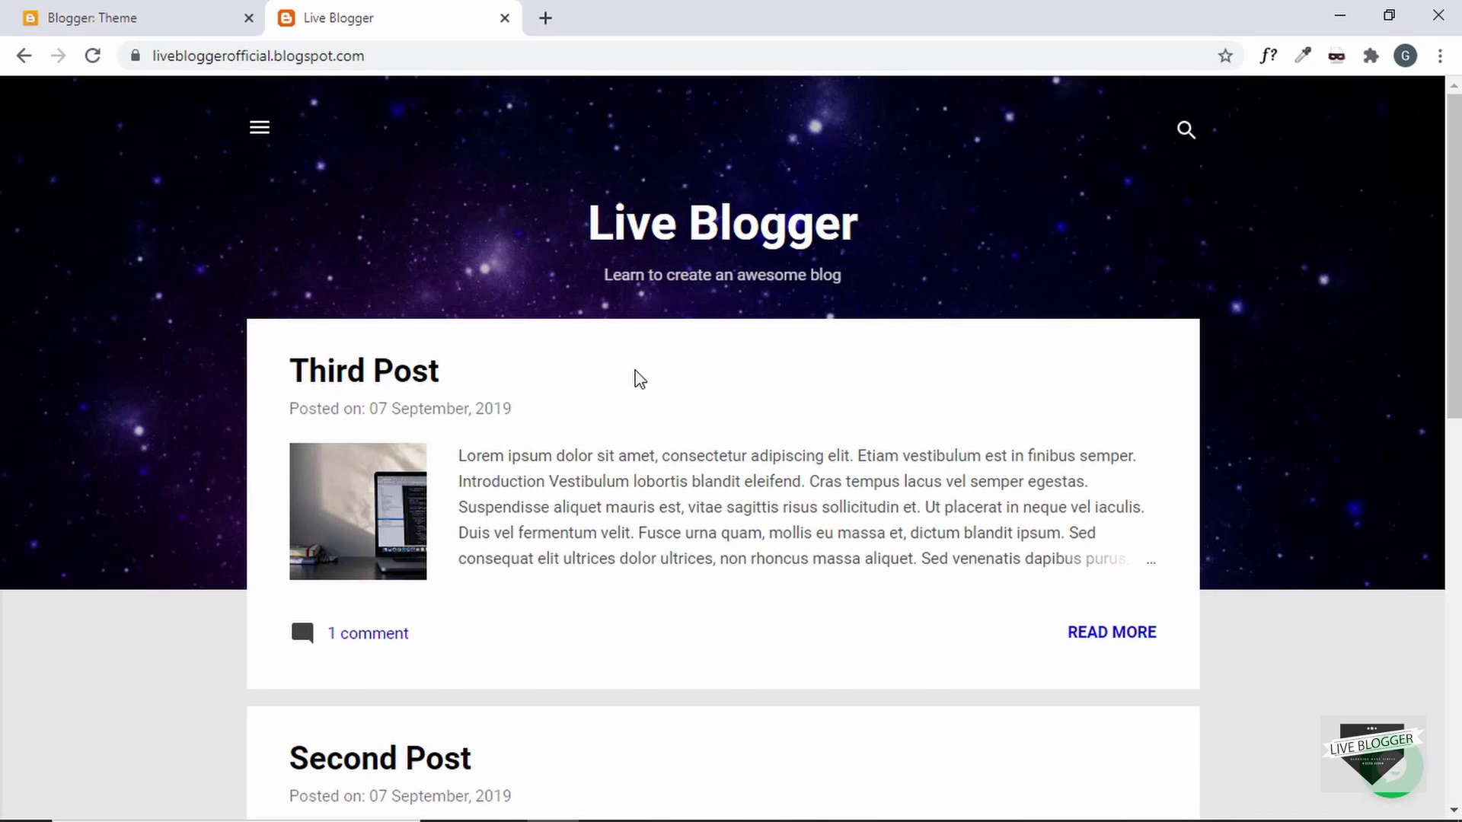
Step: Examine the Live Blogger front page, its list of posts and its web address
{"action": "scroll", "coordinate": [482, 437], "scroll_direction": "down", "scroll_amount": 7}
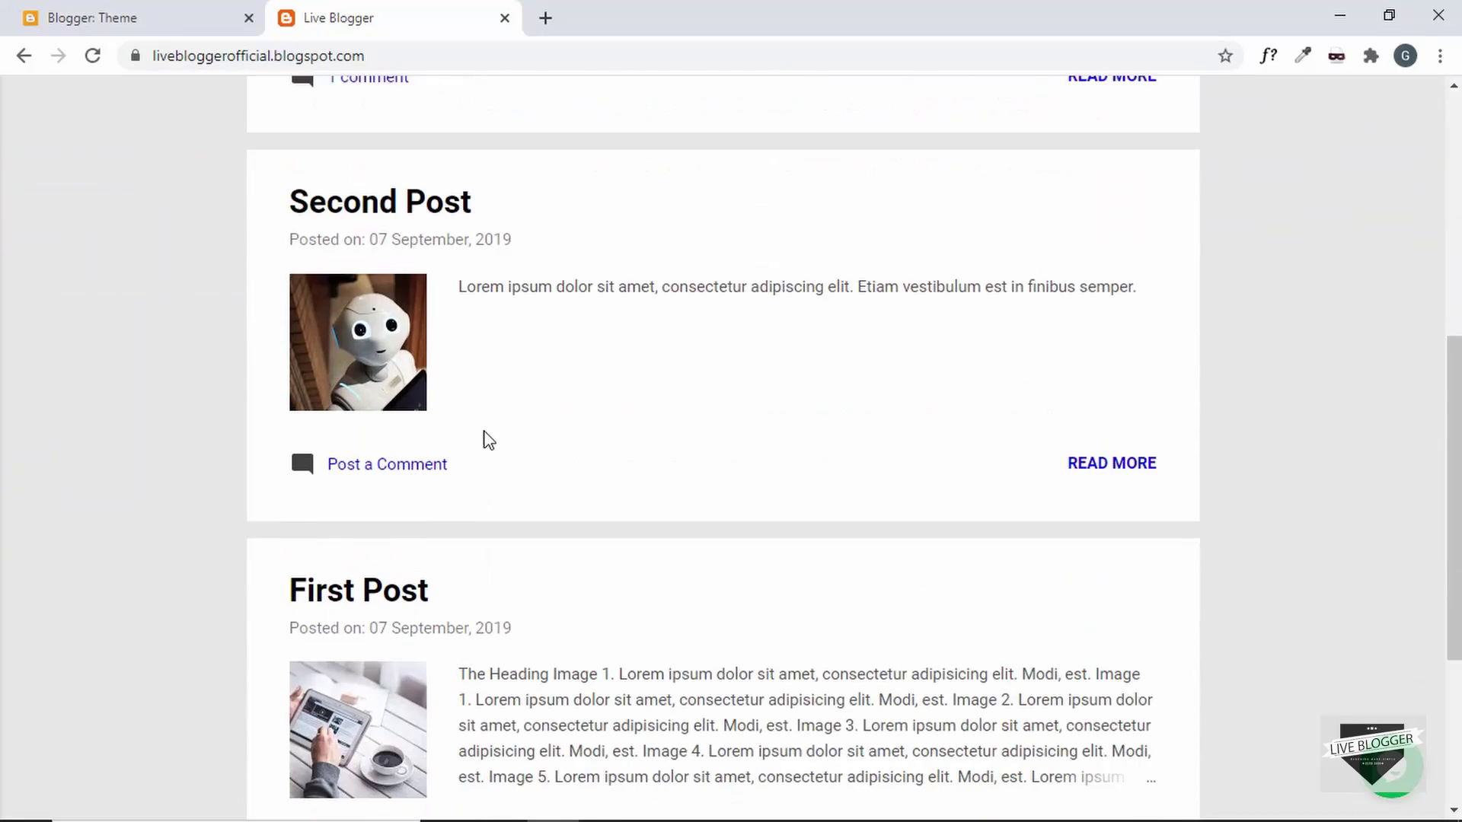
{"action": "scroll", "coordinate": [489, 440], "scroll_direction": "down", "scroll_amount": 4}
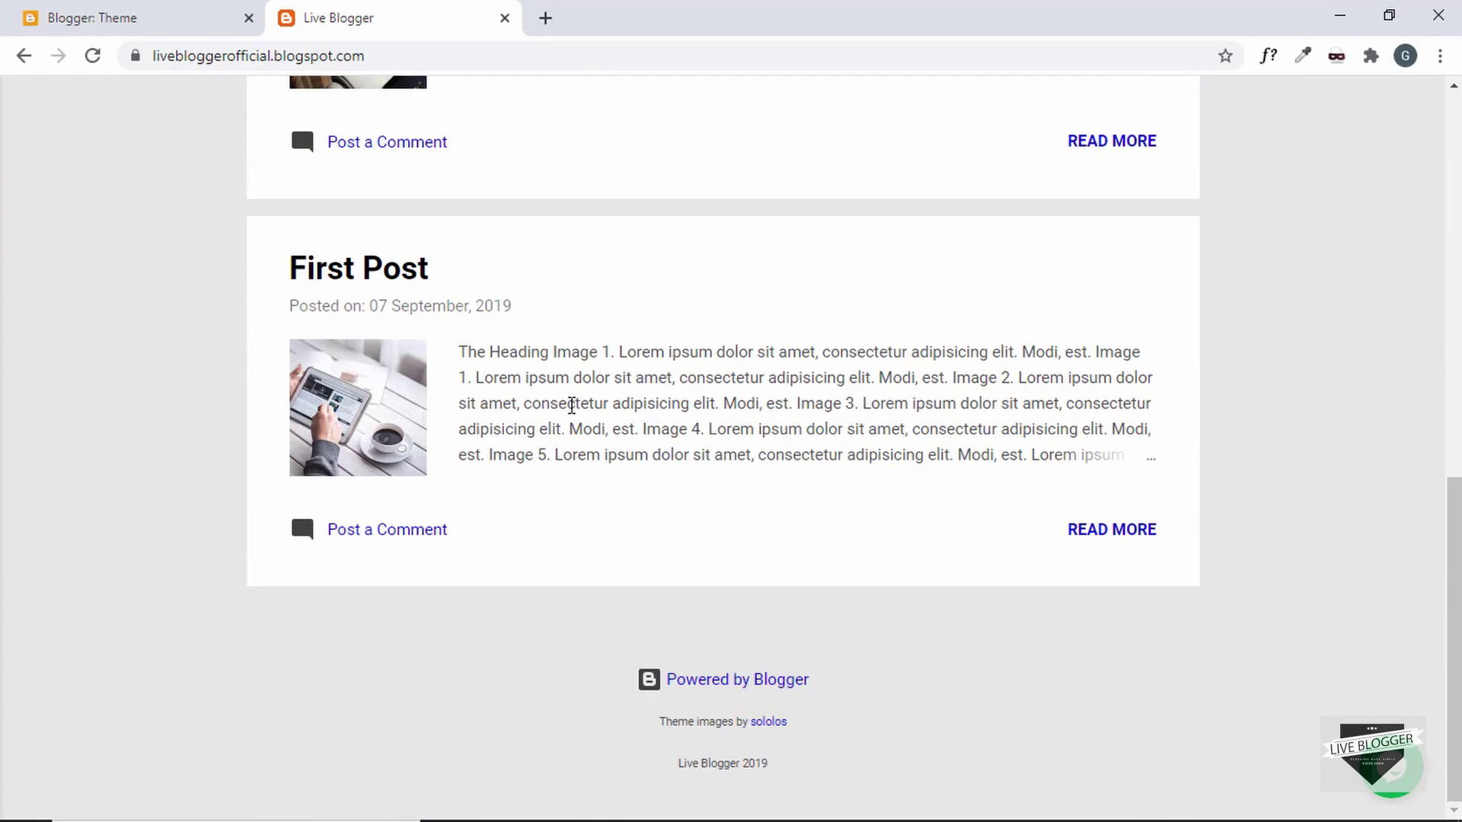
{"action": "scroll", "coordinate": [571, 405], "scroll_direction": "up", "scroll_amount": 11}
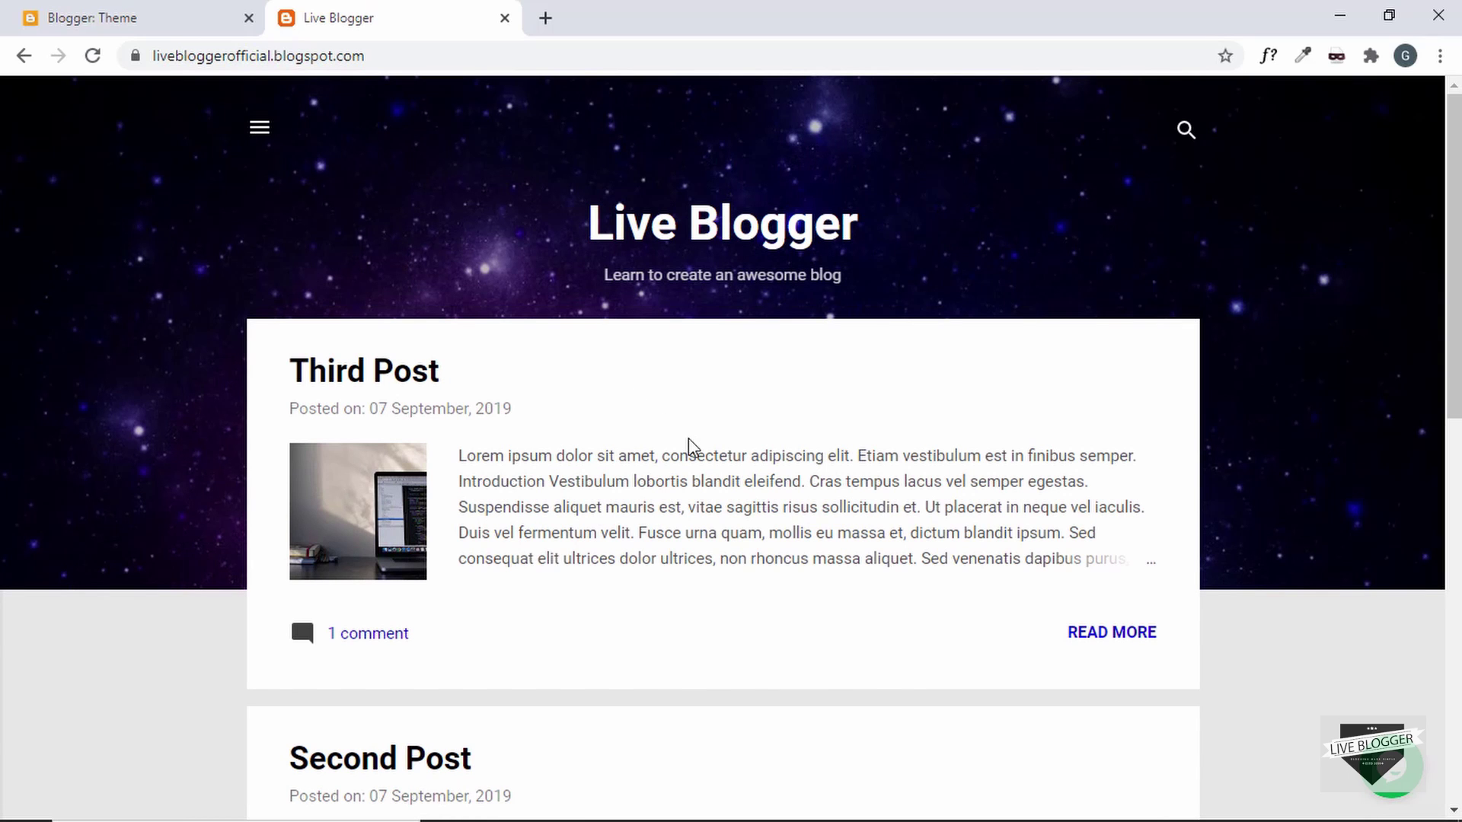
{"action": "scroll", "coordinate": [585, 480], "scroll_direction": "down", "scroll_amount": 5}
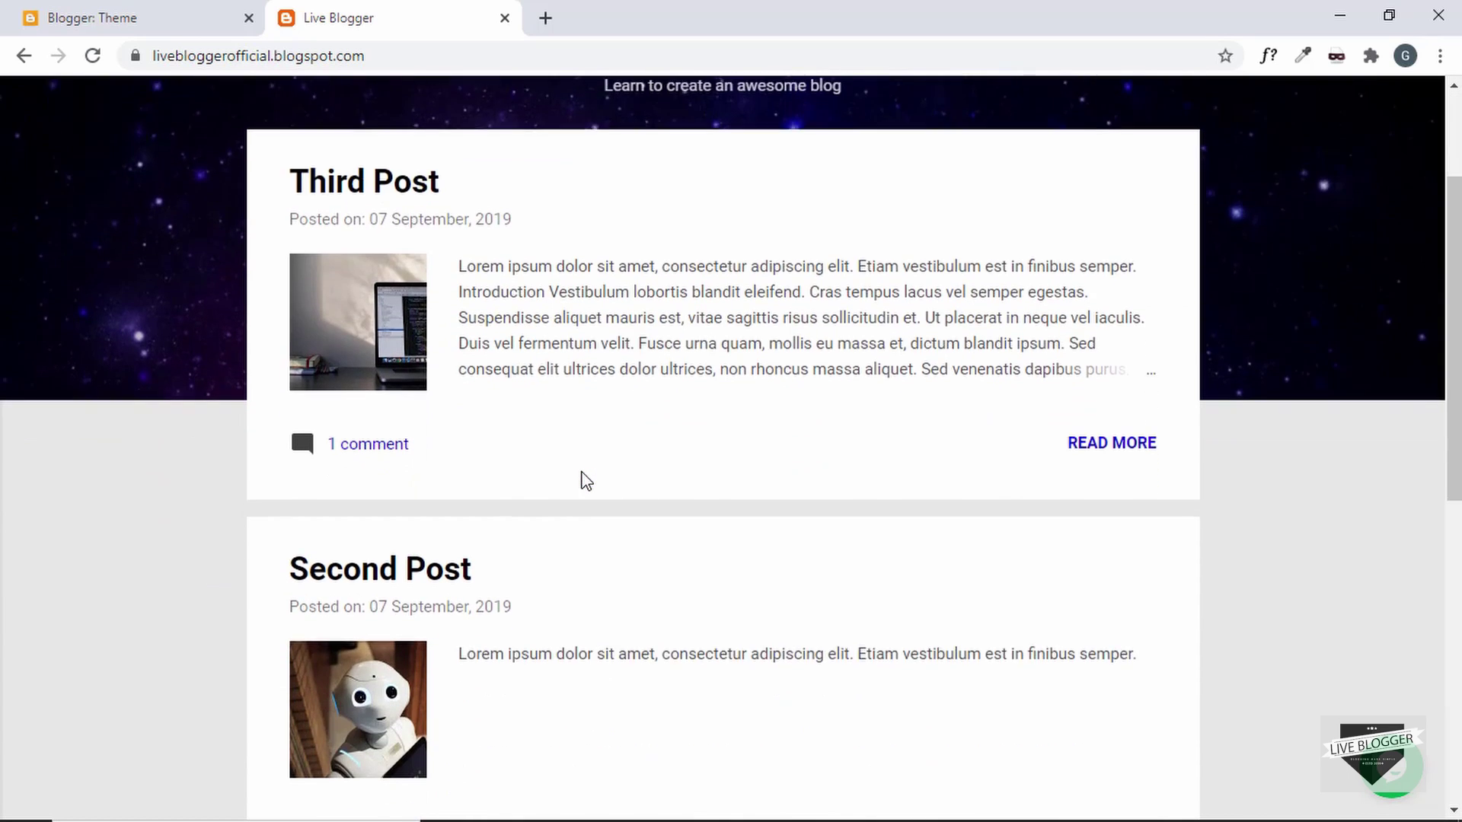
{"action": "scroll", "coordinate": [582, 478], "scroll_direction": "up", "scroll_amount": 5}
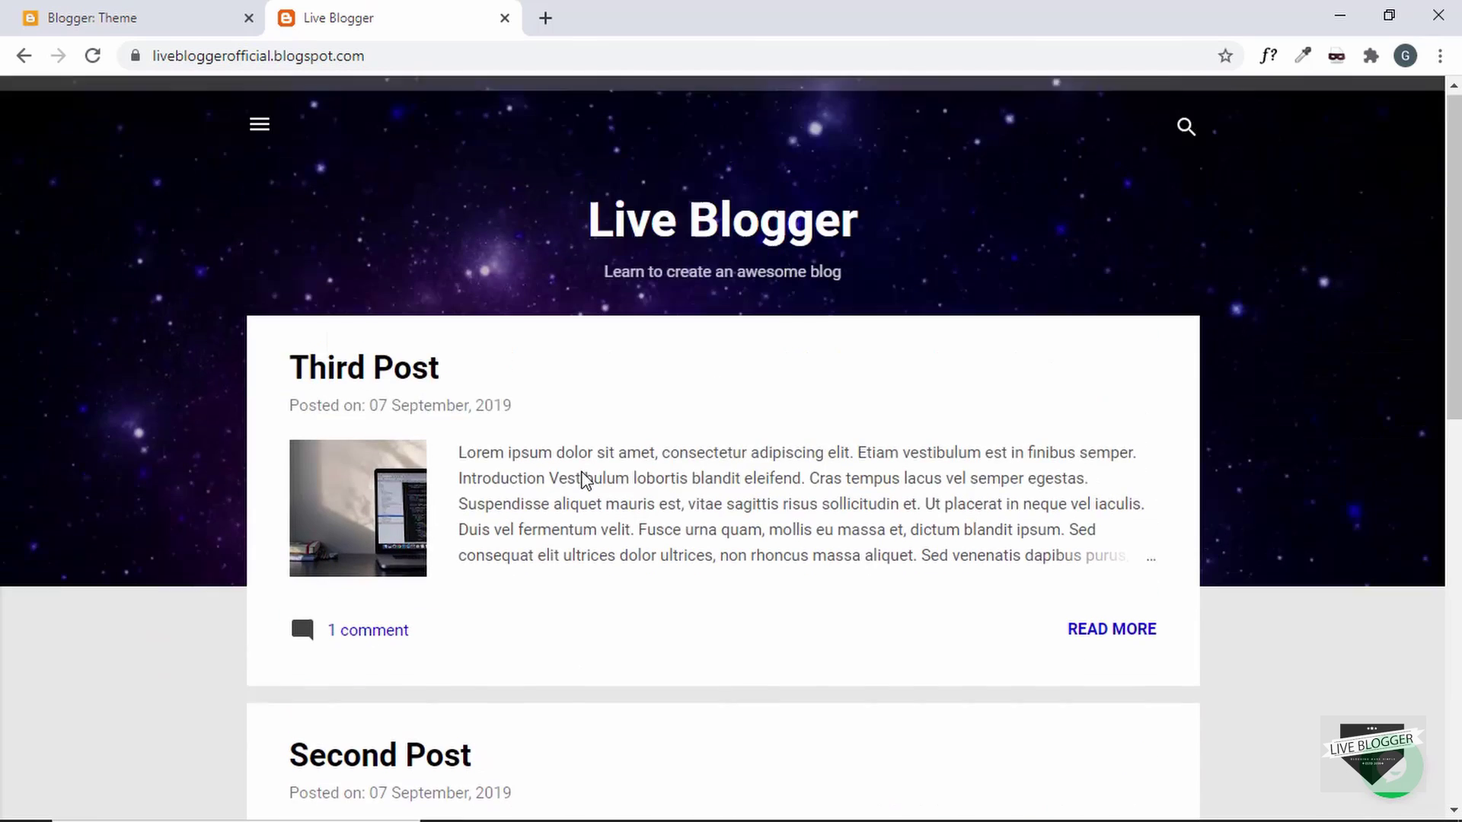
{"action": "scroll", "coordinate": [493, 505], "scroll_direction": "down", "scroll_amount": 3}
{"action": "scroll", "coordinate": [493, 505], "scroll_direction": "down", "scroll_amount": 8}
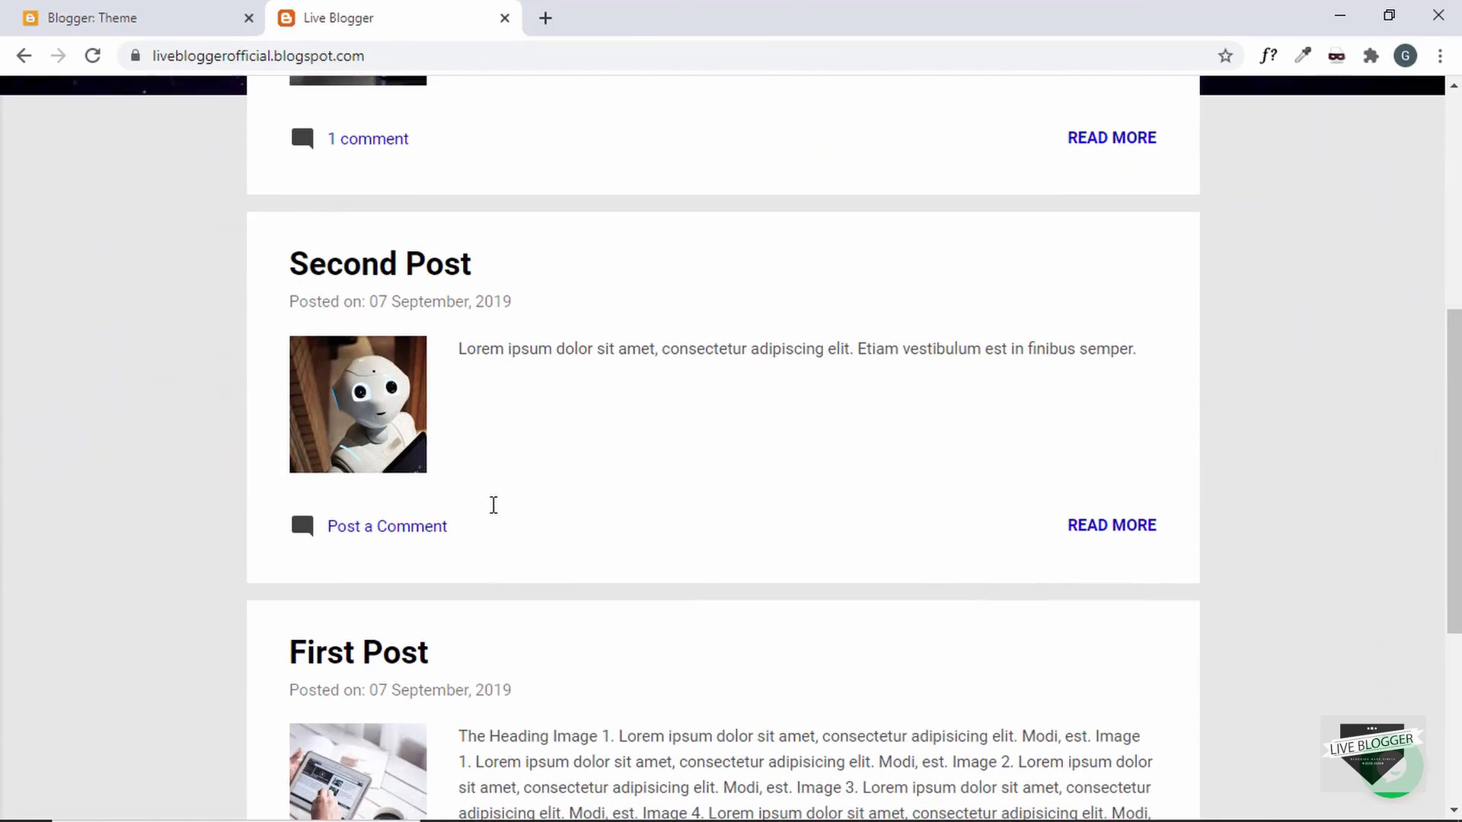
{"action": "scroll", "coordinate": [494, 505], "scroll_direction": "up", "scroll_amount": 10}
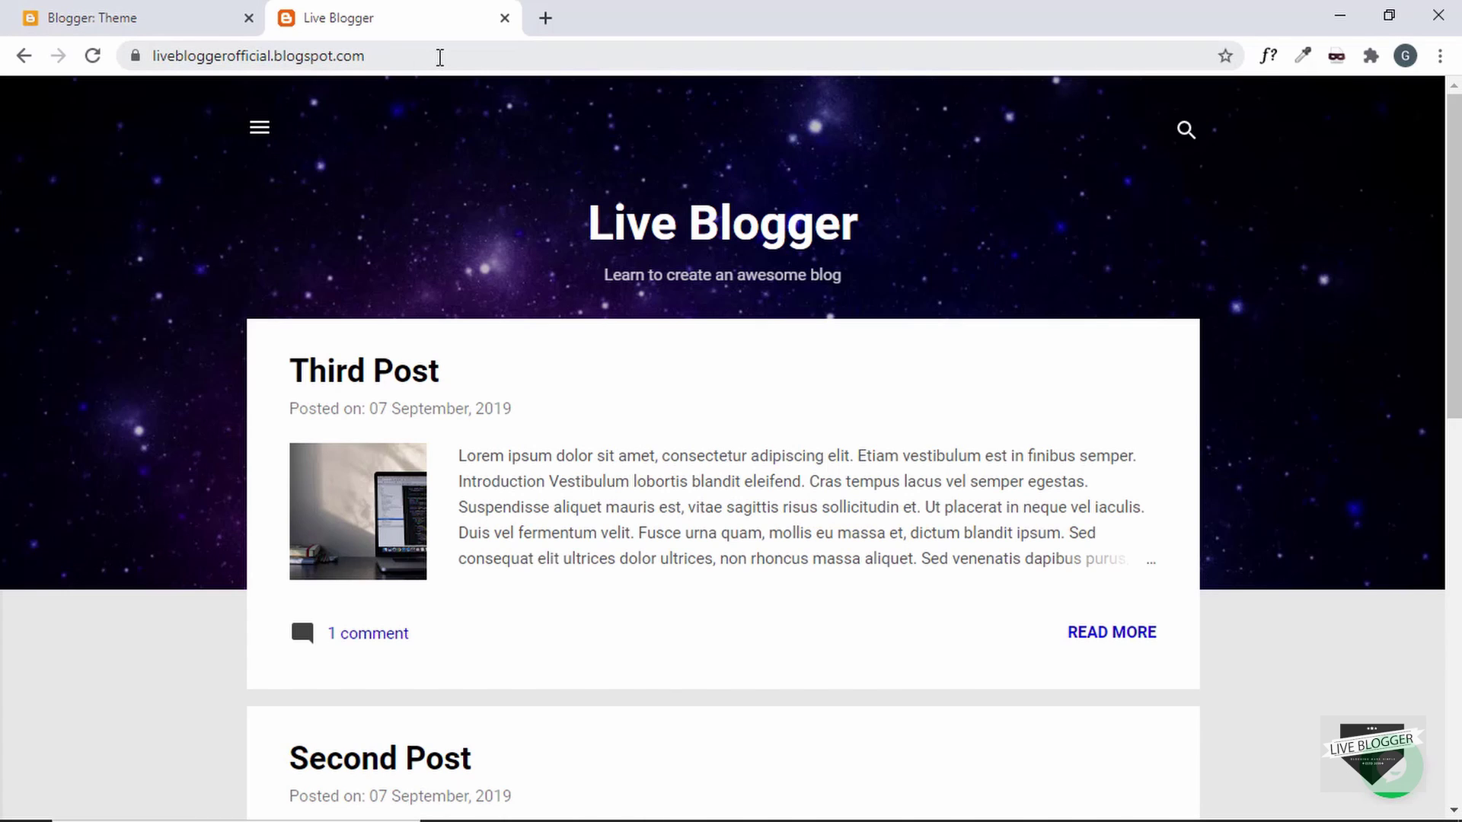
{"action": "left_click", "coordinate": [408, 55]}
{"action": "left_click", "coordinate": [387, 149]}
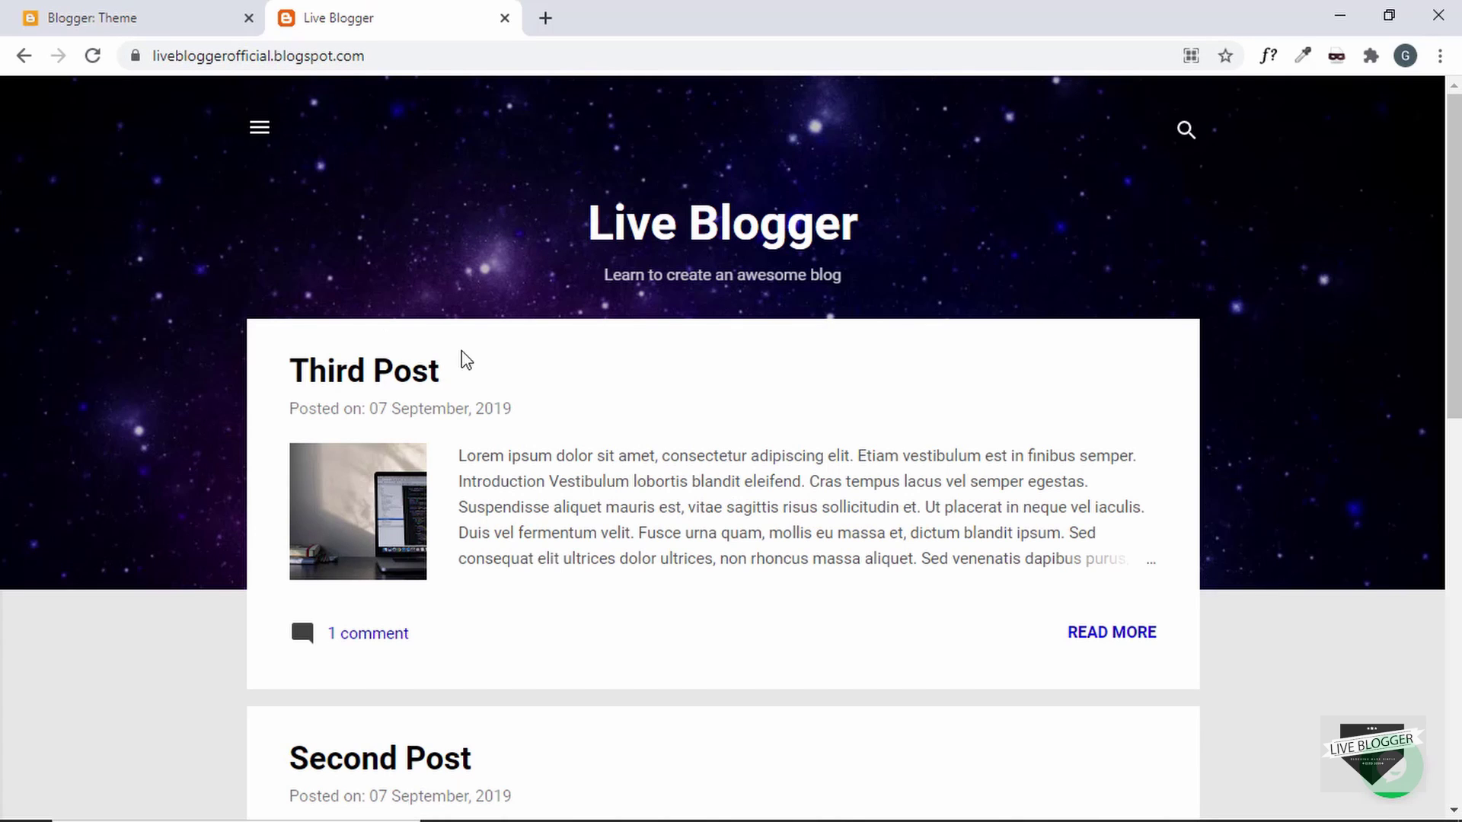
{"action": "scroll", "coordinate": [466, 468], "scroll_direction": "down", "scroll_amount": 1}
{"action": "scroll", "coordinate": [471, 476], "scroll_direction": "up", "scroll_amount": 1}
Step: Create a new page in the Blogger dashboard and title it "Home"
{"action": "left_click", "coordinate": [166, 12]}
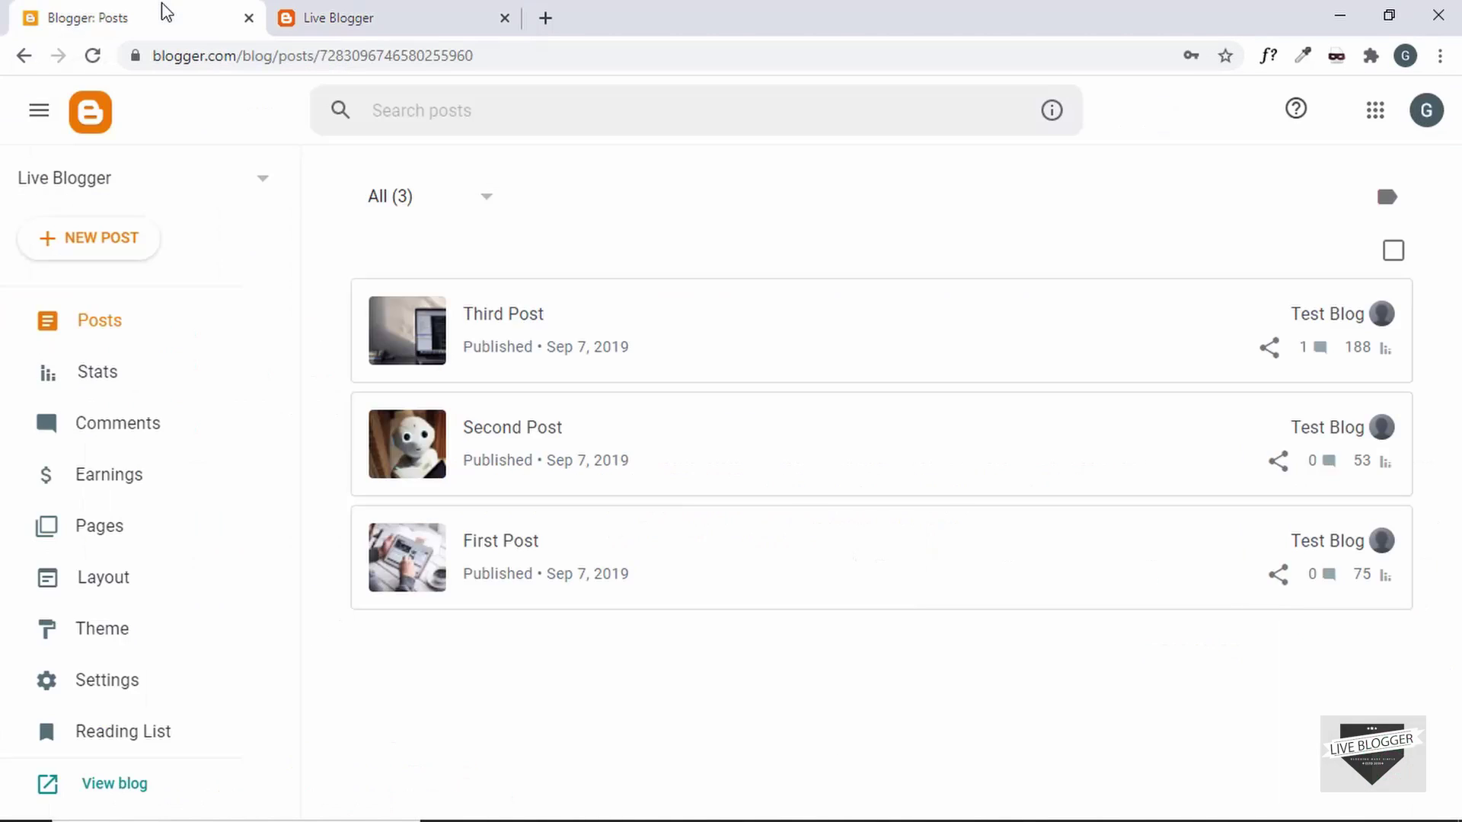
{"action": "left_click", "coordinate": [139, 531]}
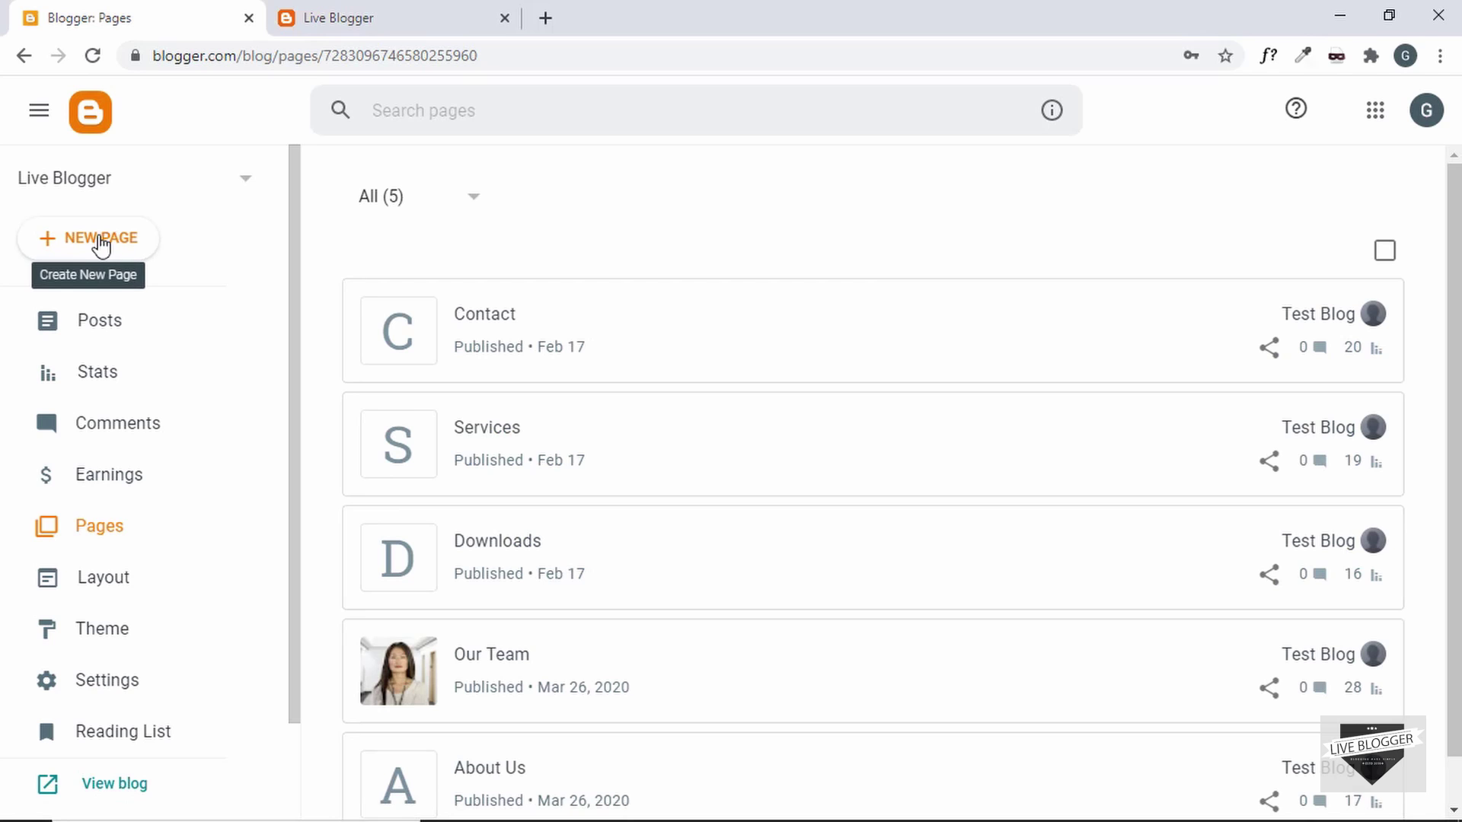
{"action": "left_click", "coordinate": [88, 260]}
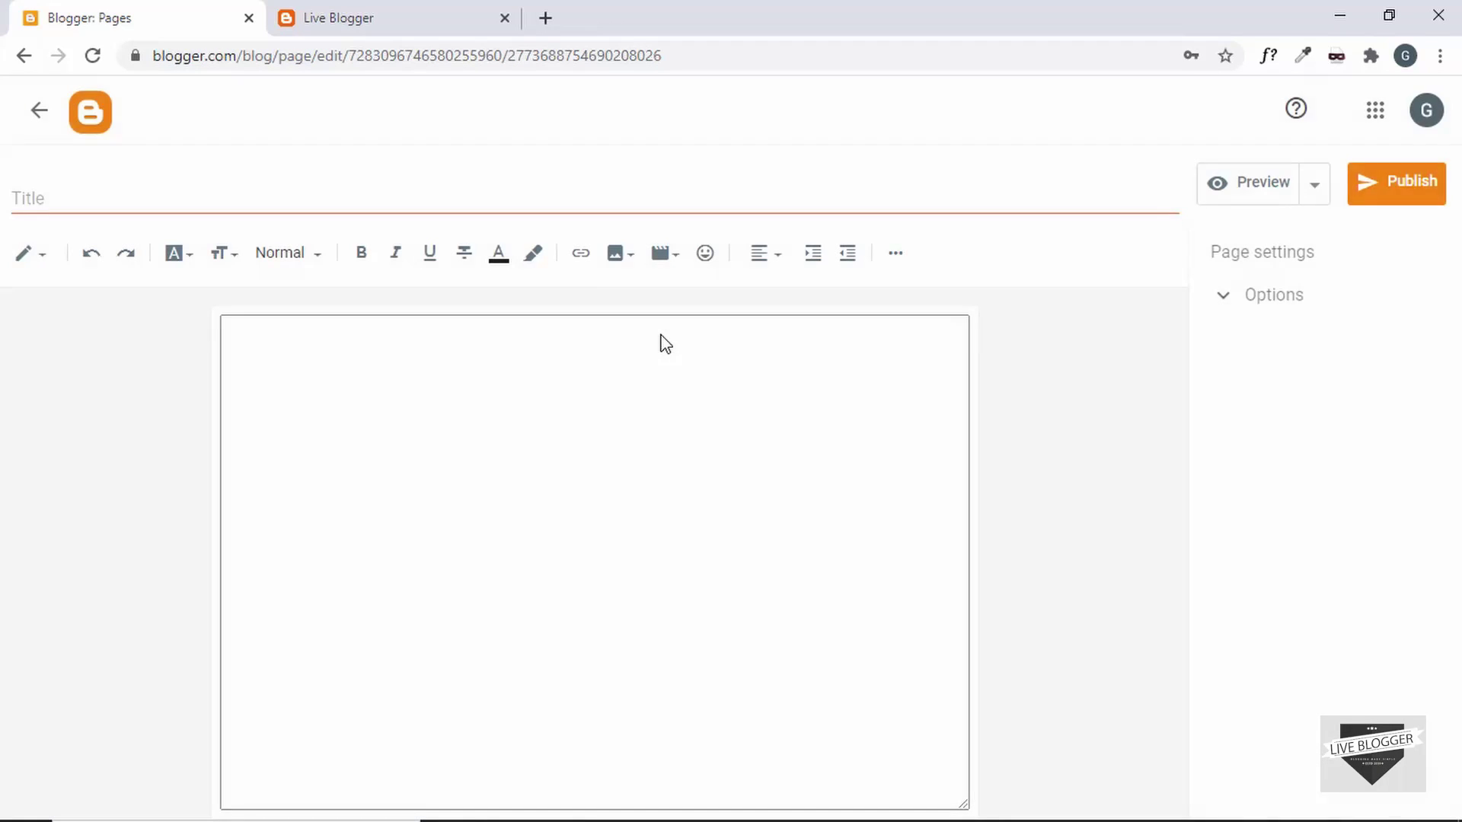
{"action": "left_click", "coordinate": [172, 197]}
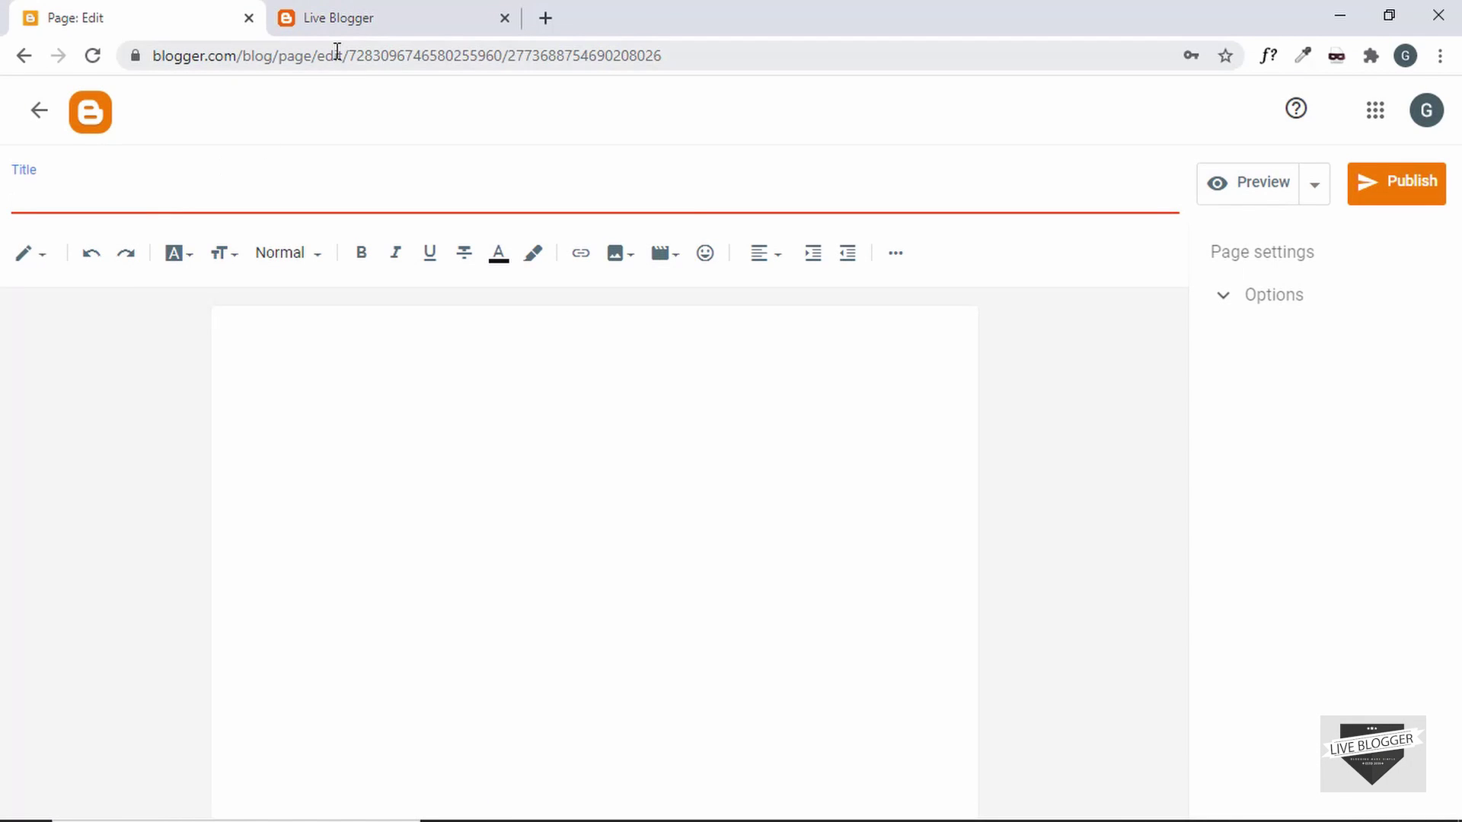
{"action": "left_click", "coordinate": [347, 21]}
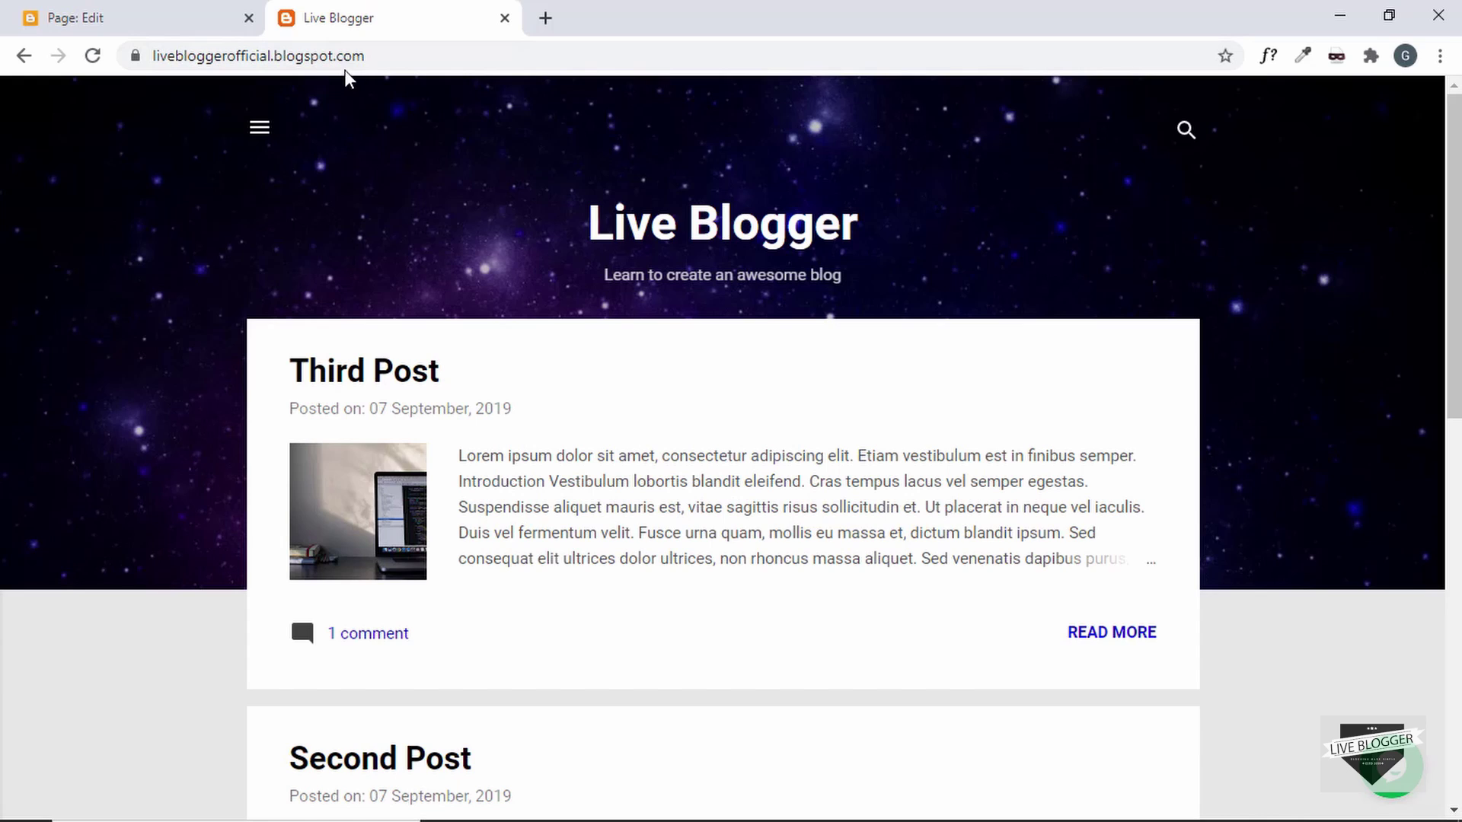
{"action": "left_click", "coordinate": [68, 18]}
{"action": "type", "text": "Home"}
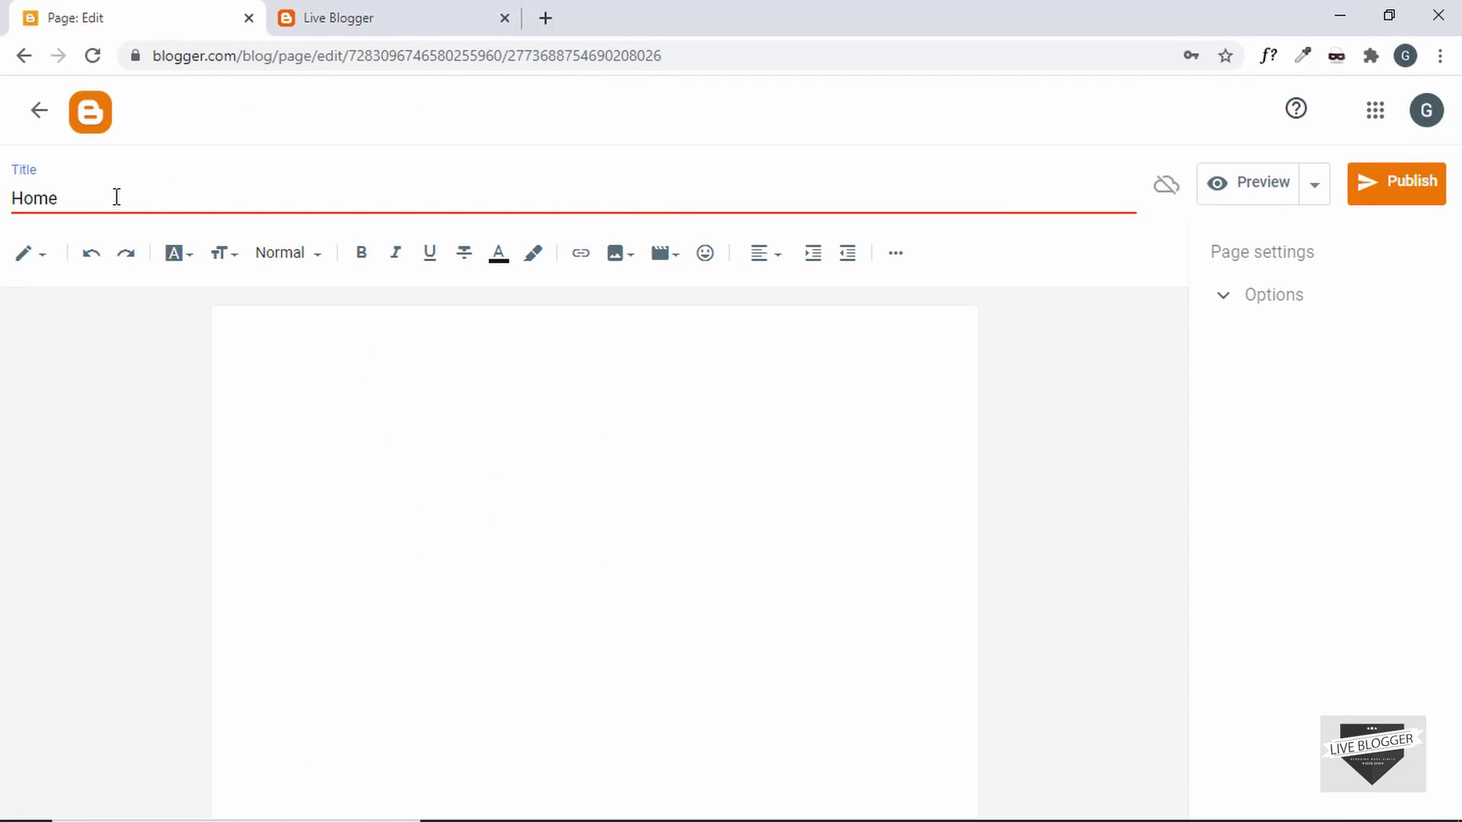
Step: Enter "Homepage" as the page's body text and remove the space in front of it
{"action": "left_click", "coordinate": [333, 359]}
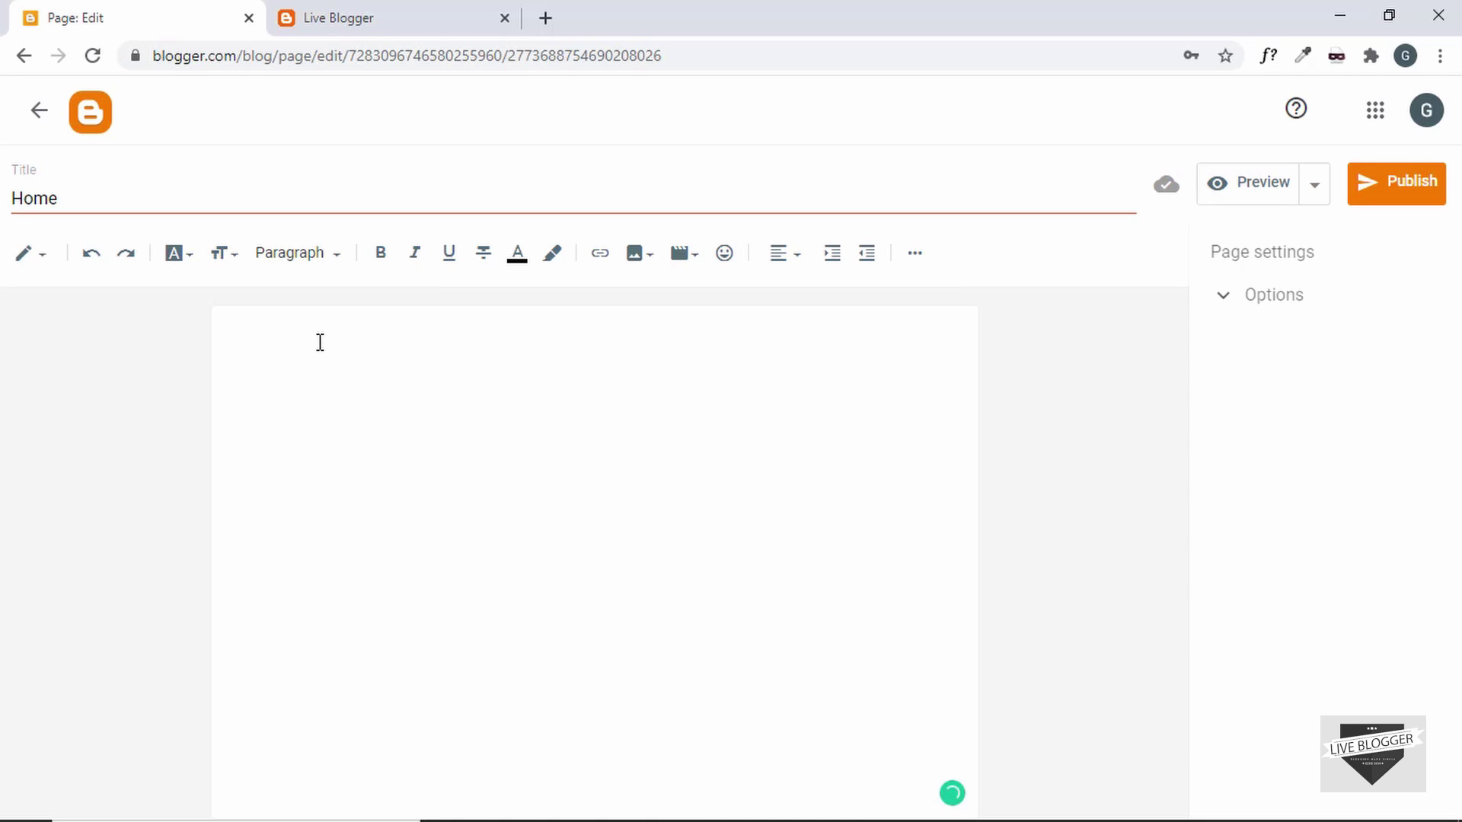
{"action": "type", "text": "Homepage"}
{"action": "left_click_drag", "start_coordinate": [320, 343], "coordinate": [190, 326]}
{"action": "left_click", "coordinate": [331, 324]}
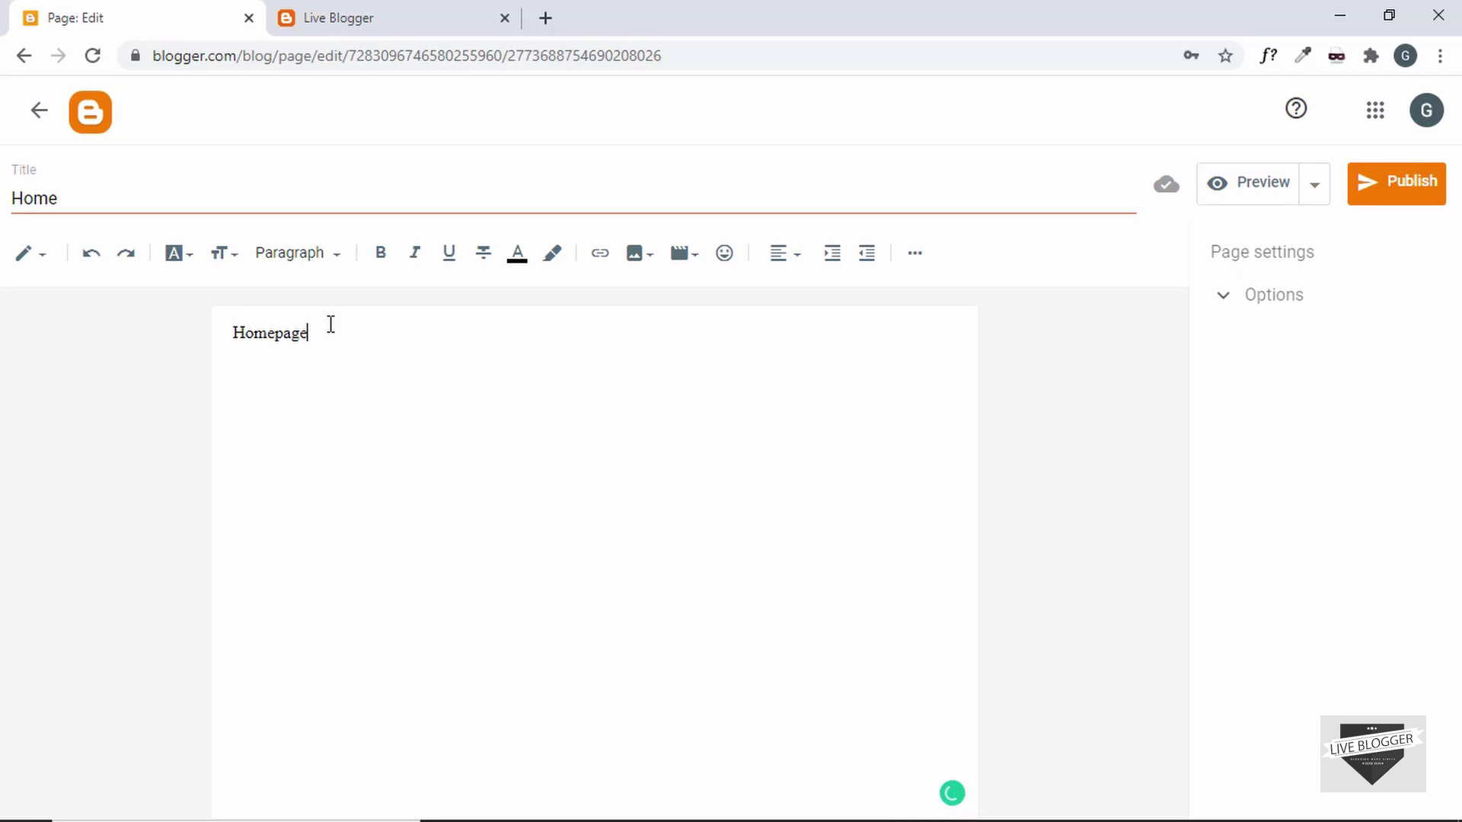
{"action": "left_click", "coordinate": [235, 335]}
{"action": "key", "text": "BackSpace"}
{"action": "left_click", "coordinate": [26, 257]}
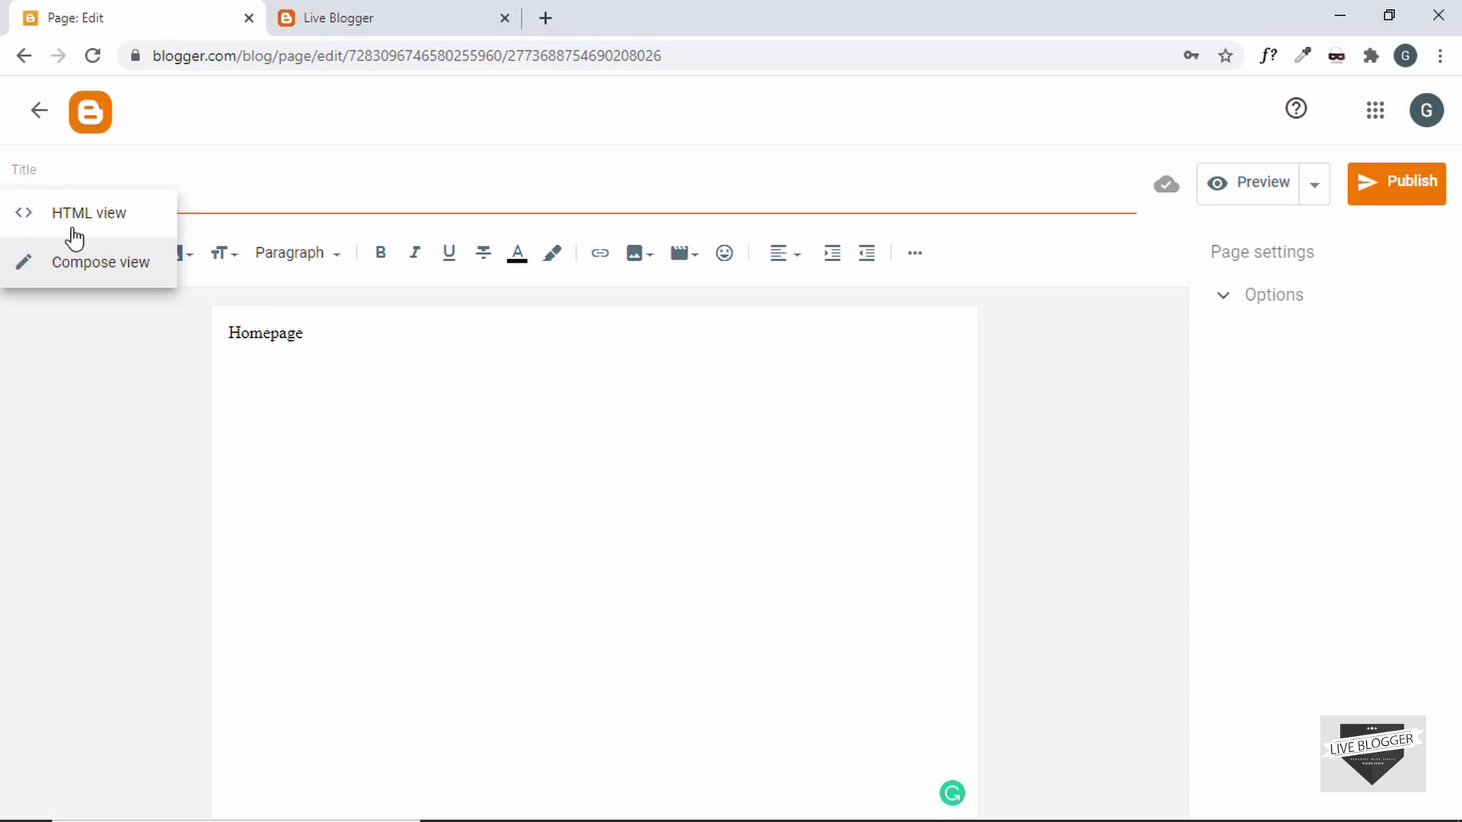
{"action": "left_click", "coordinate": [364, 339]}
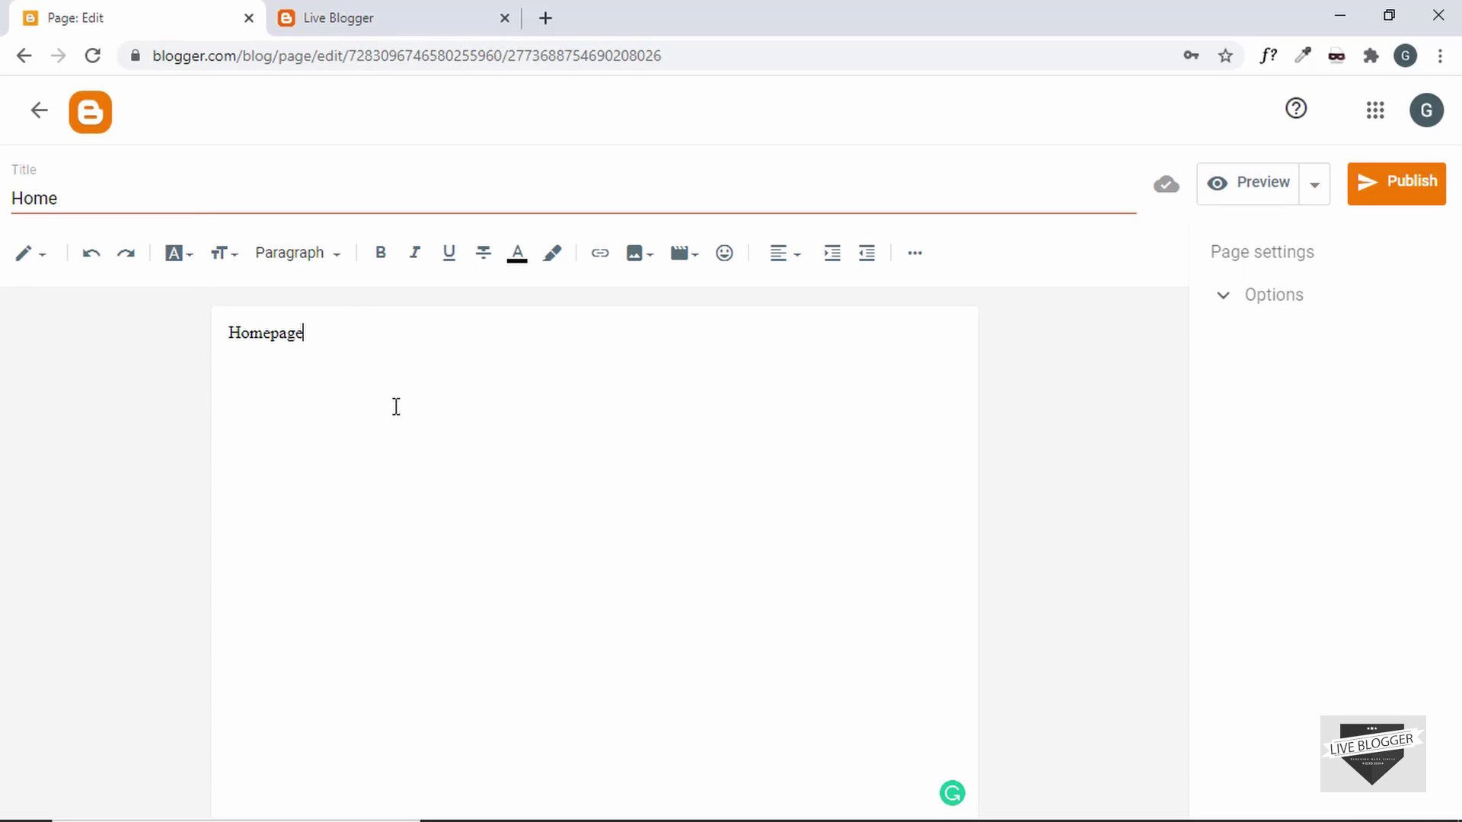
Step: Format the "Homepage" text in the page body as a Heading
{"action": "double_click", "coordinate": [268, 338]}
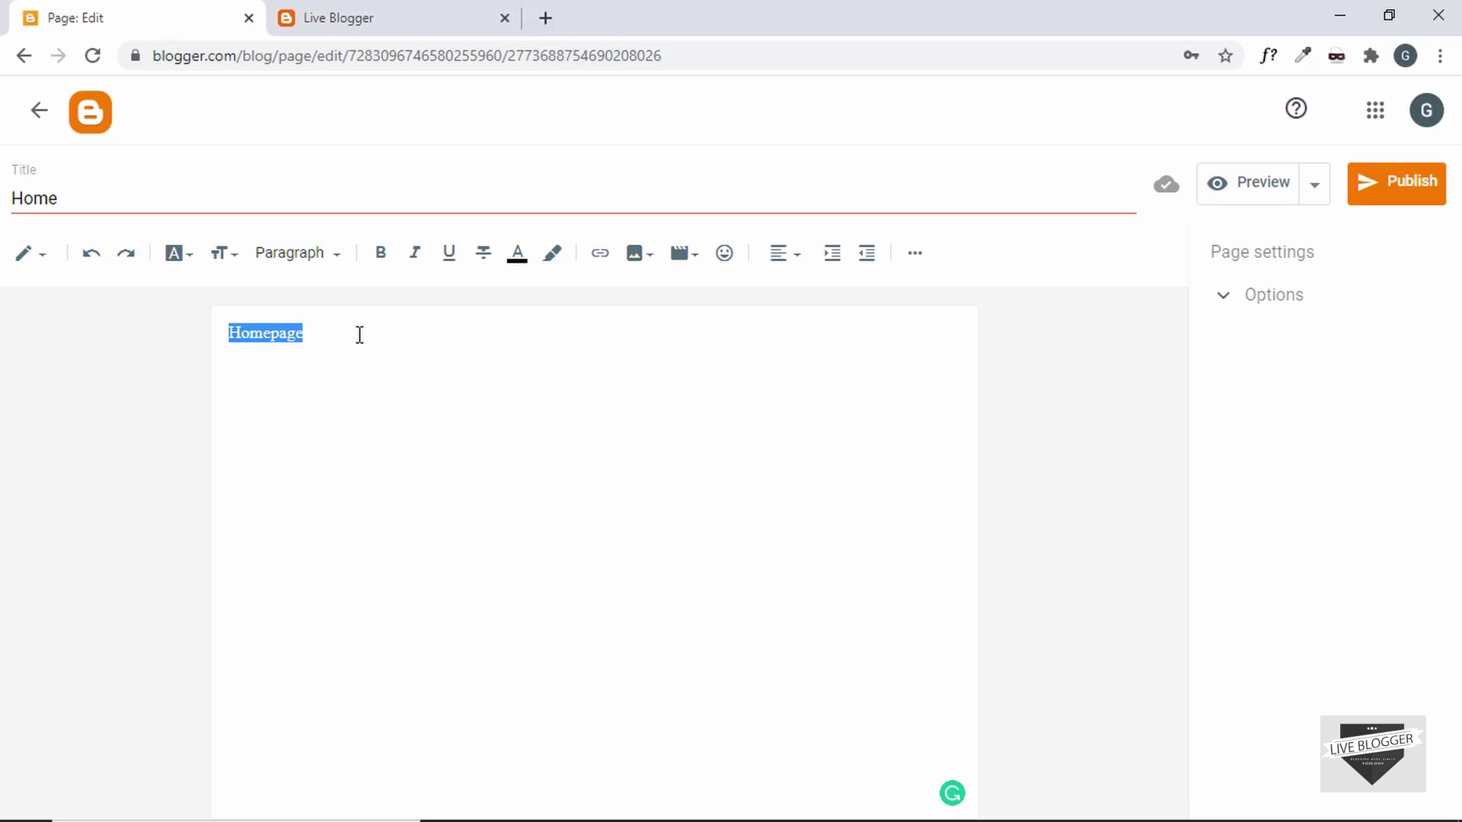
{"action": "left_click", "coordinate": [293, 253]}
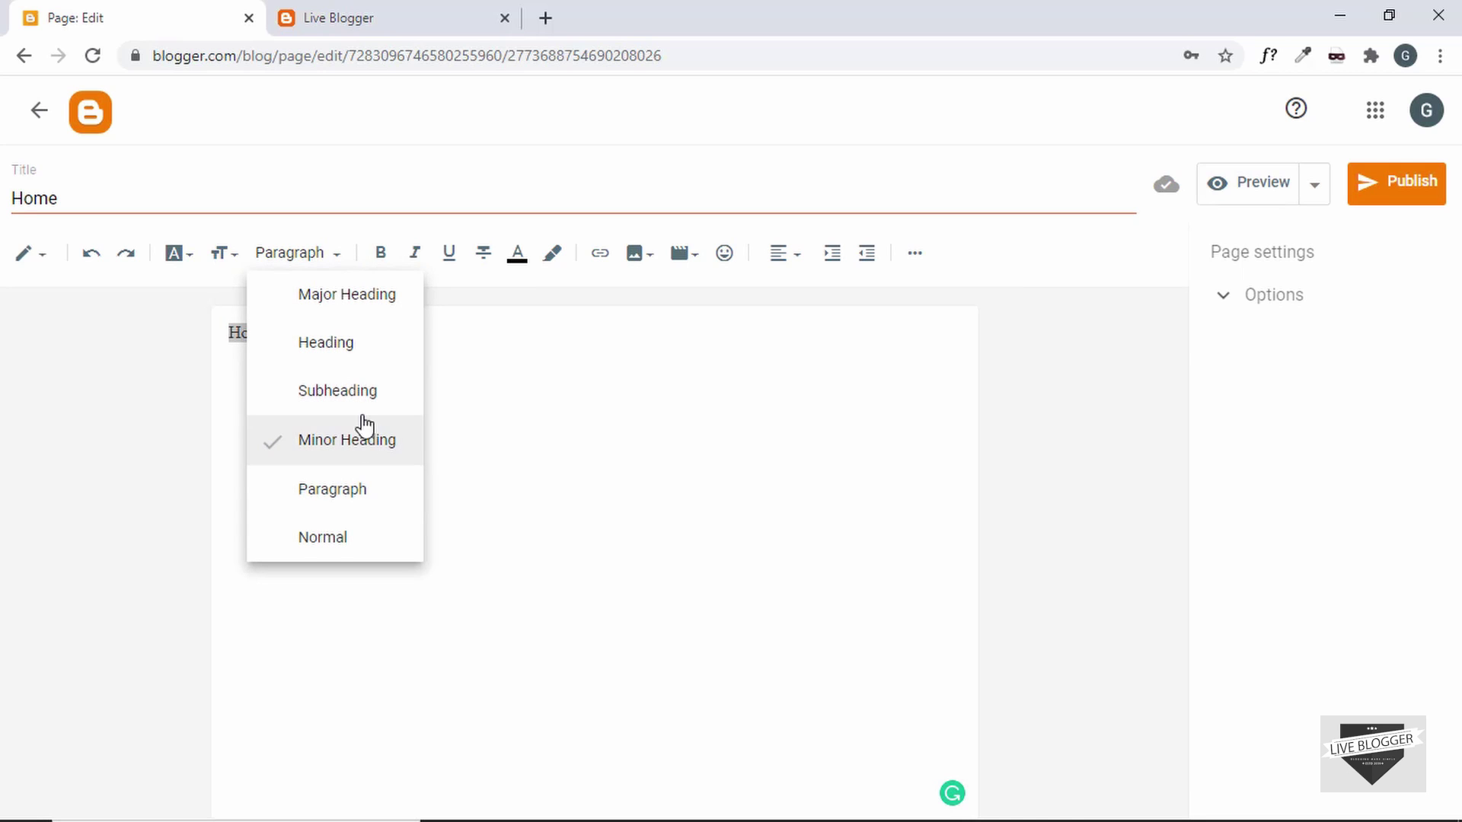
{"action": "left_click", "coordinate": [364, 347]}
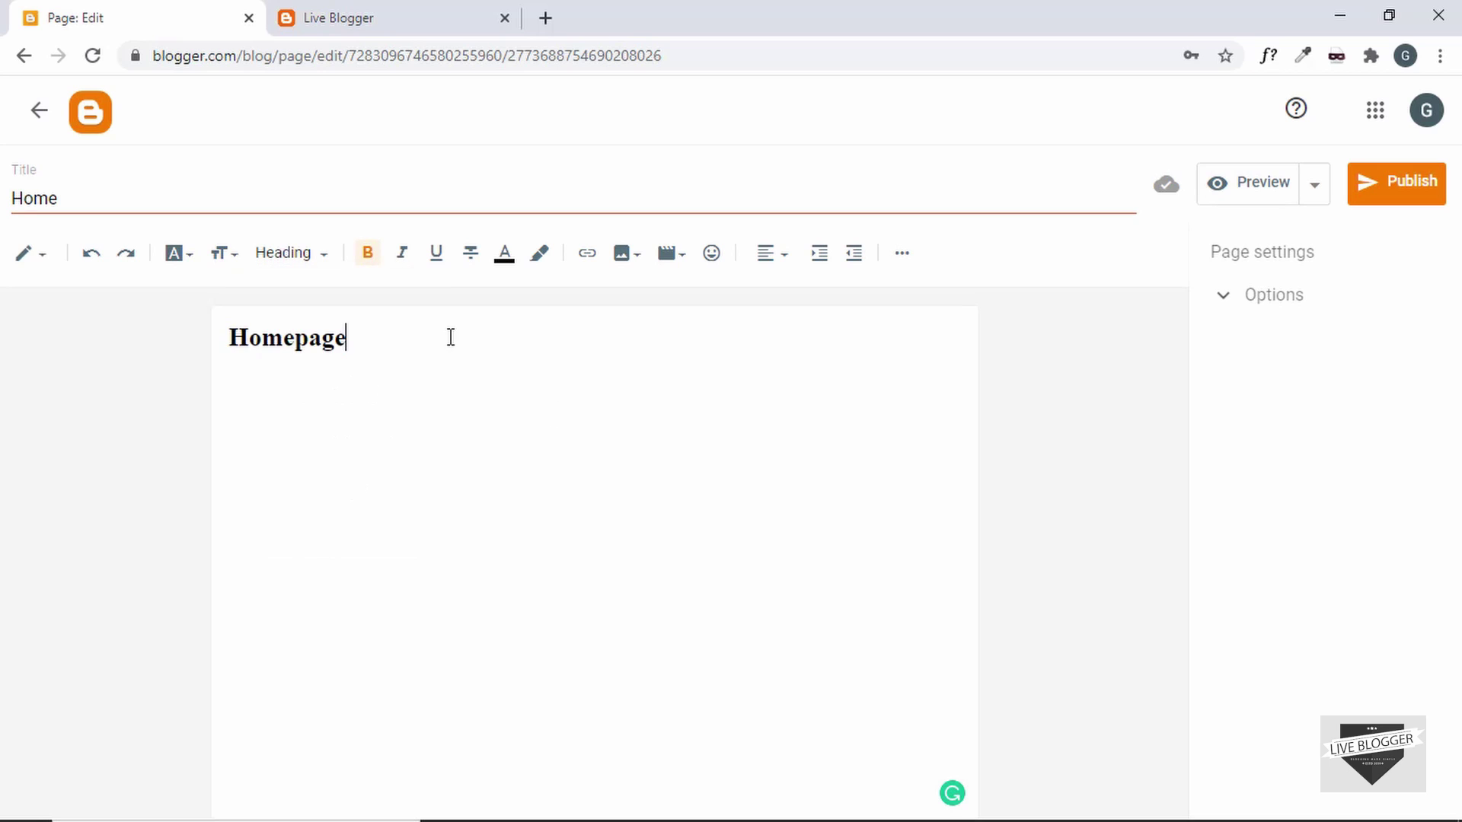
{"action": "double_click", "coordinate": [335, 335]}
{"action": "left_click", "coordinate": [437, 352]}
Step: Set the page's reader comments to "Do not allow, hide existing" and publish the page
{"action": "left_click", "coordinate": [1292, 303]}
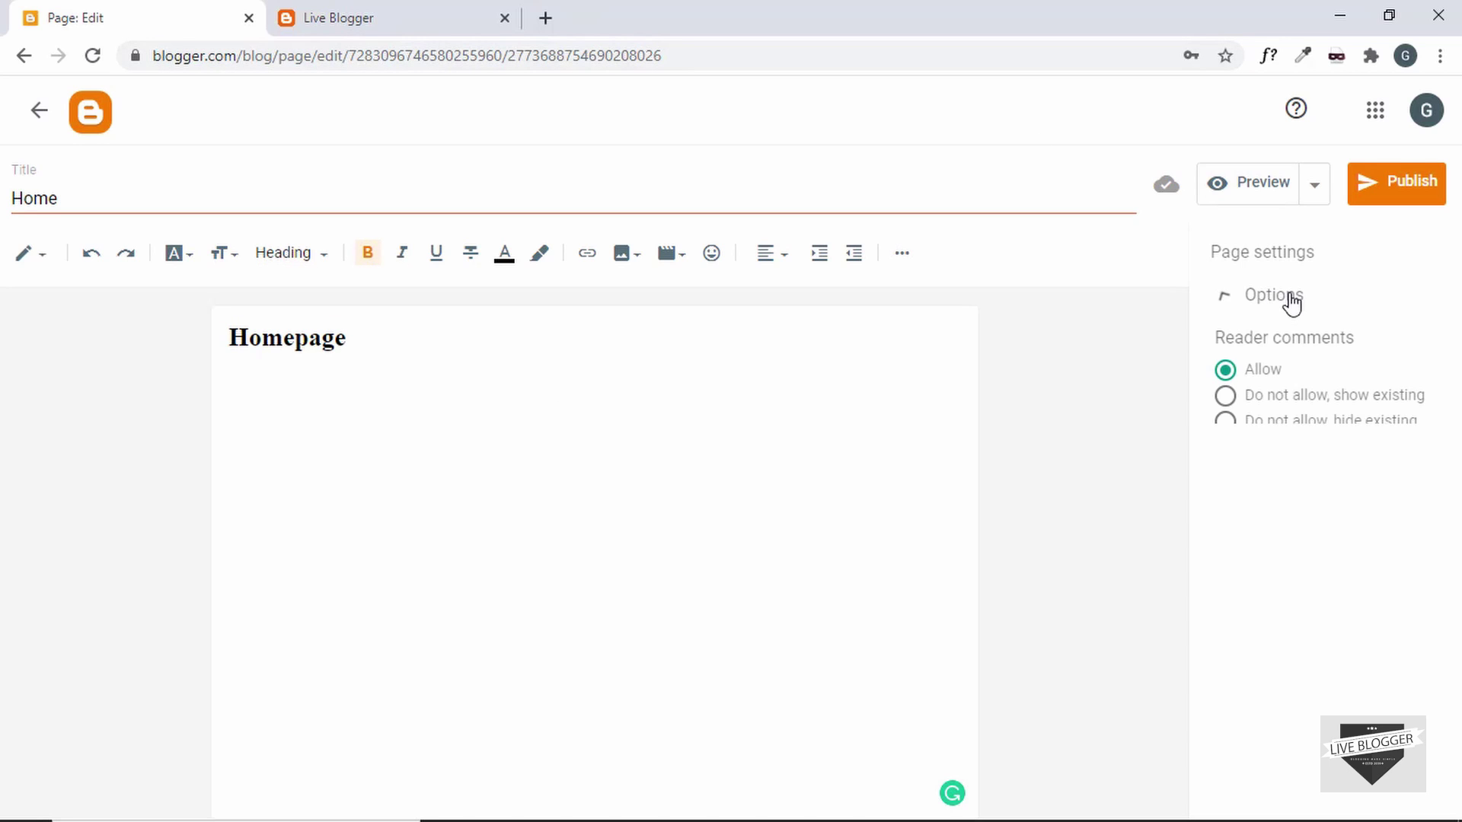
{"action": "left_click", "coordinate": [1295, 423]}
{"action": "left_click", "coordinate": [1393, 197]}
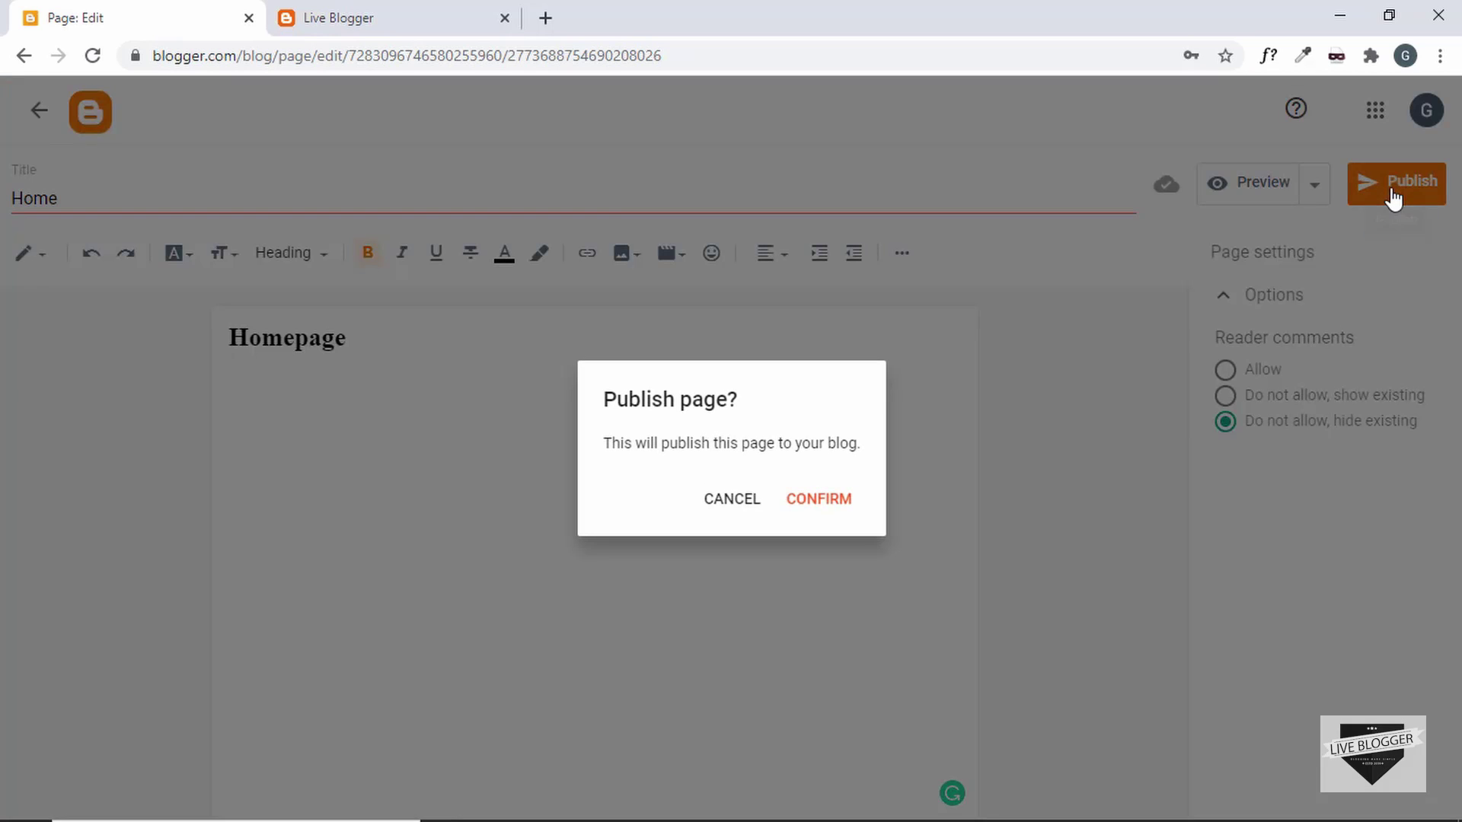
{"action": "left_click", "coordinate": [854, 502]}
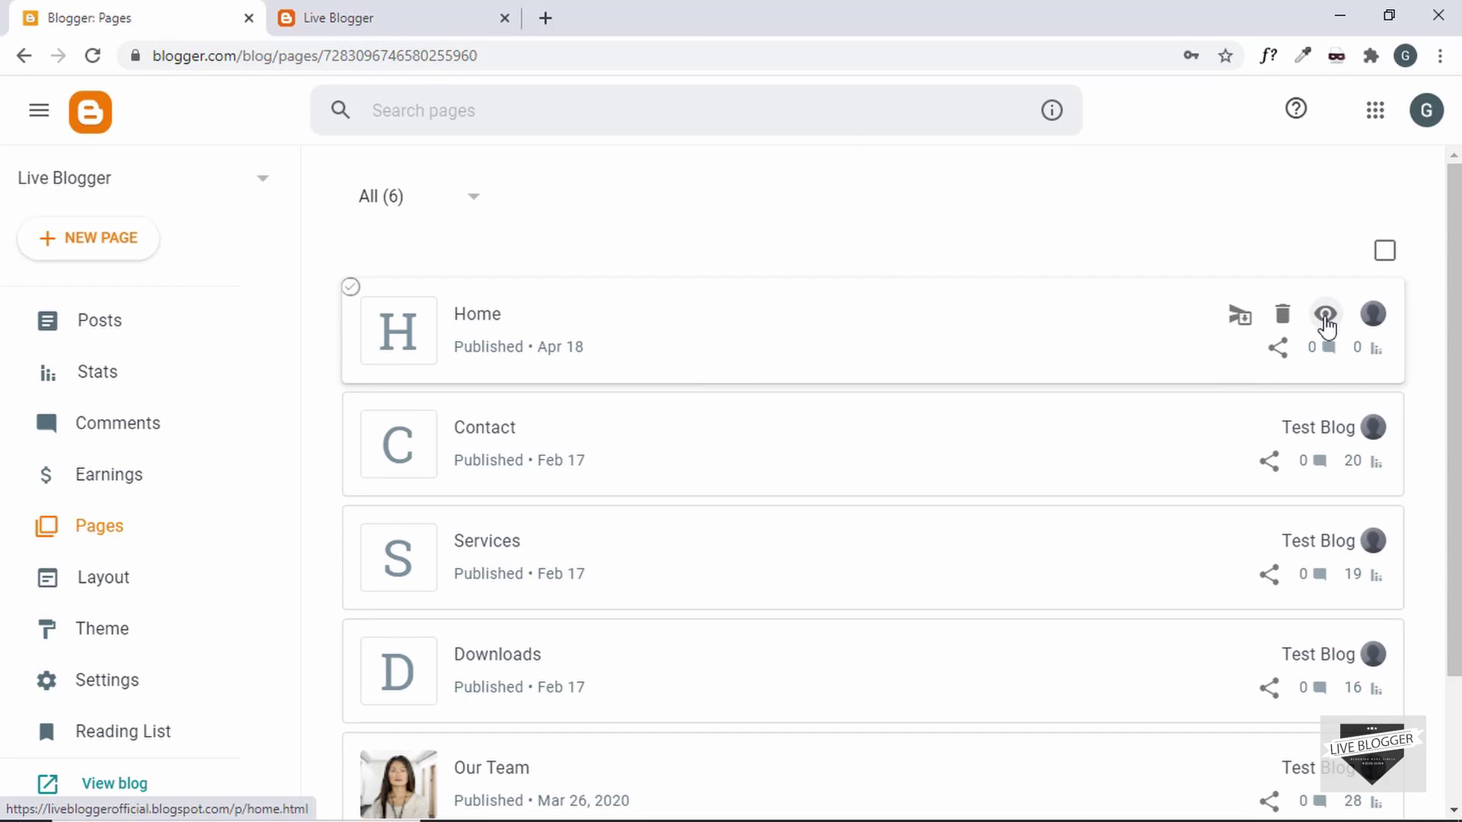
Step: View the published Home page and compare it with the blog's front page
{"action": "left_click", "coordinate": [1325, 319]}
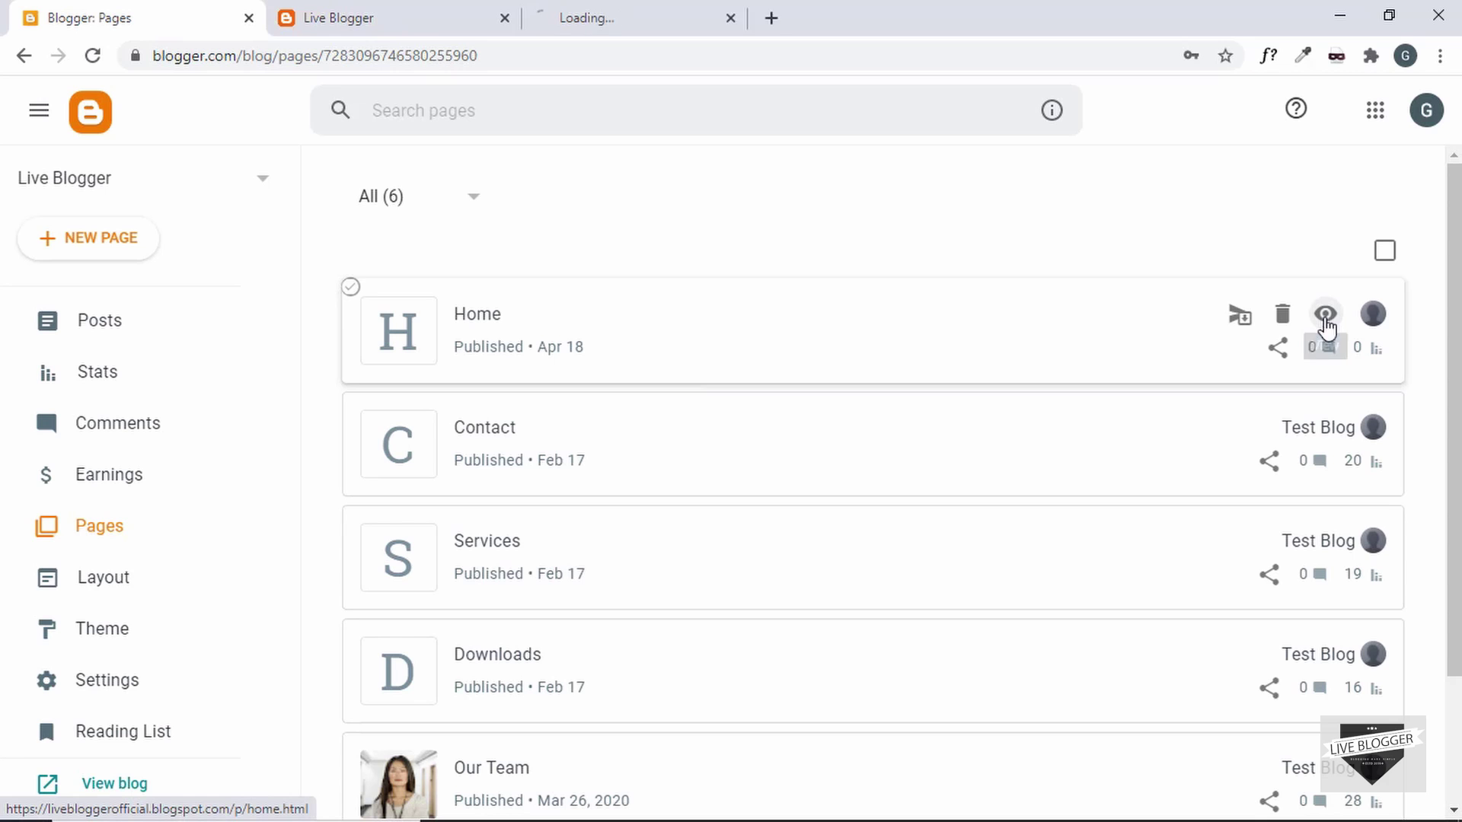
{"action": "scroll", "coordinate": [397, 409], "scroll_direction": "down", "scroll_amount": 5}
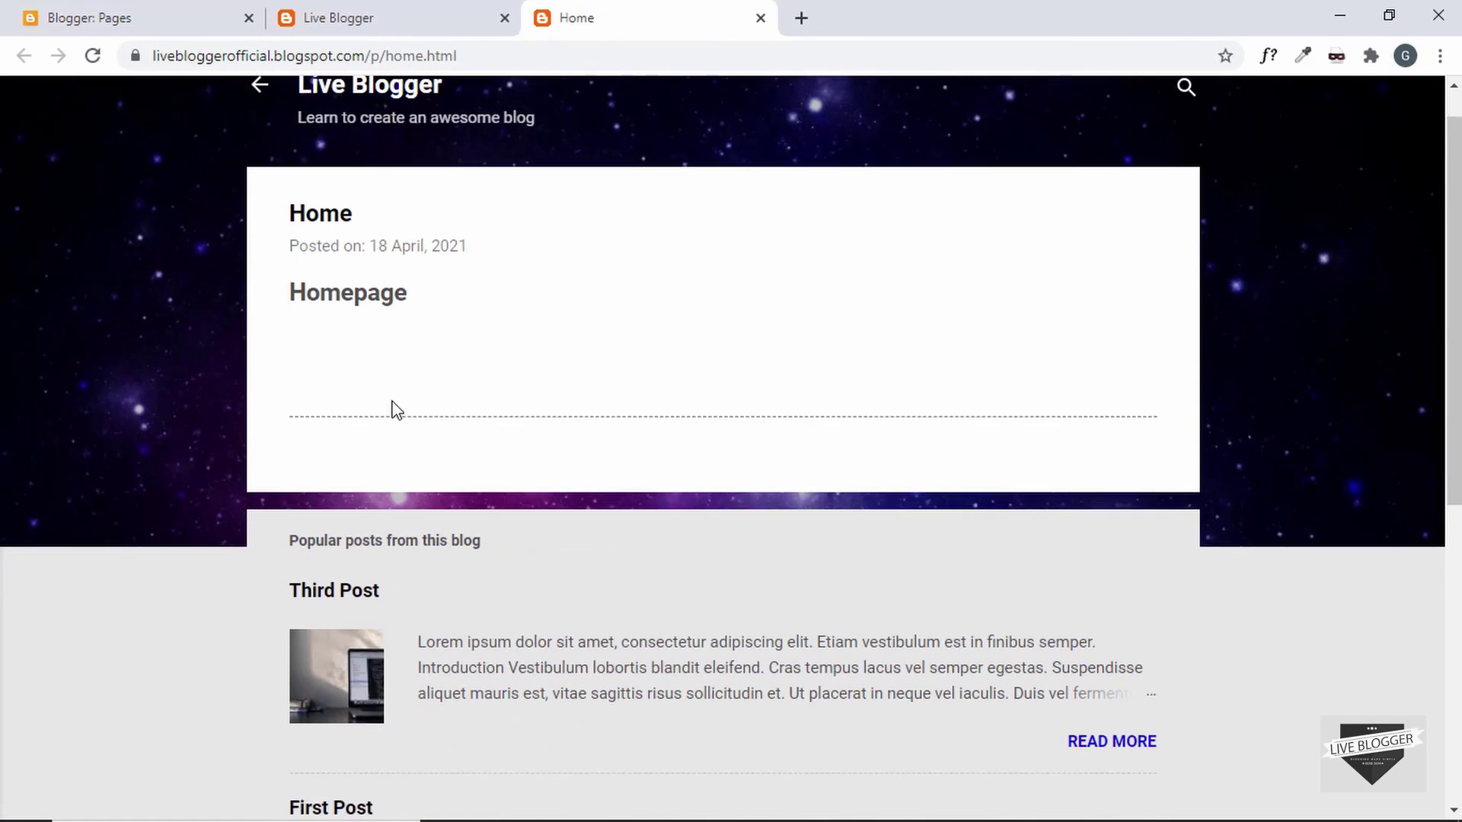
{"action": "scroll", "coordinate": [480, 385], "scroll_direction": "down", "scroll_amount": 4}
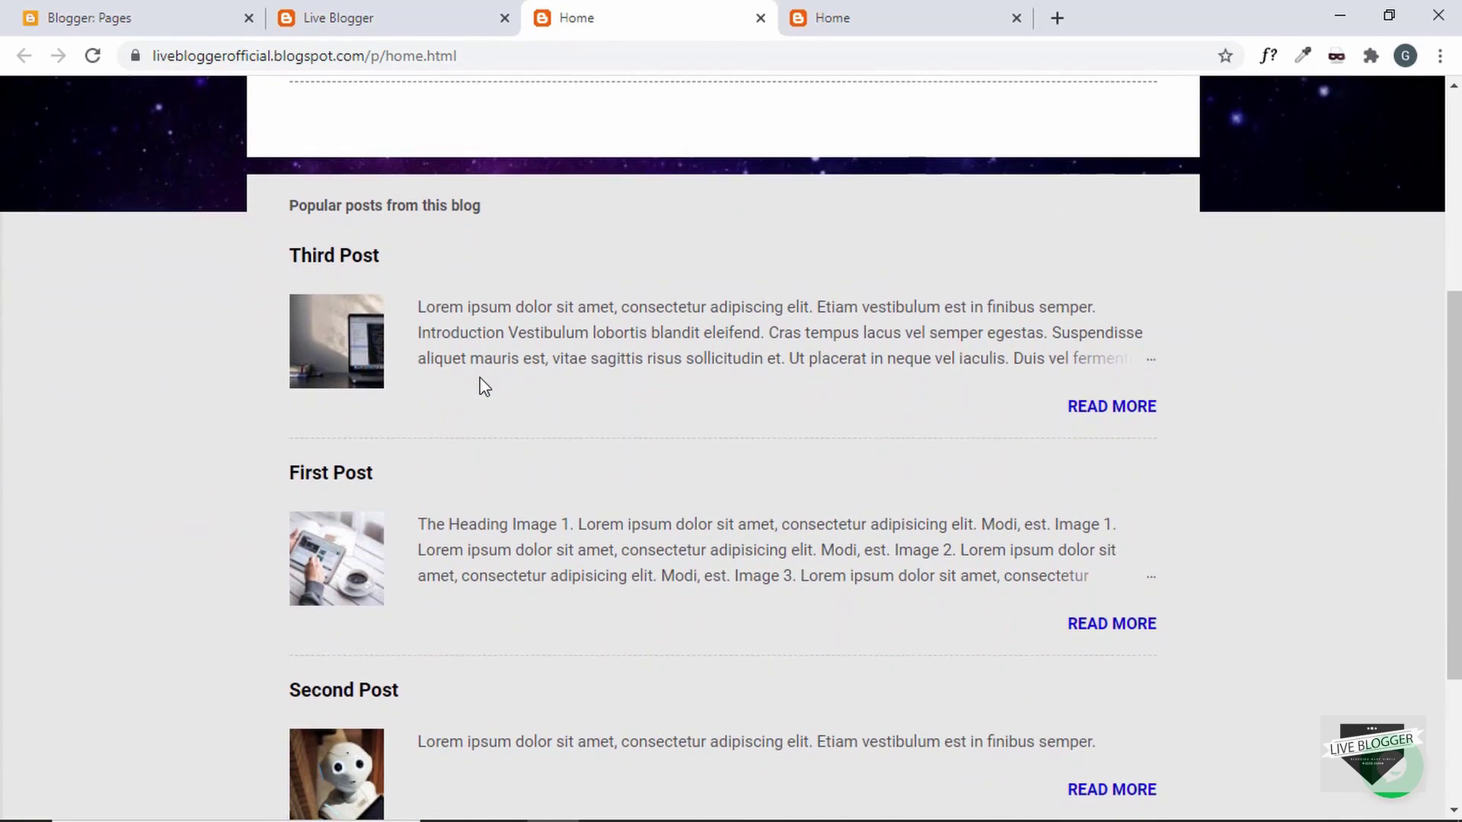
{"action": "scroll", "coordinate": [483, 386], "scroll_direction": "up", "scroll_amount": 5}
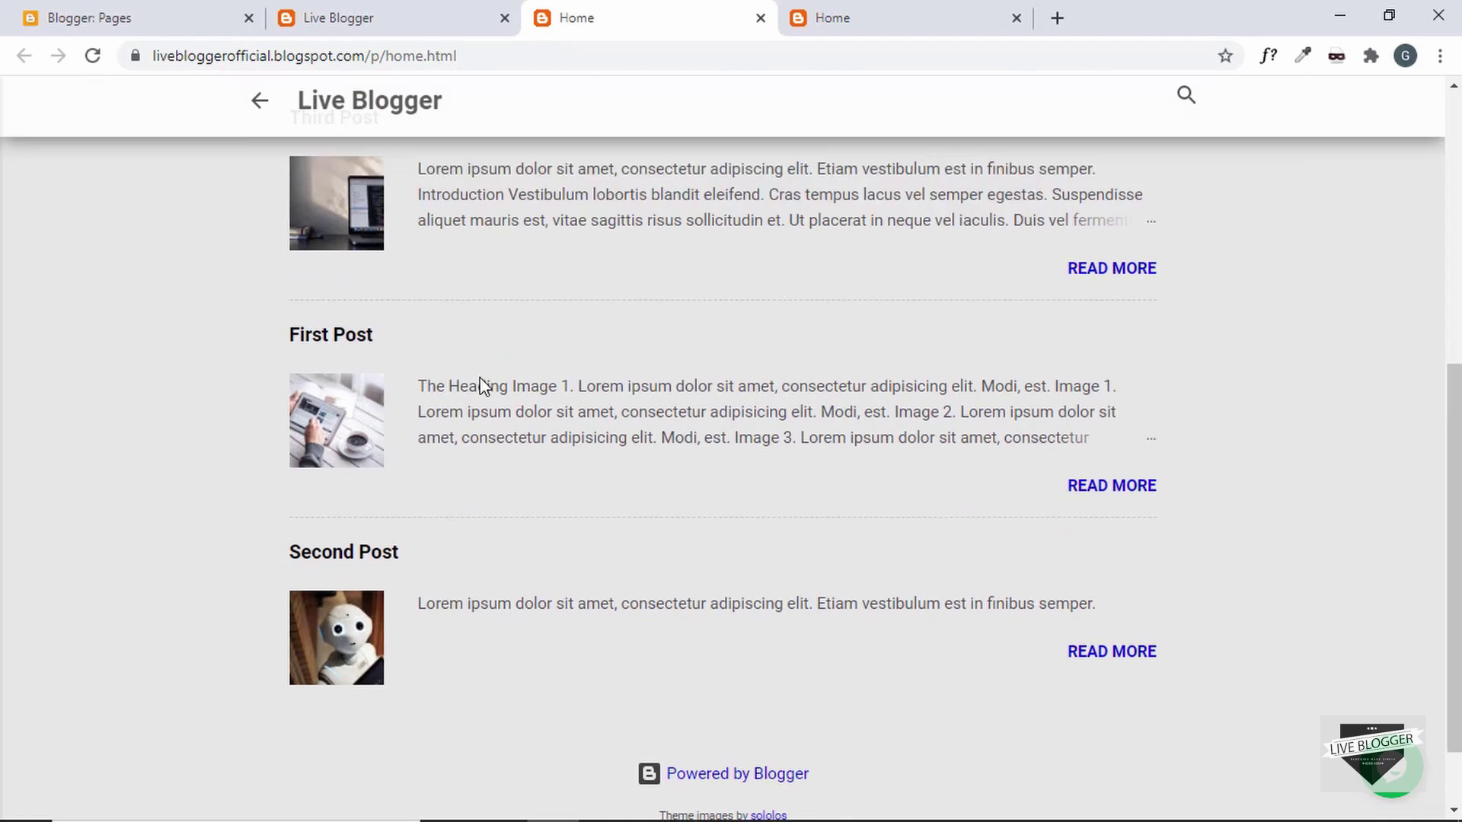
{"action": "scroll", "coordinate": [470, 553], "scroll_direction": "up", "scroll_amount": 3}
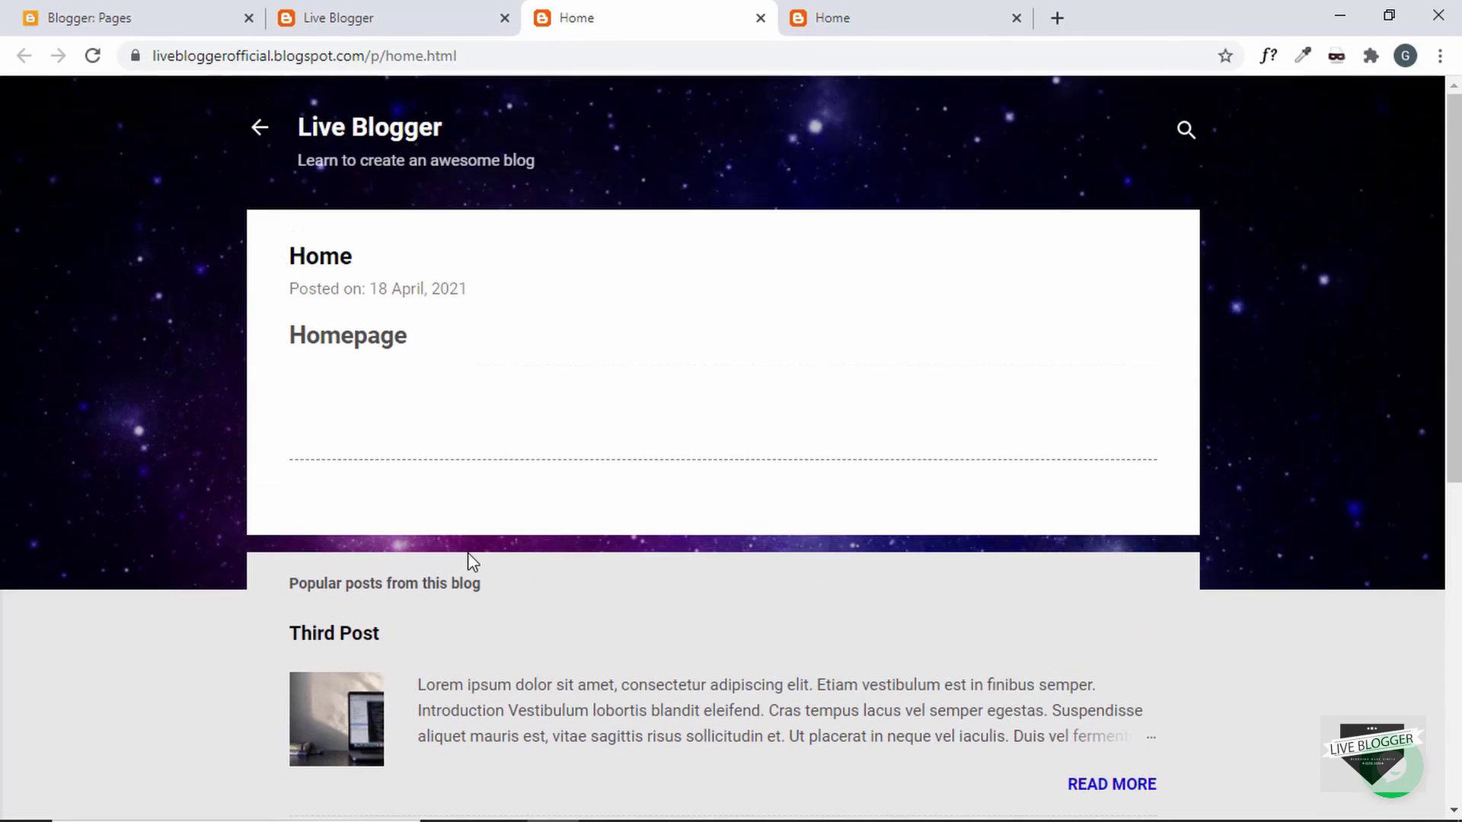
{"action": "left_click_drag", "start_coordinate": [474, 288], "coordinate": [296, 259]}
{"action": "left_click", "coordinate": [509, 281]}
{"action": "left_click", "coordinate": [414, 15]}
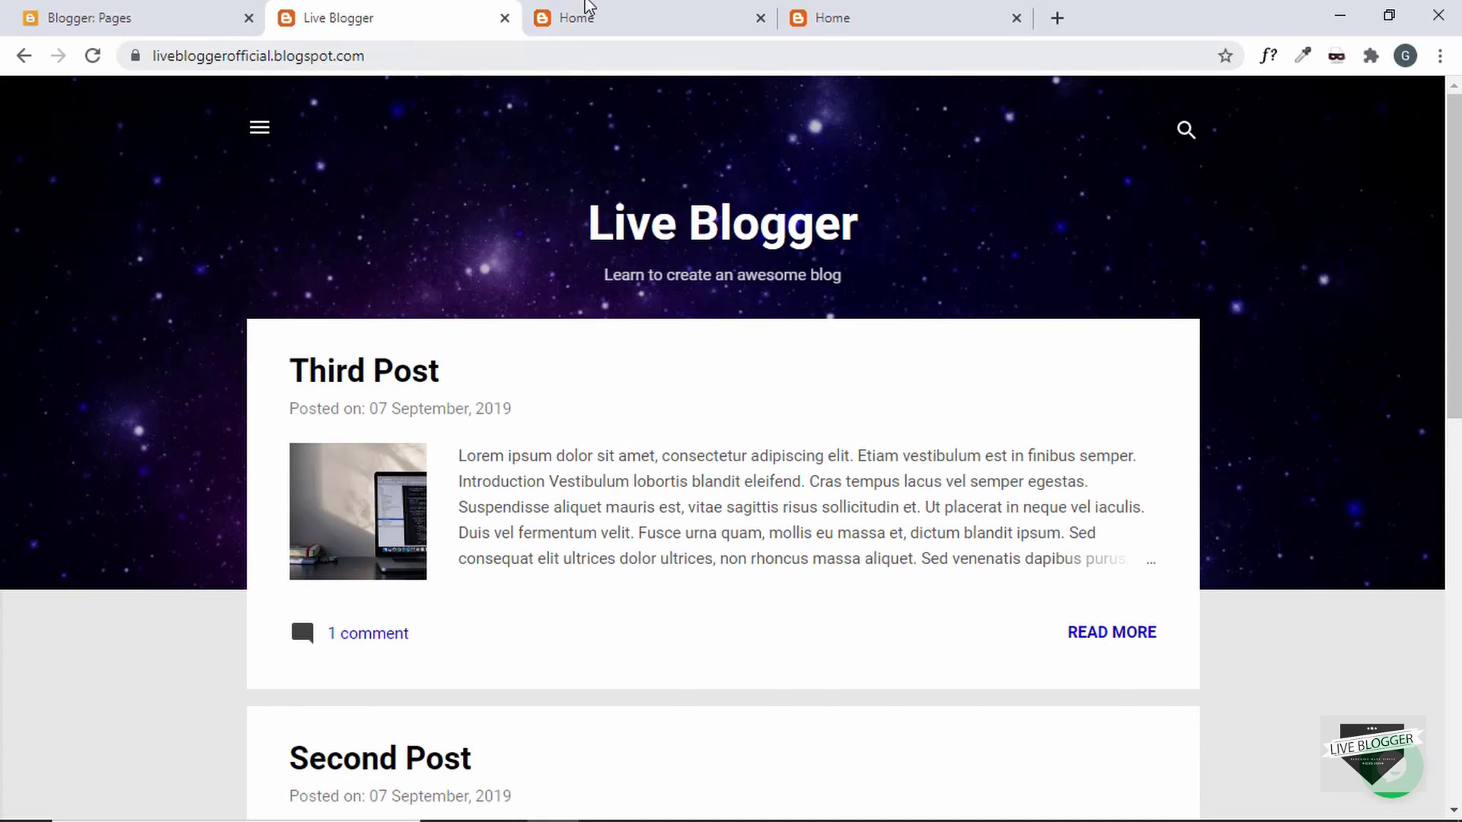
{"action": "left_click", "coordinate": [603, 10]}
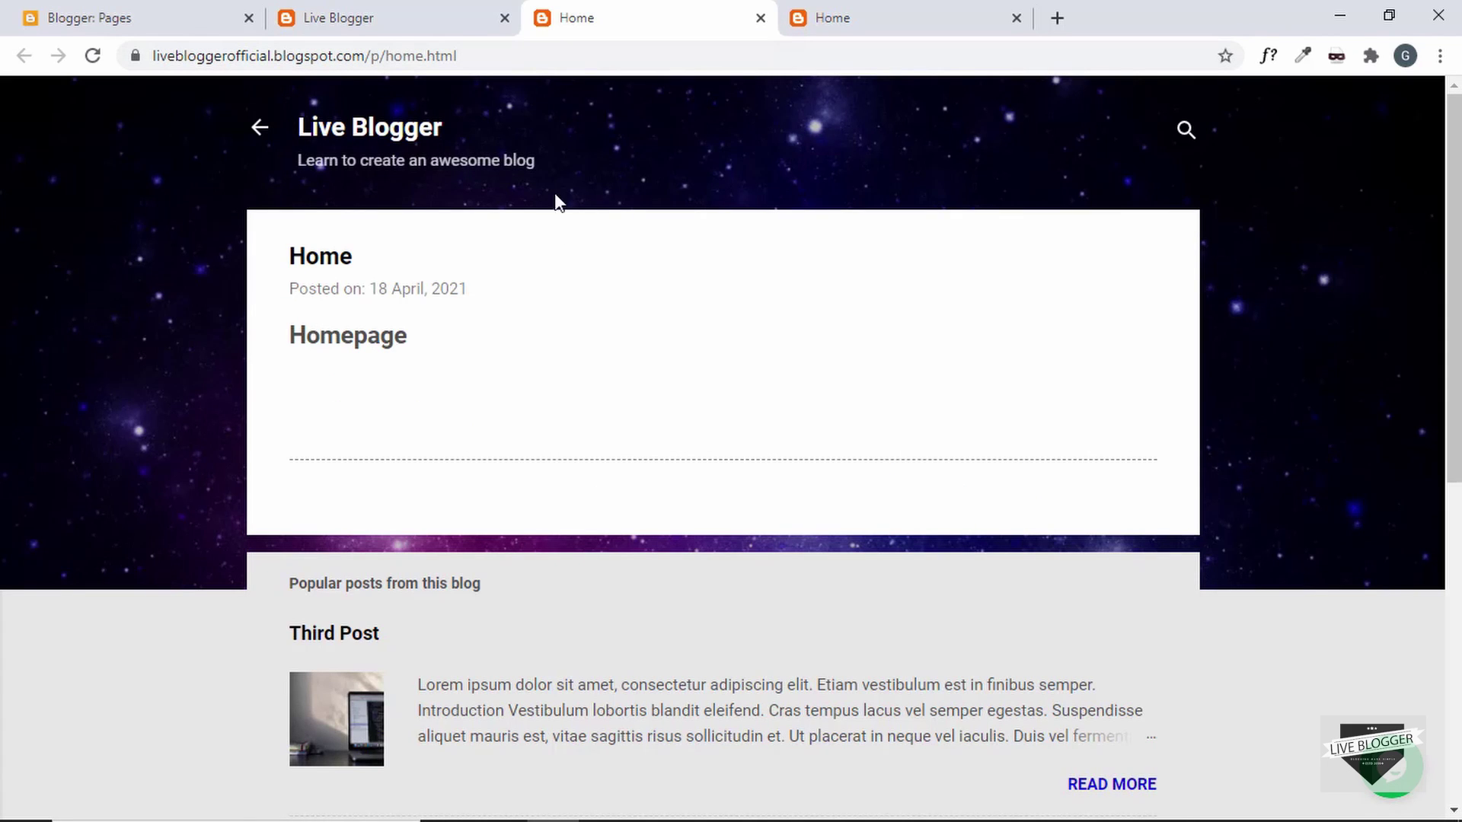
{"action": "key", "text": "ctrl+w"}
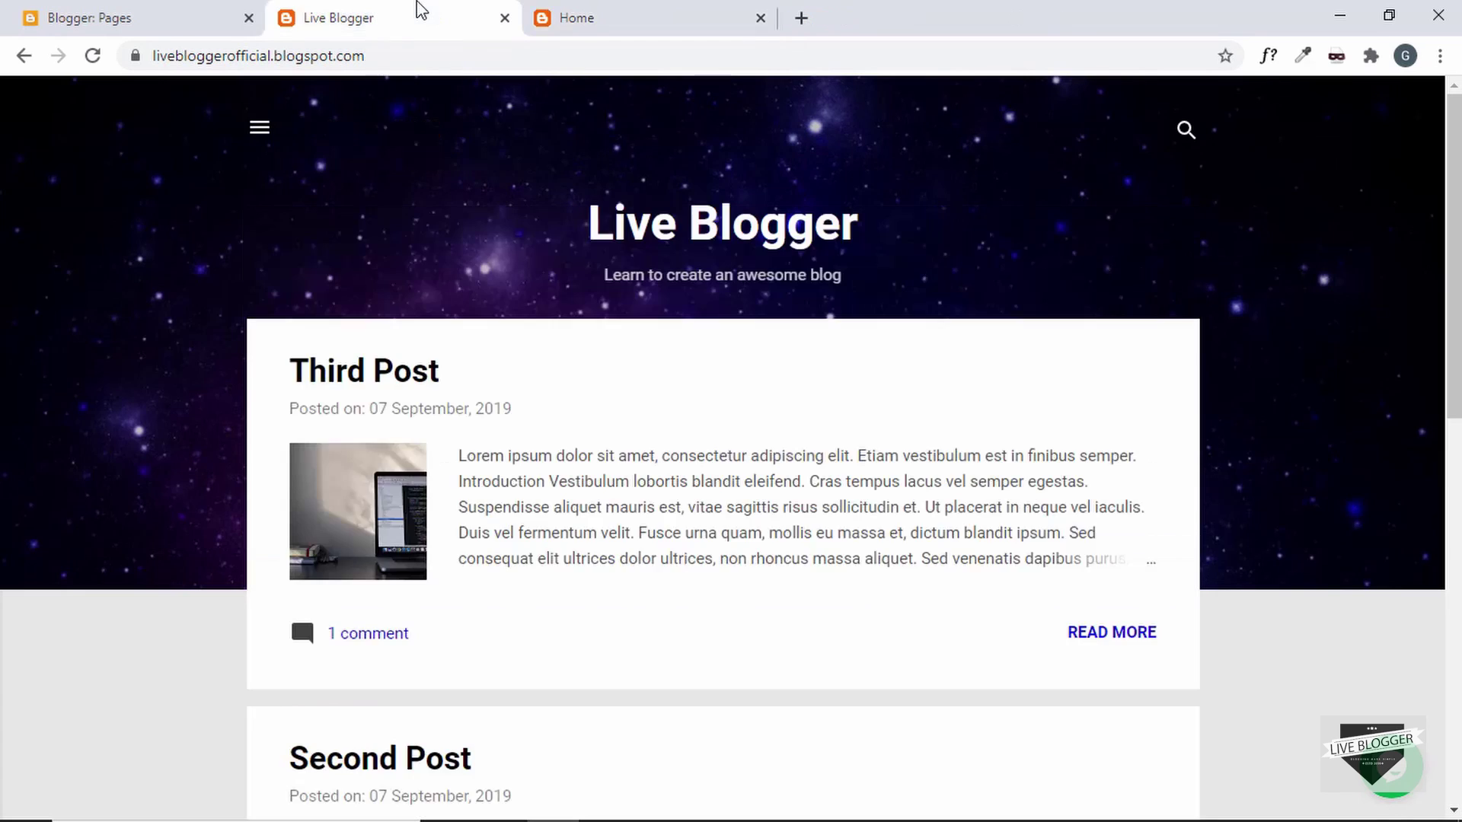
Step: Open the blog's settings and start a new custom redirect under Errors and redirects
{"action": "left_click", "coordinate": [183, 9]}
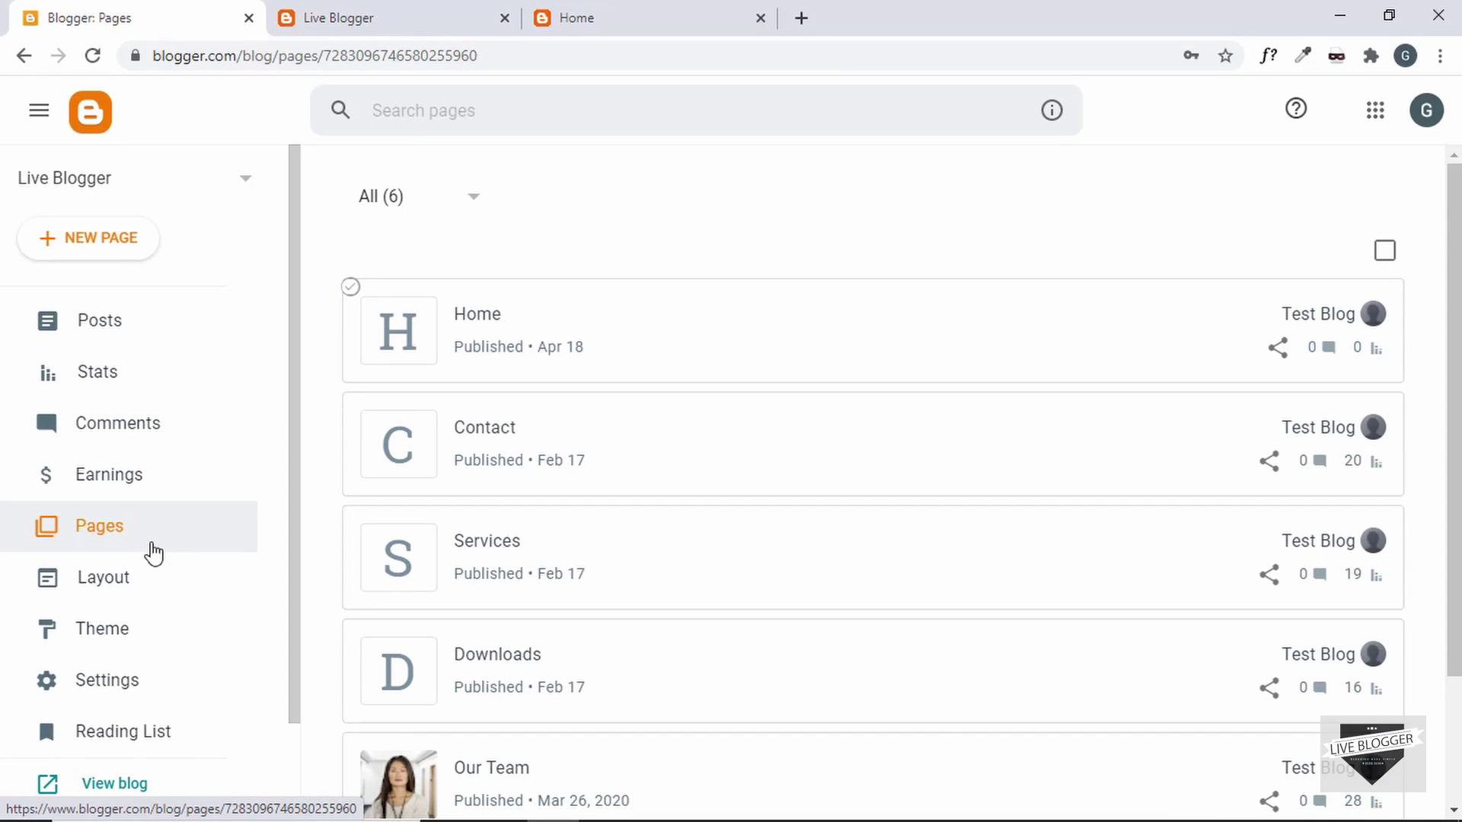
{"action": "left_click", "coordinate": [136, 694]}
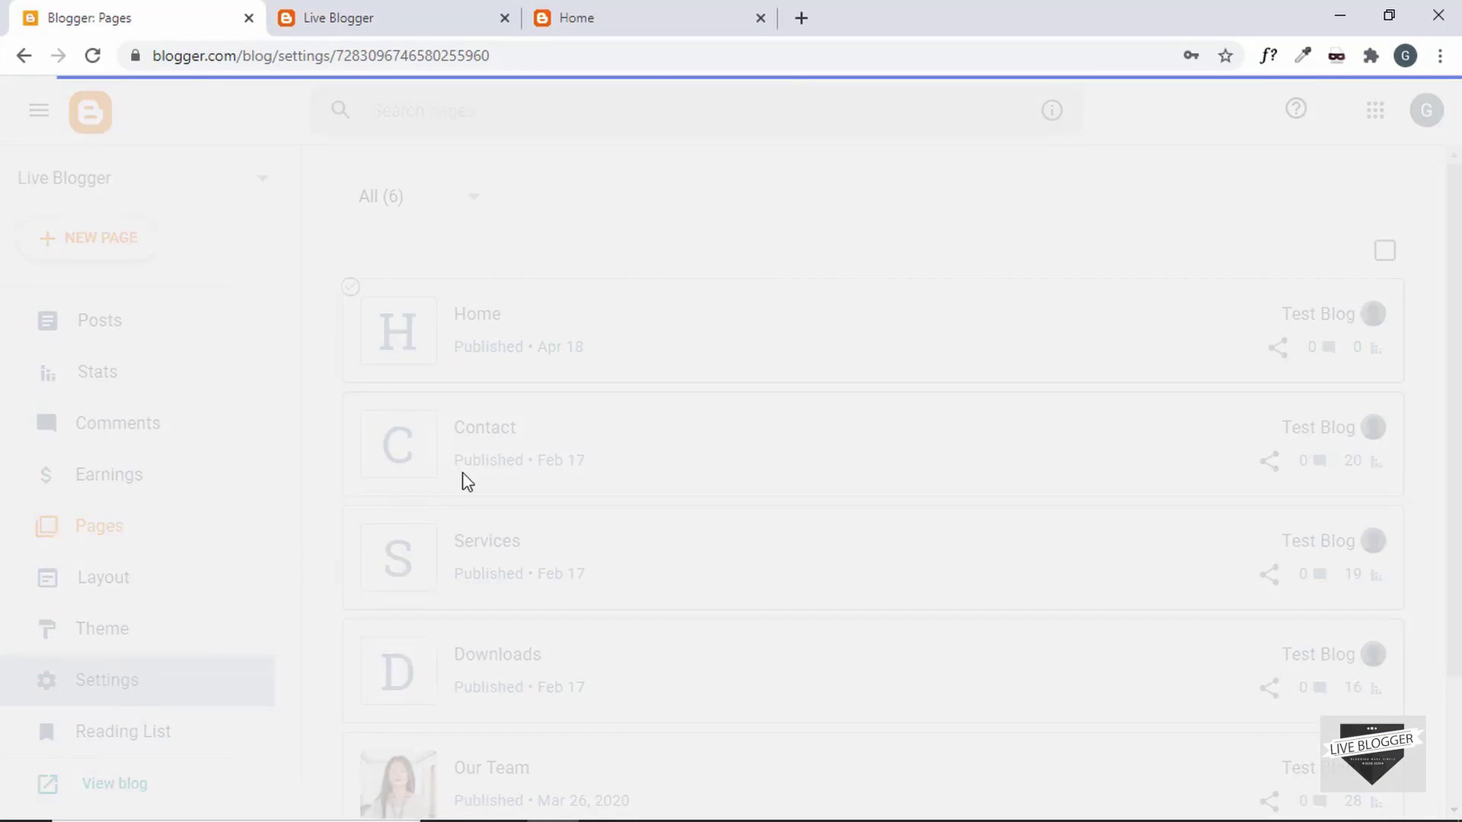
{"action": "scroll", "coordinate": [643, 396], "scroll_direction": "down", "scroll_amount": 15}
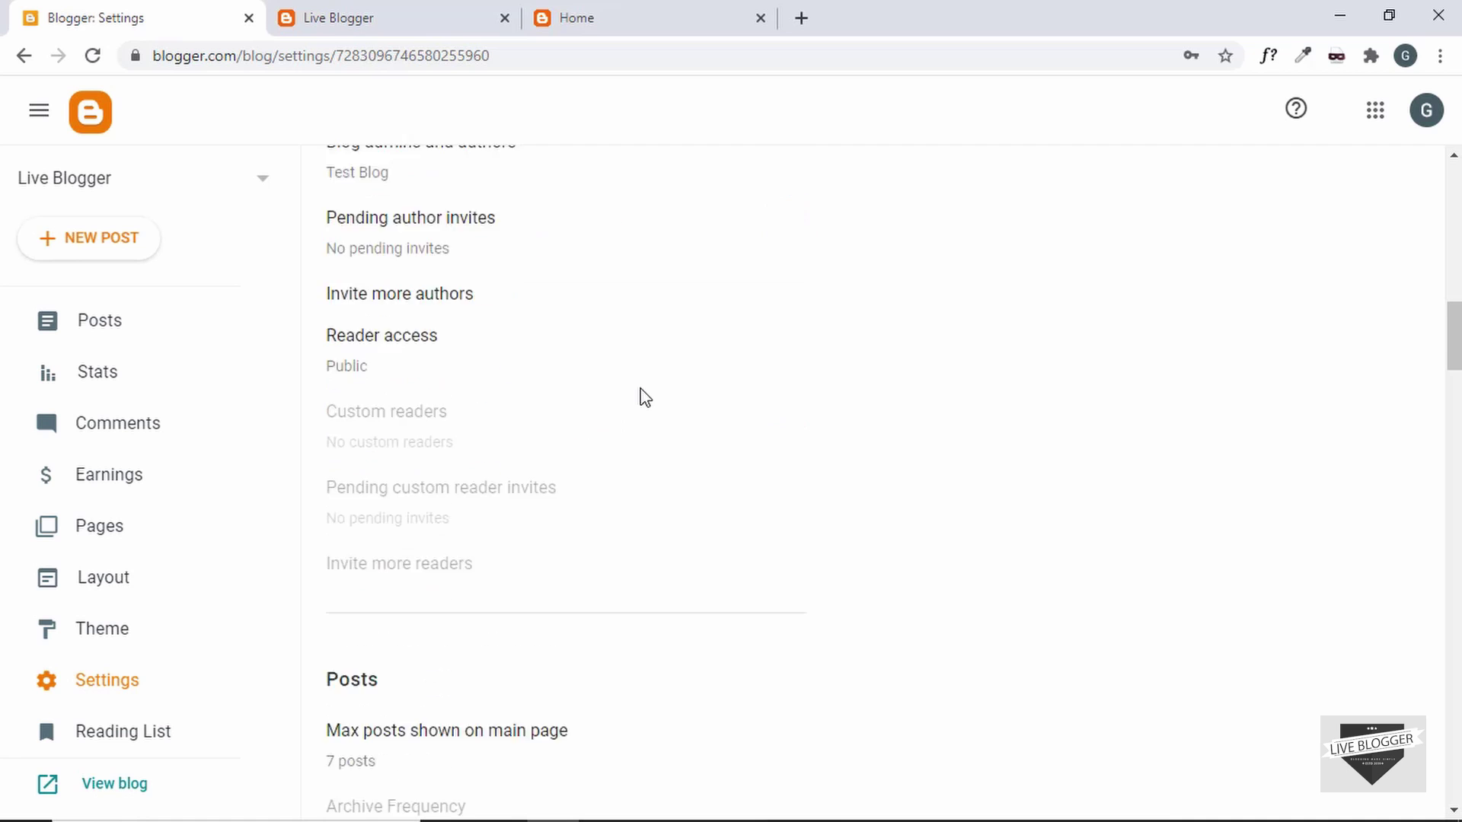
{"action": "scroll", "coordinate": [643, 395], "scroll_direction": "down", "scroll_amount": 20}
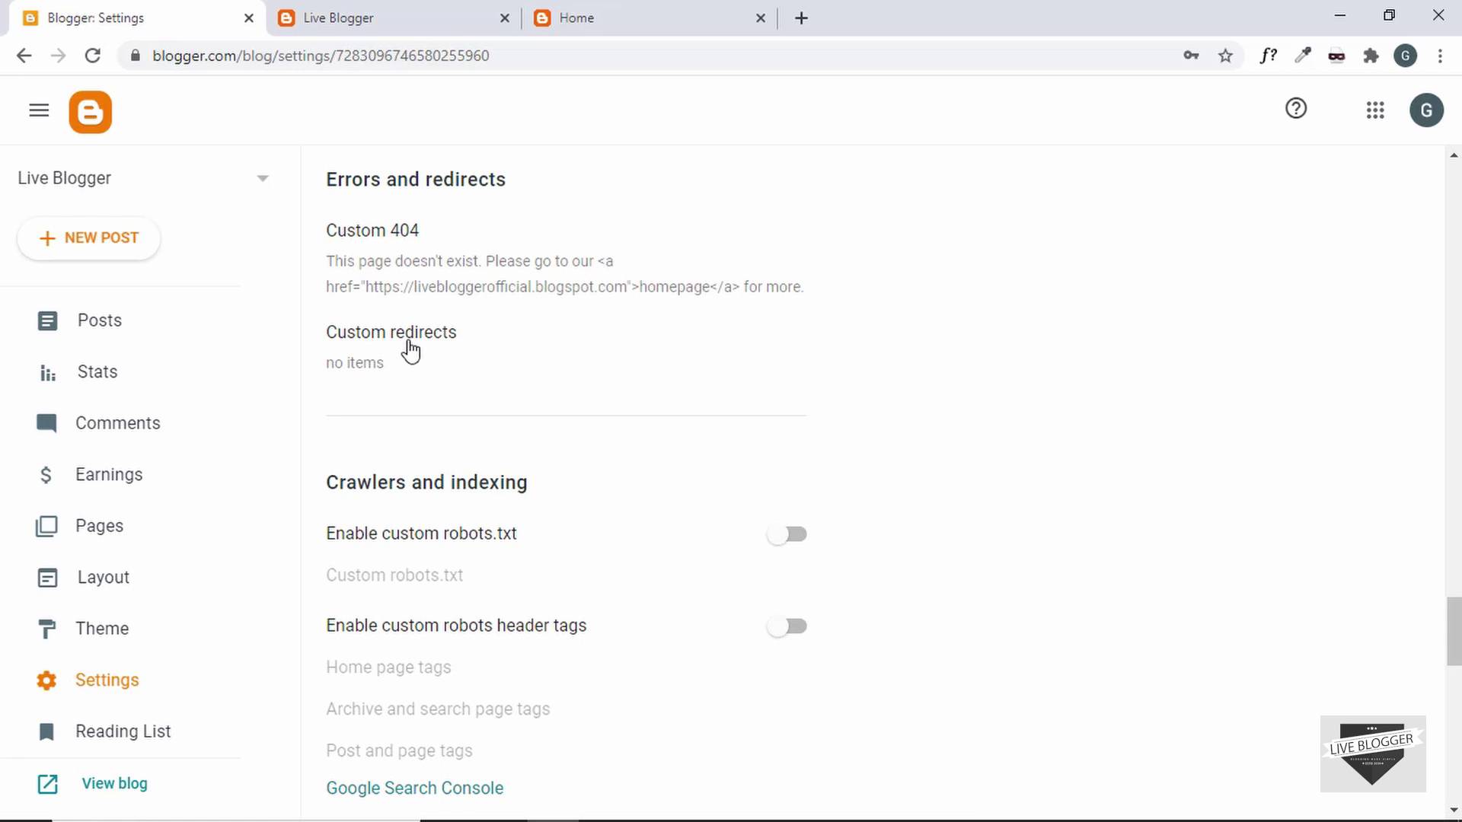
{"action": "left_click", "coordinate": [411, 350]}
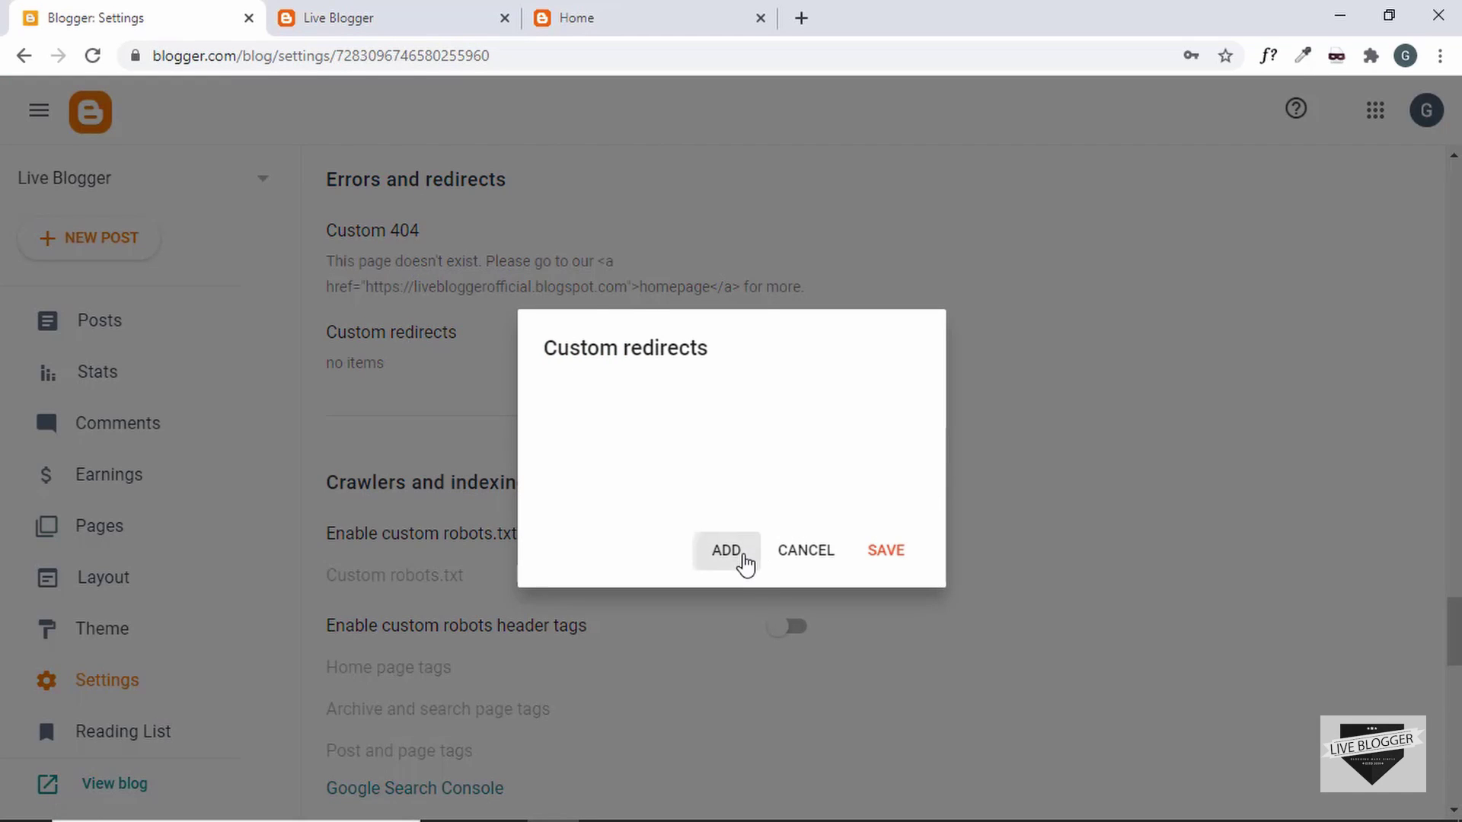
{"action": "left_click", "coordinate": [727, 552]}
Step: Check the blog's front-page address and enter "/" as the redirect's From path
{"action": "left_click", "coordinate": [595, 389]}
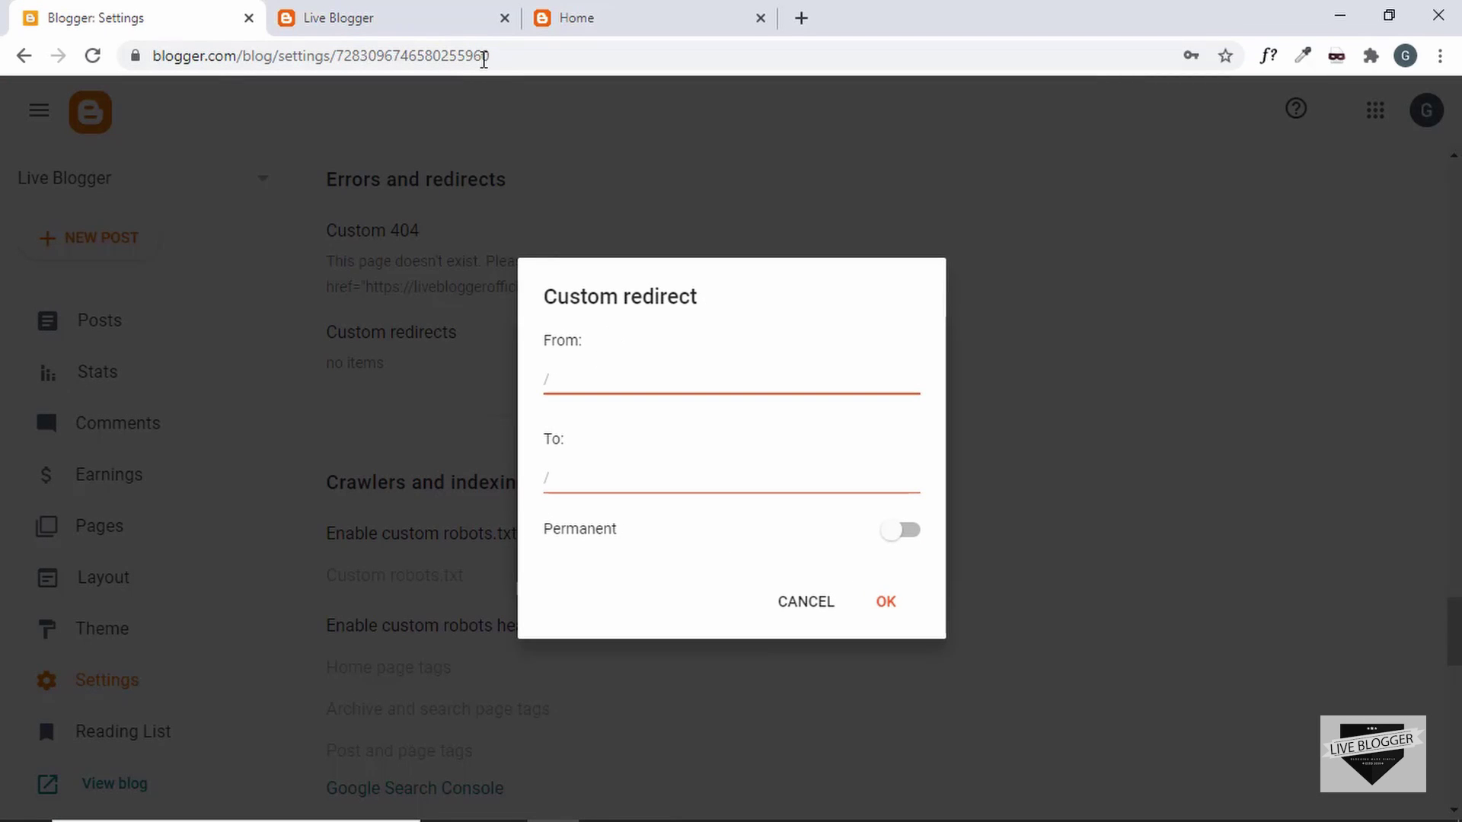
{"action": "left_click", "coordinate": [438, 11]}
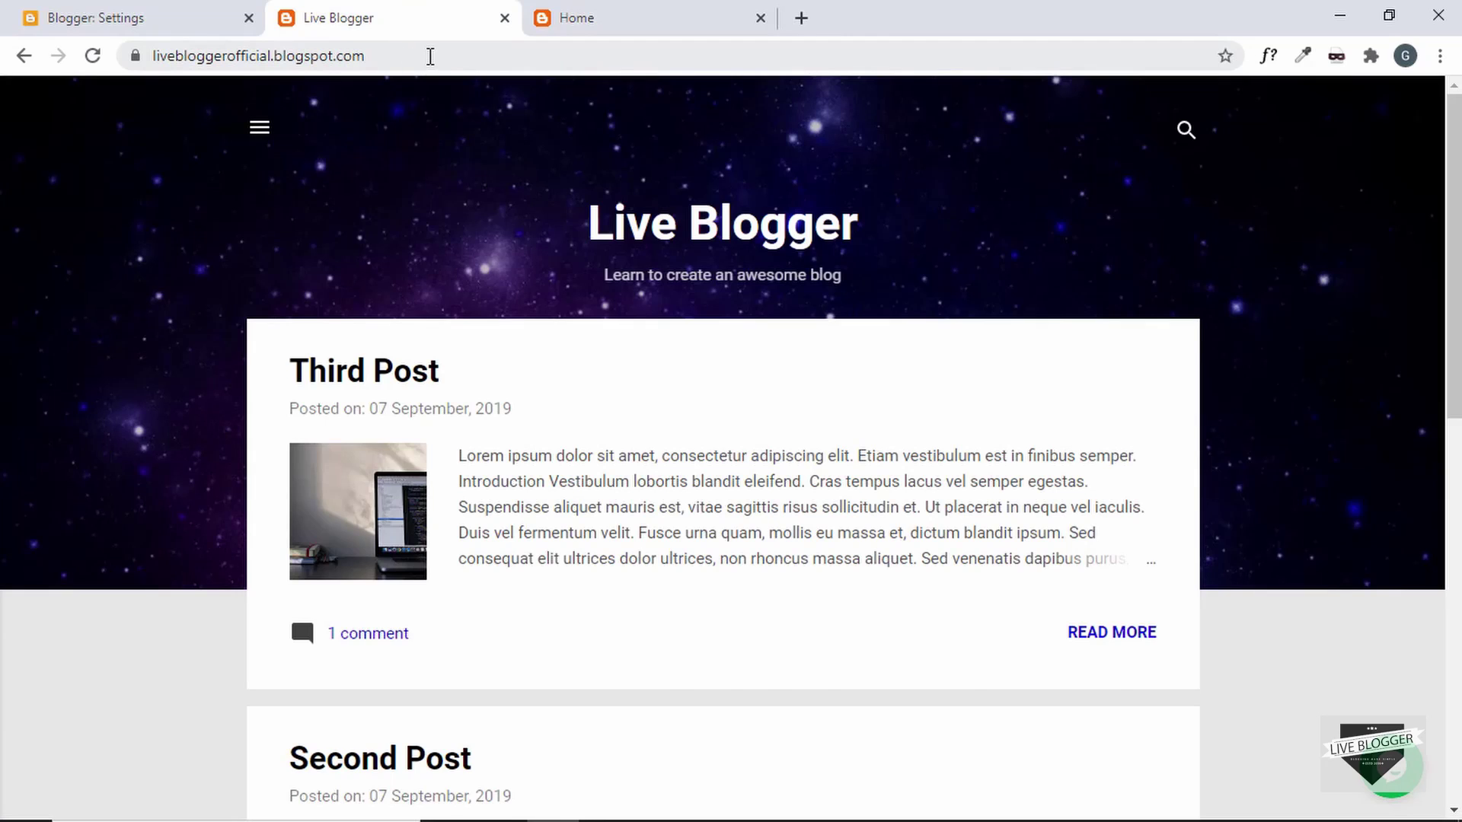
{"action": "left_click", "coordinate": [611, 11]}
{"action": "left_click", "coordinate": [202, 11]}
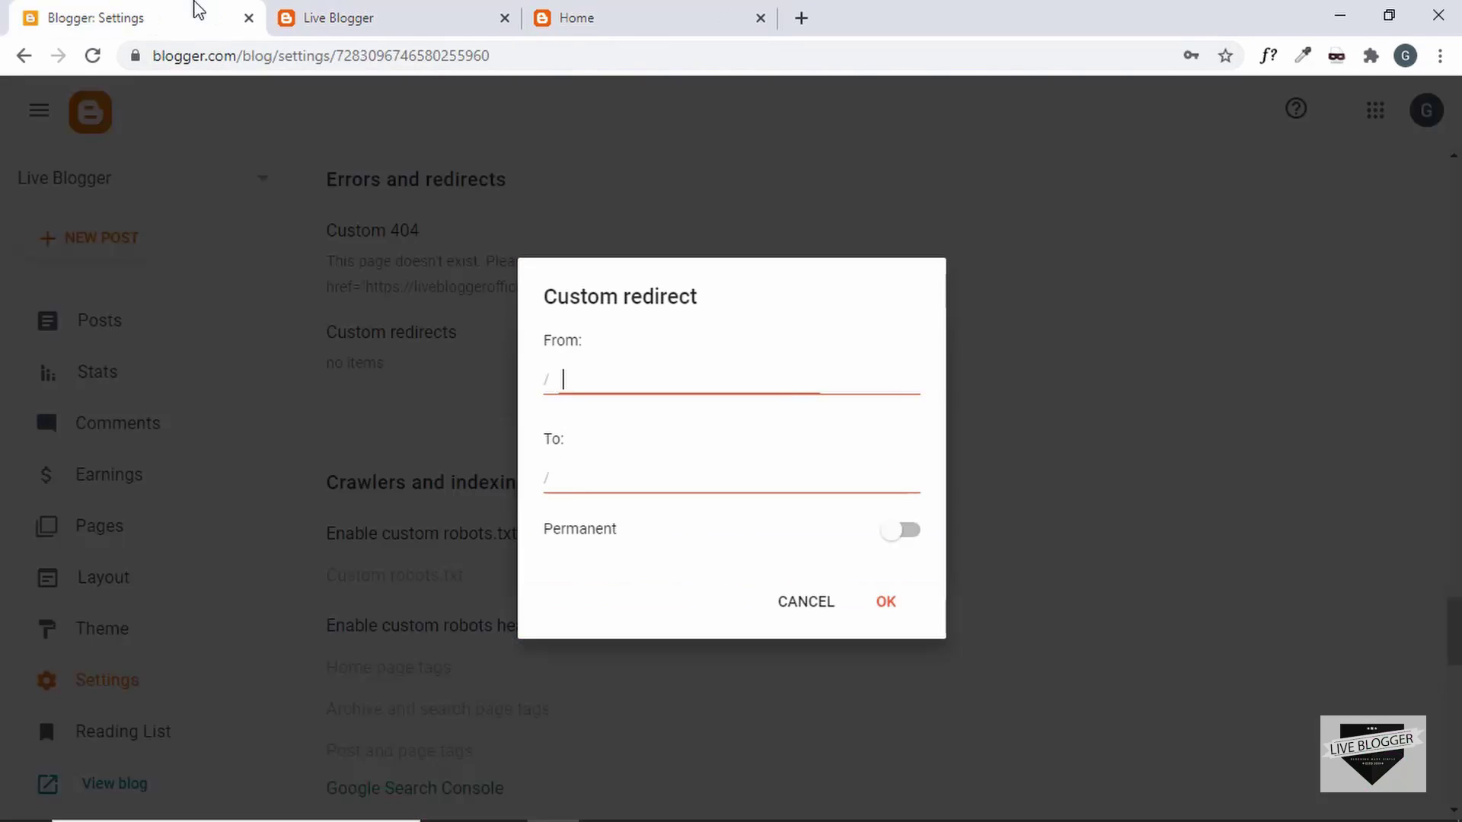
{"action": "left_click", "coordinate": [451, 23]}
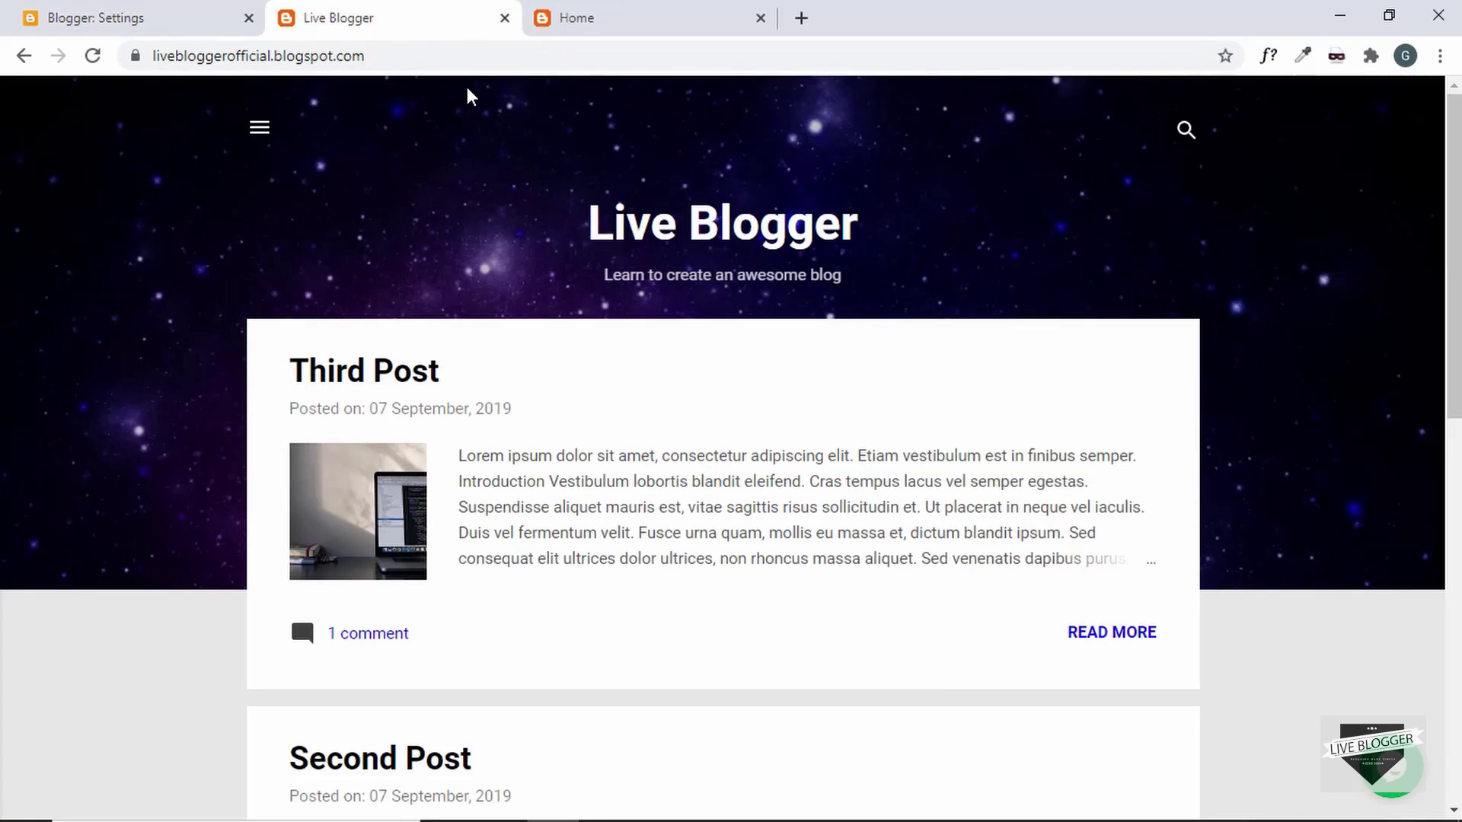
{"action": "left_click", "coordinate": [212, 22]}
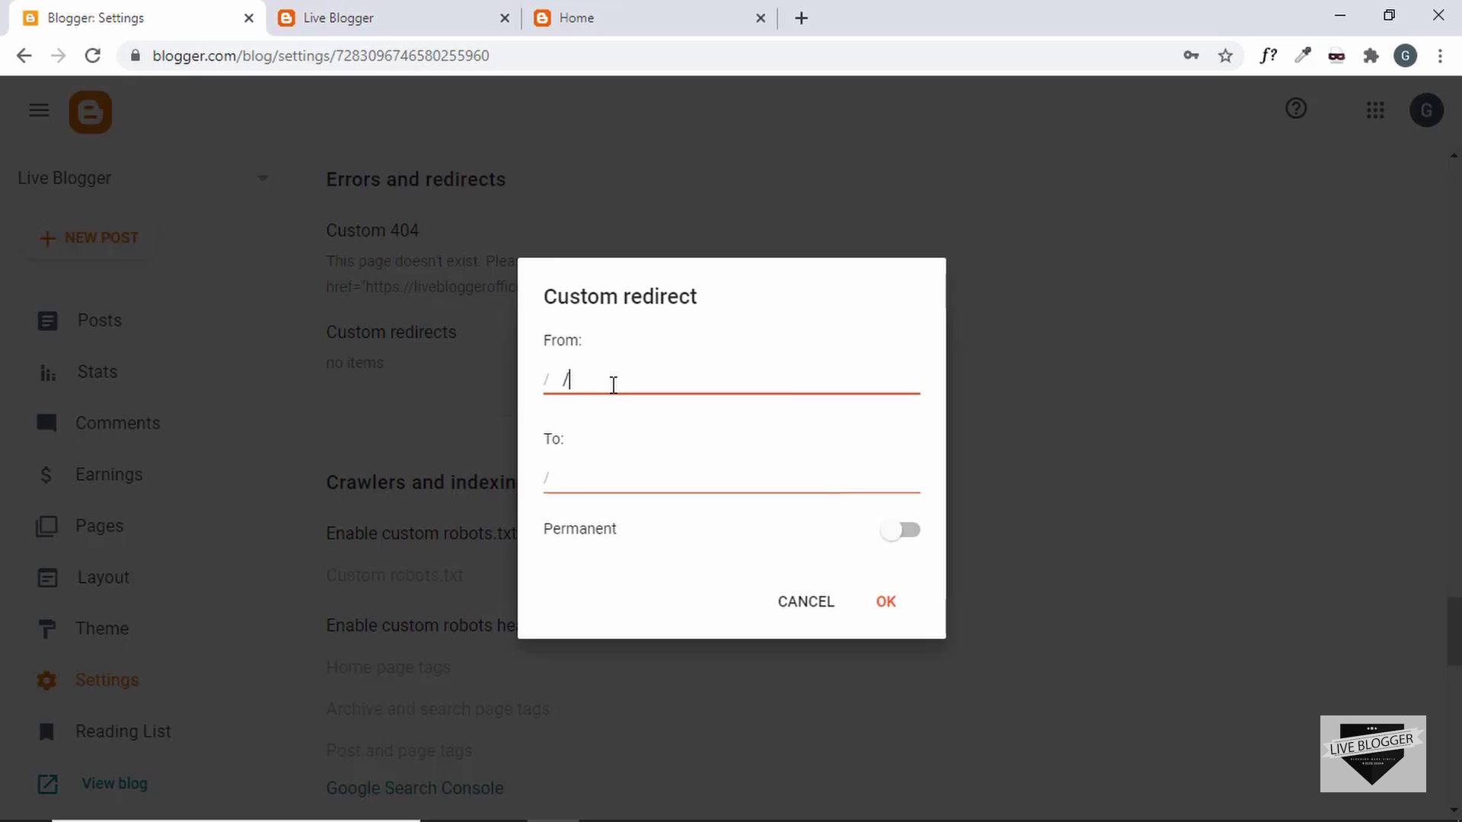
Step: Copy "/p/home.html" from the published Home page's address and paste it as the redirect's To path
{"action": "left_click", "coordinate": [605, 9]}
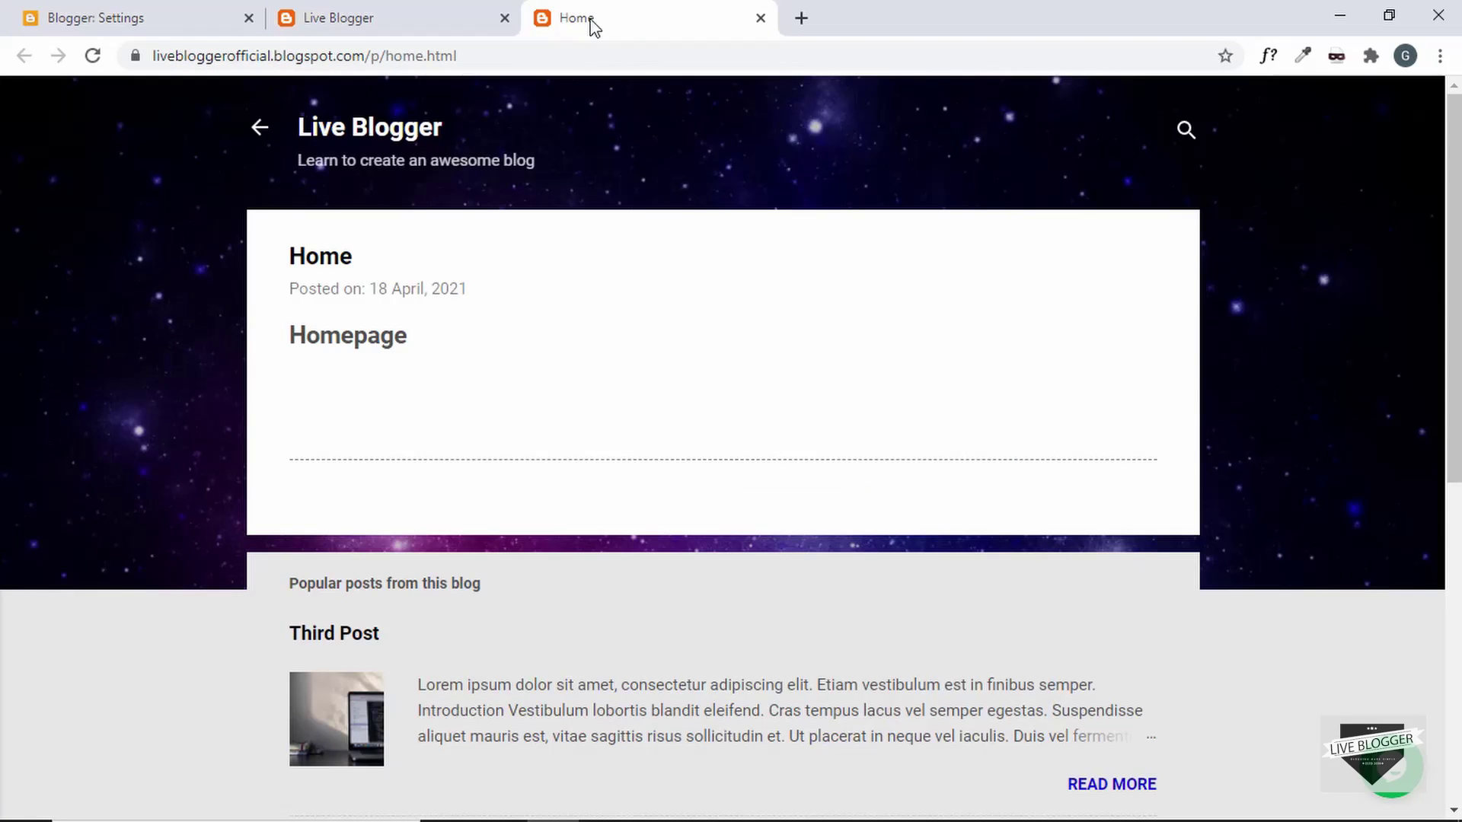
{"action": "left_click", "coordinate": [369, 56]}
{"action": "left_click_drag", "start_coordinate": [411, 56], "coordinate": [566, 52]}
{"action": "key", "text": "ctrl+c"}
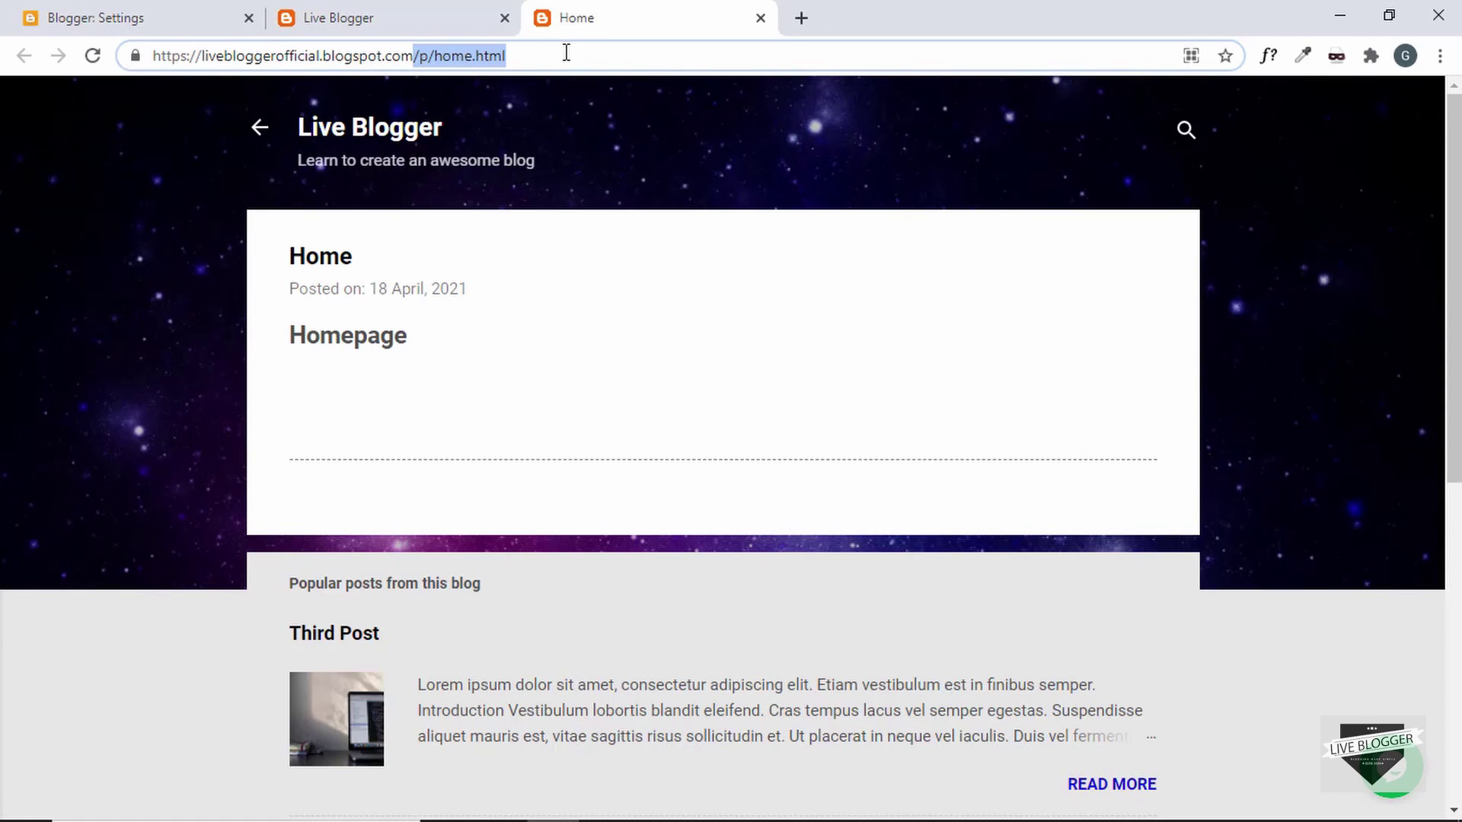
{"action": "left_click", "coordinate": [46, 17]}
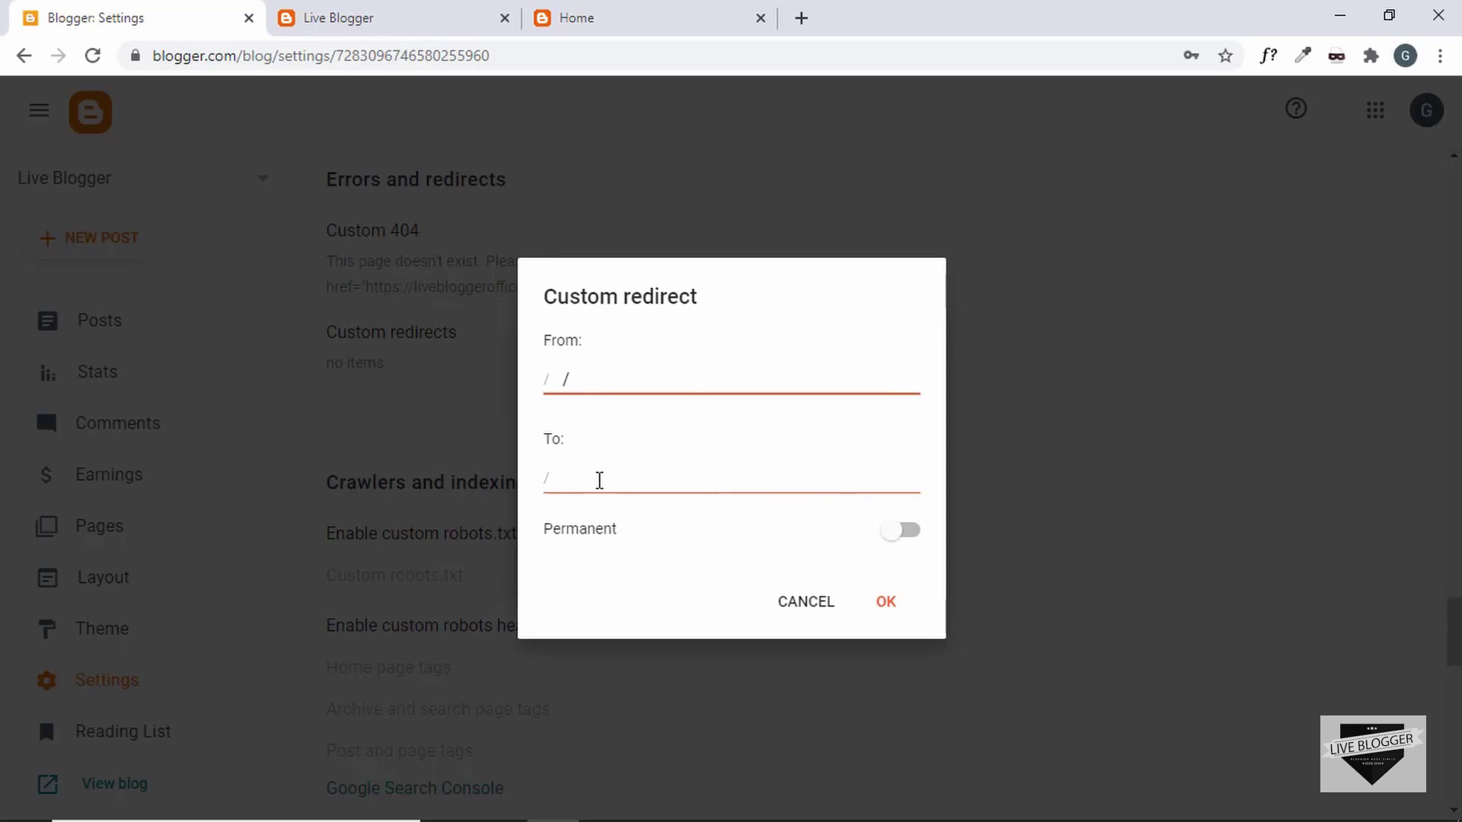
{"action": "left_click", "coordinate": [599, 480]}
{"action": "key", "text": "ctrl+v"}
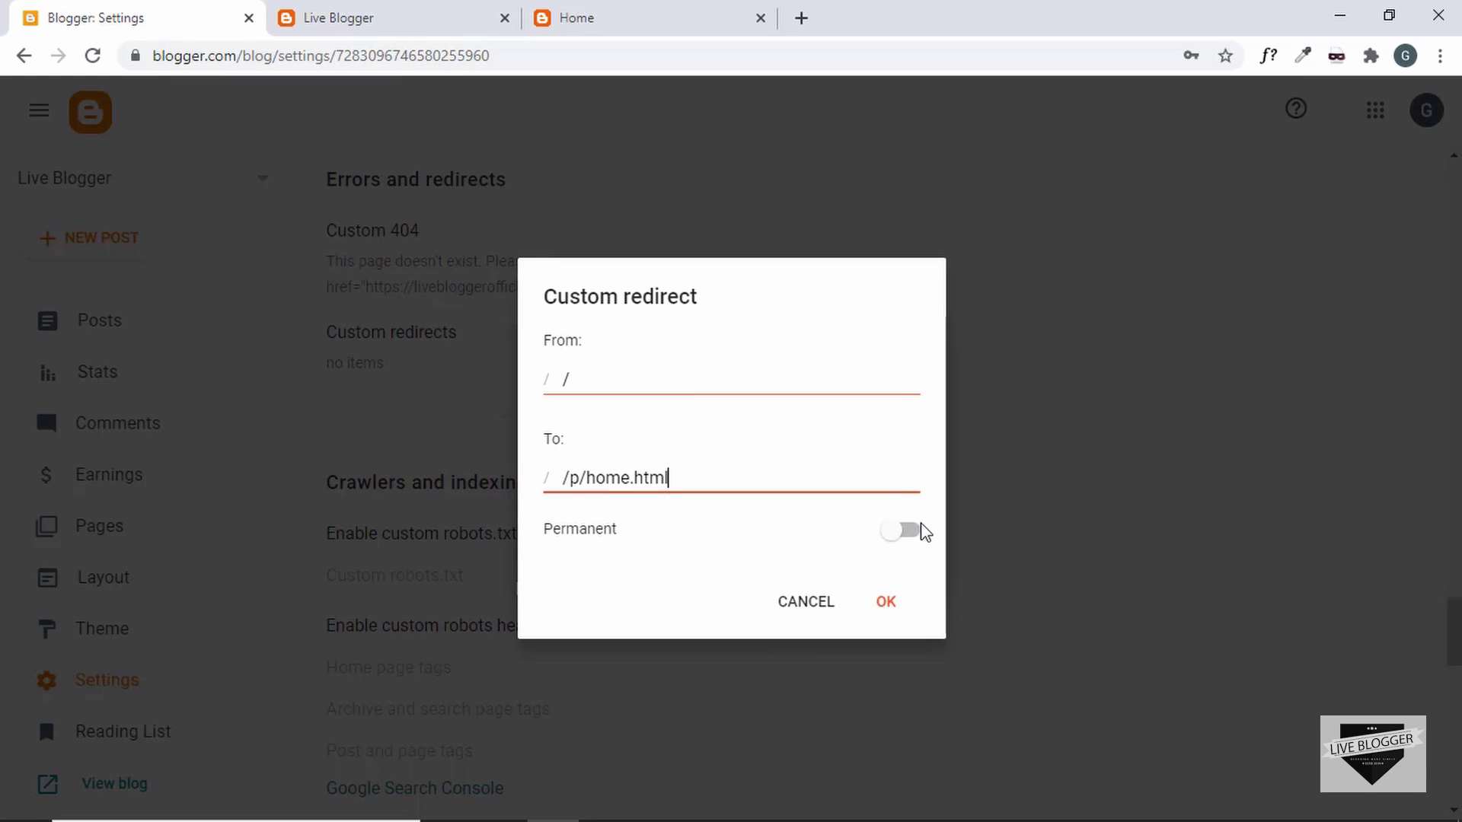
Step: Make the redirect permanent and save it
{"action": "left_click", "coordinate": [904, 533]}
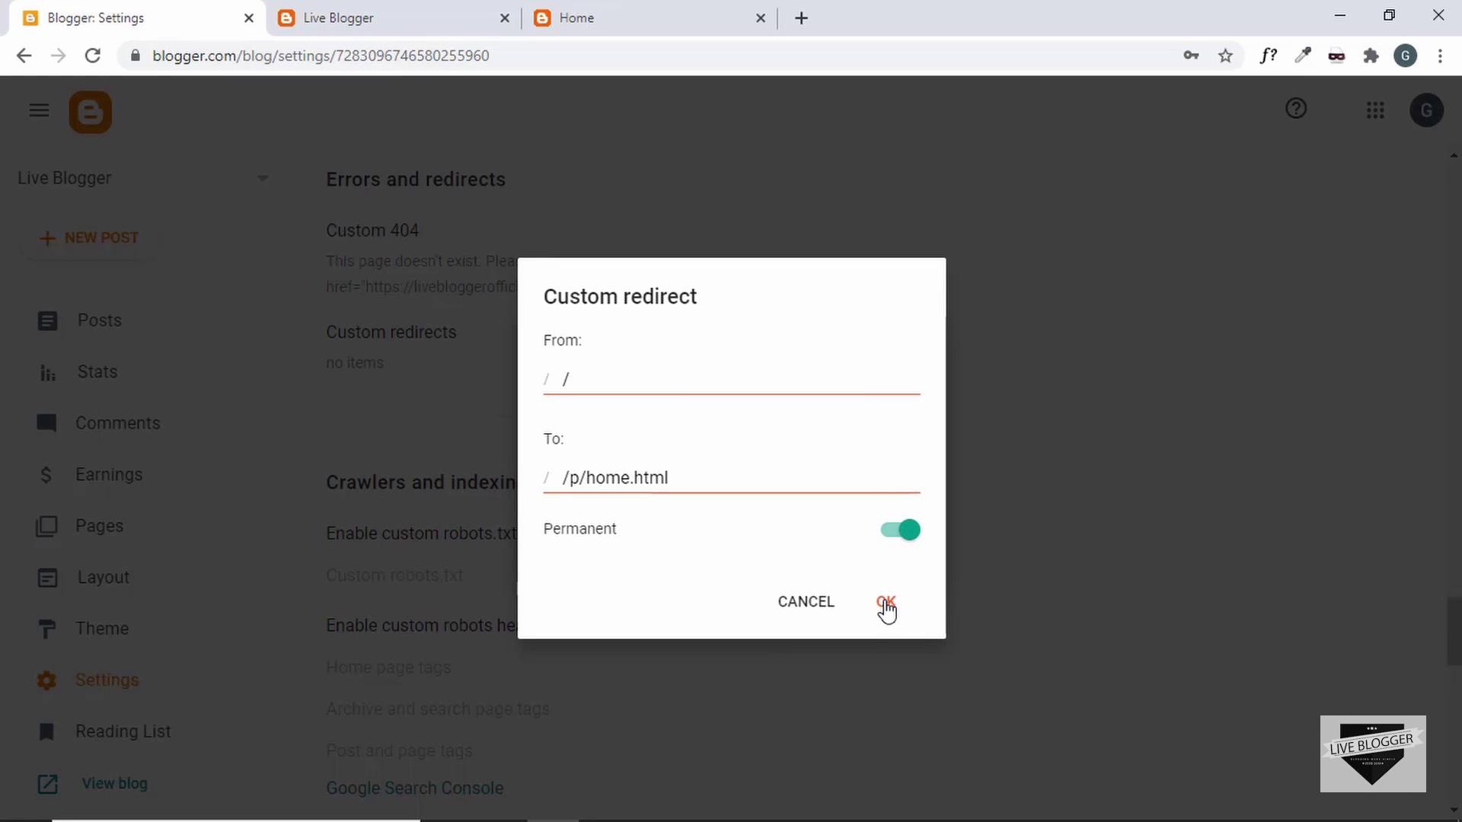
{"action": "left_click", "coordinate": [886, 603]}
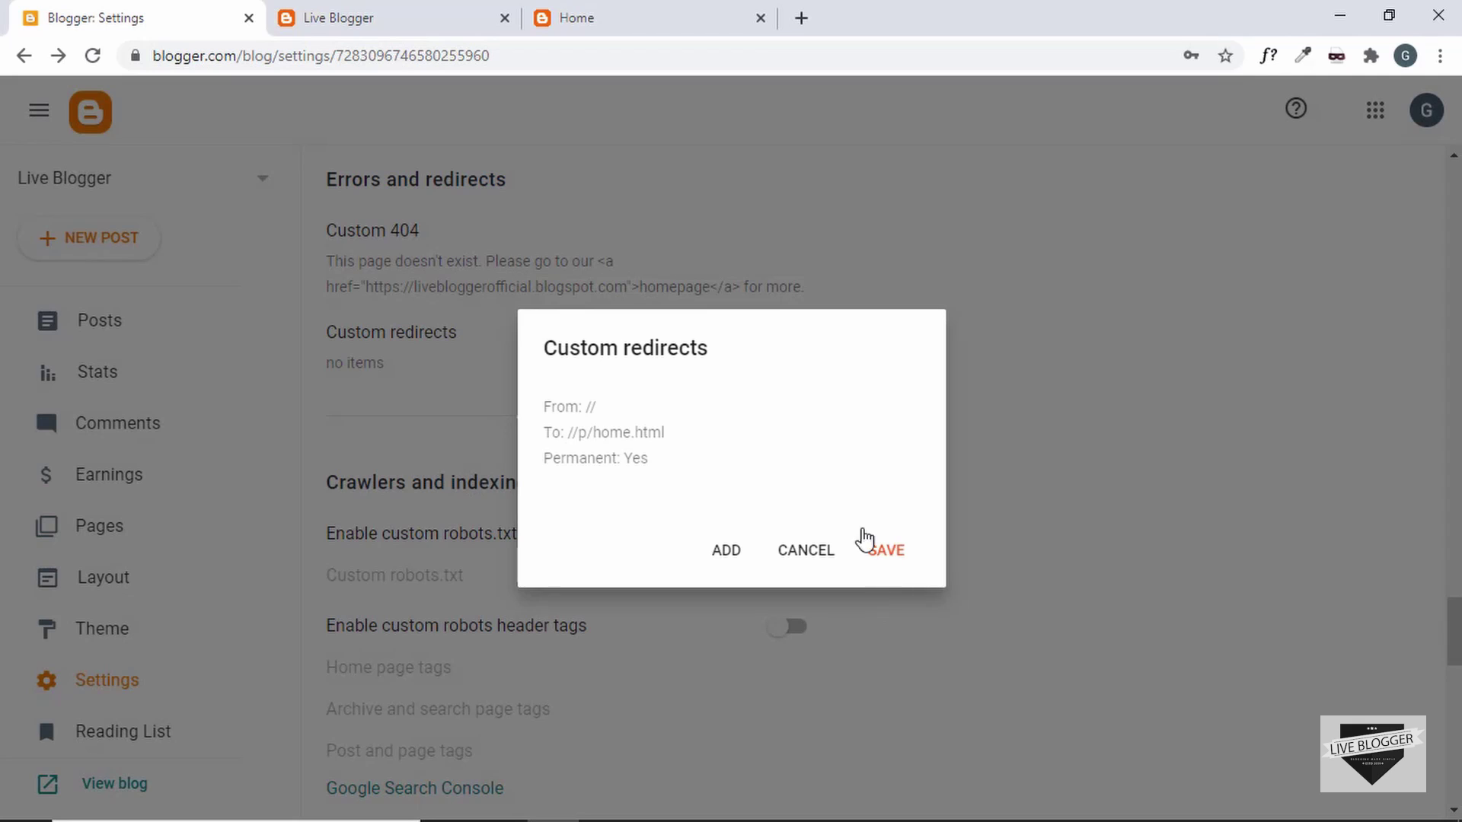
{"action": "left_click", "coordinate": [887, 548]}
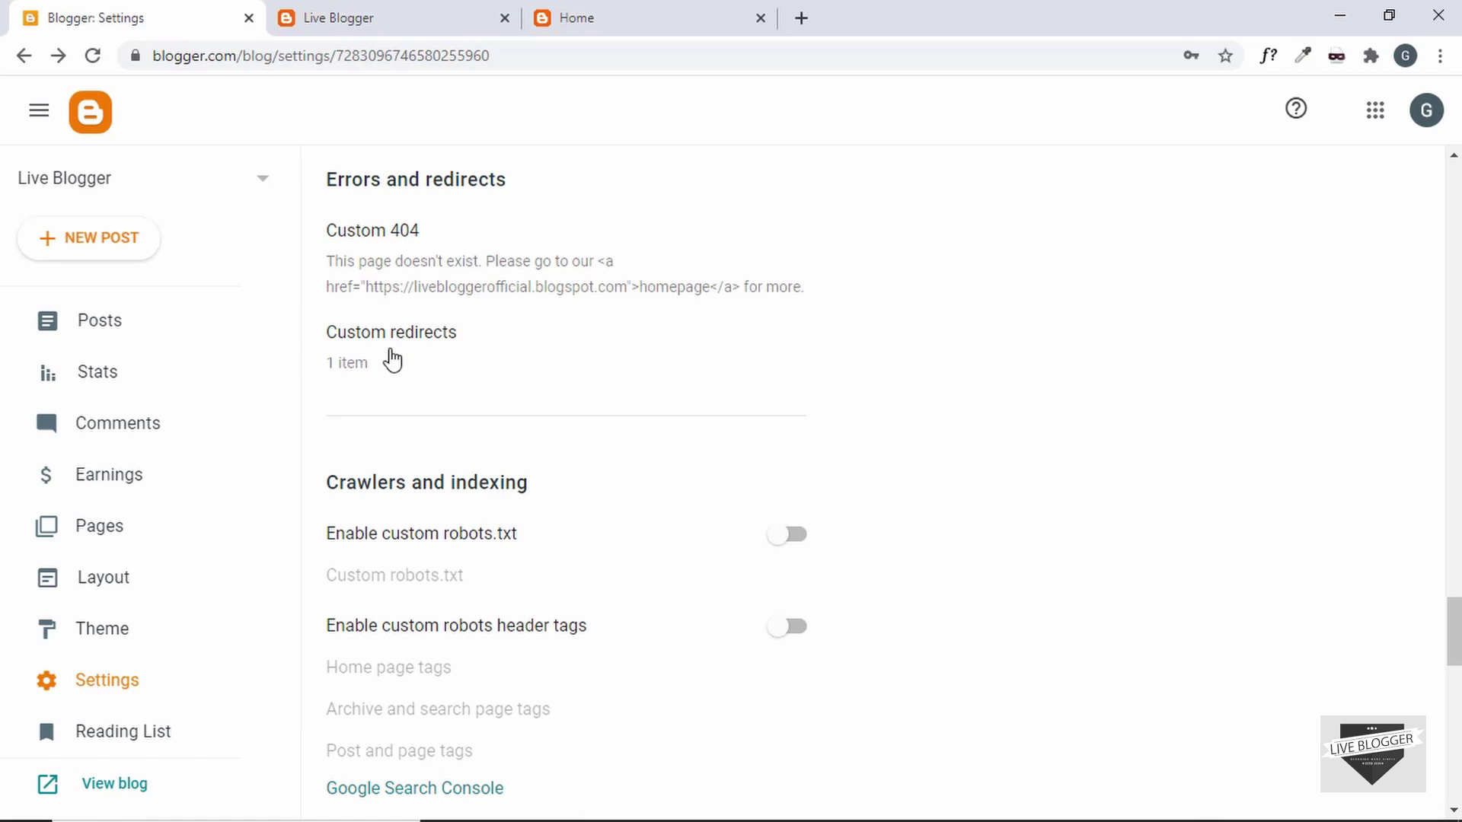
Step: Remove the extra slashes from the saved redirect so it goes from "/" to "/p/home.html", and save it
{"action": "left_click", "coordinate": [424, 346]}
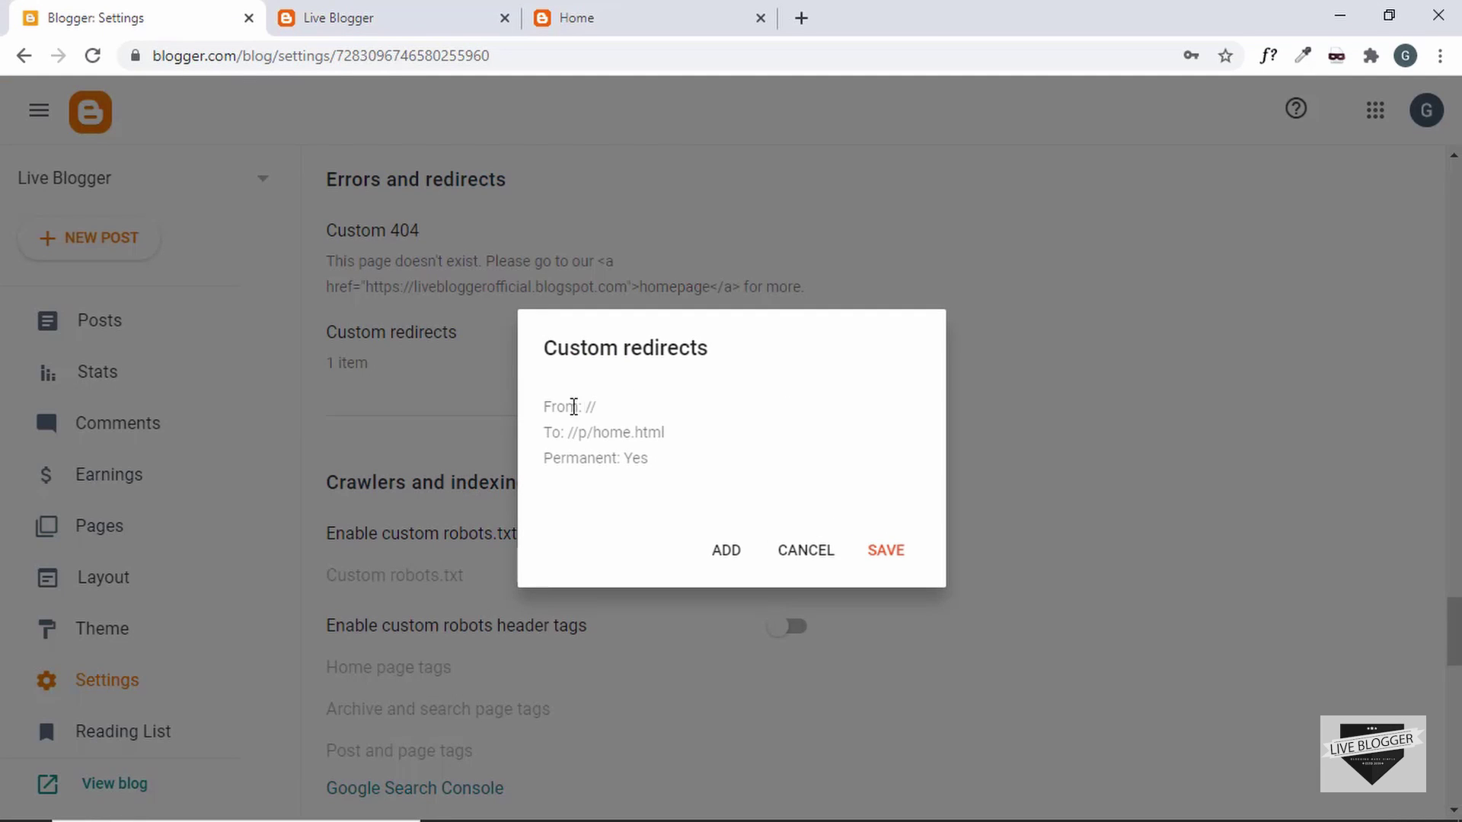
{"action": "left_click", "coordinate": [622, 430]}
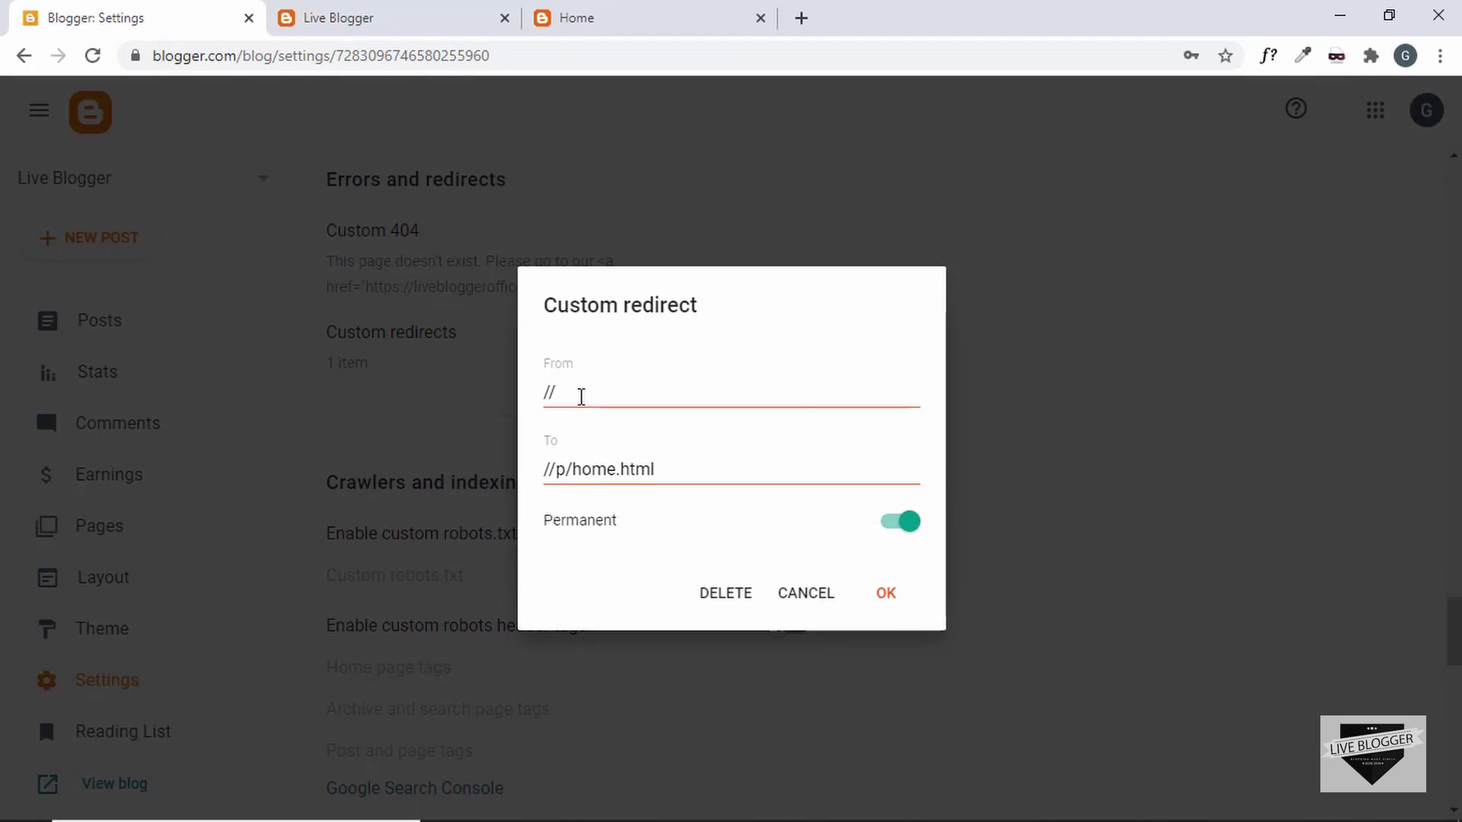
{"action": "left_click", "coordinate": [559, 471]}
{"action": "key", "text": "BackSpace"}
{"action": "left_click", "coordinate": [887, 594]}
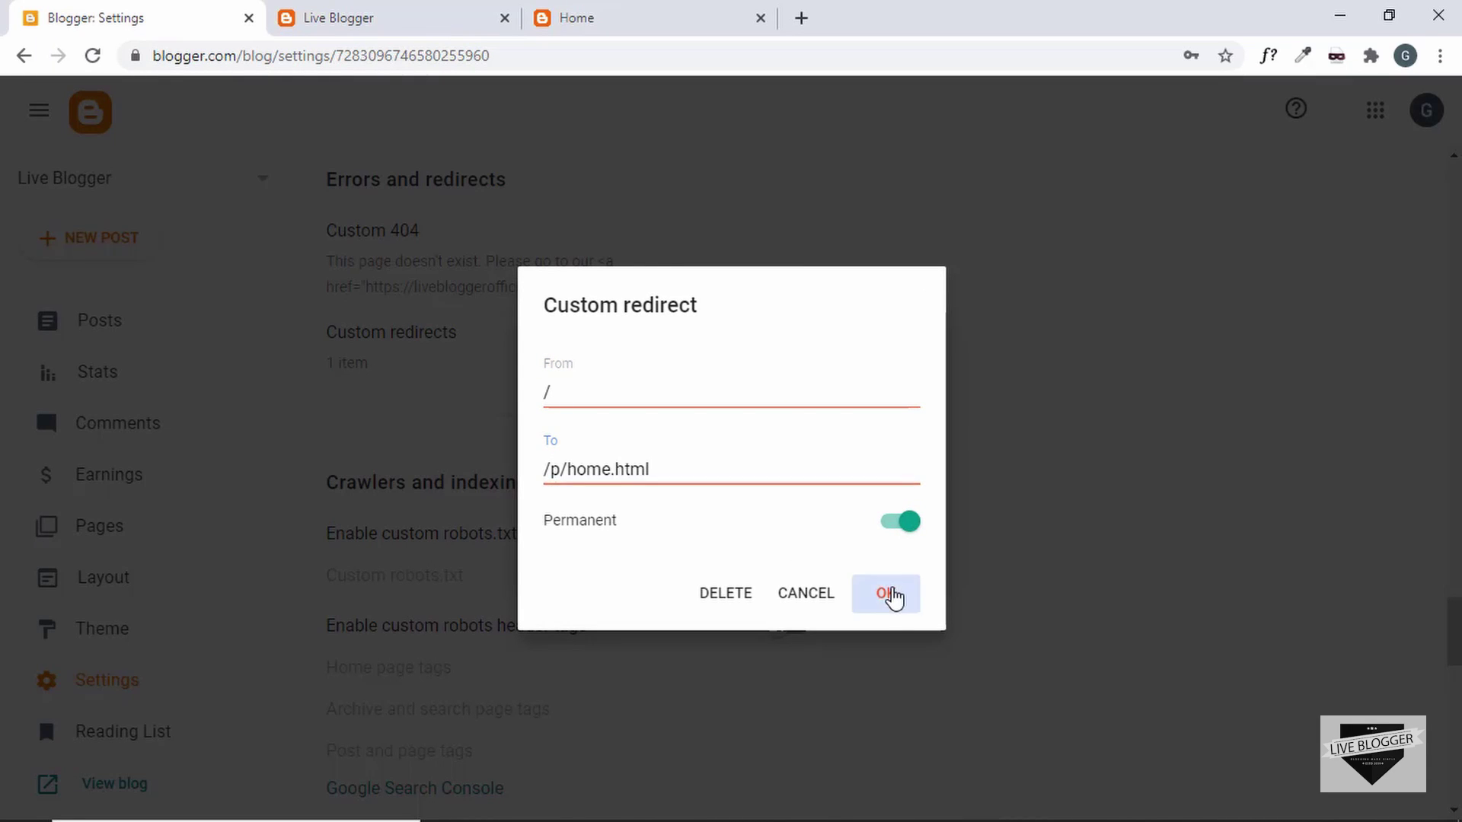
{"action": "left_click", "coordinate": [868, 553]}
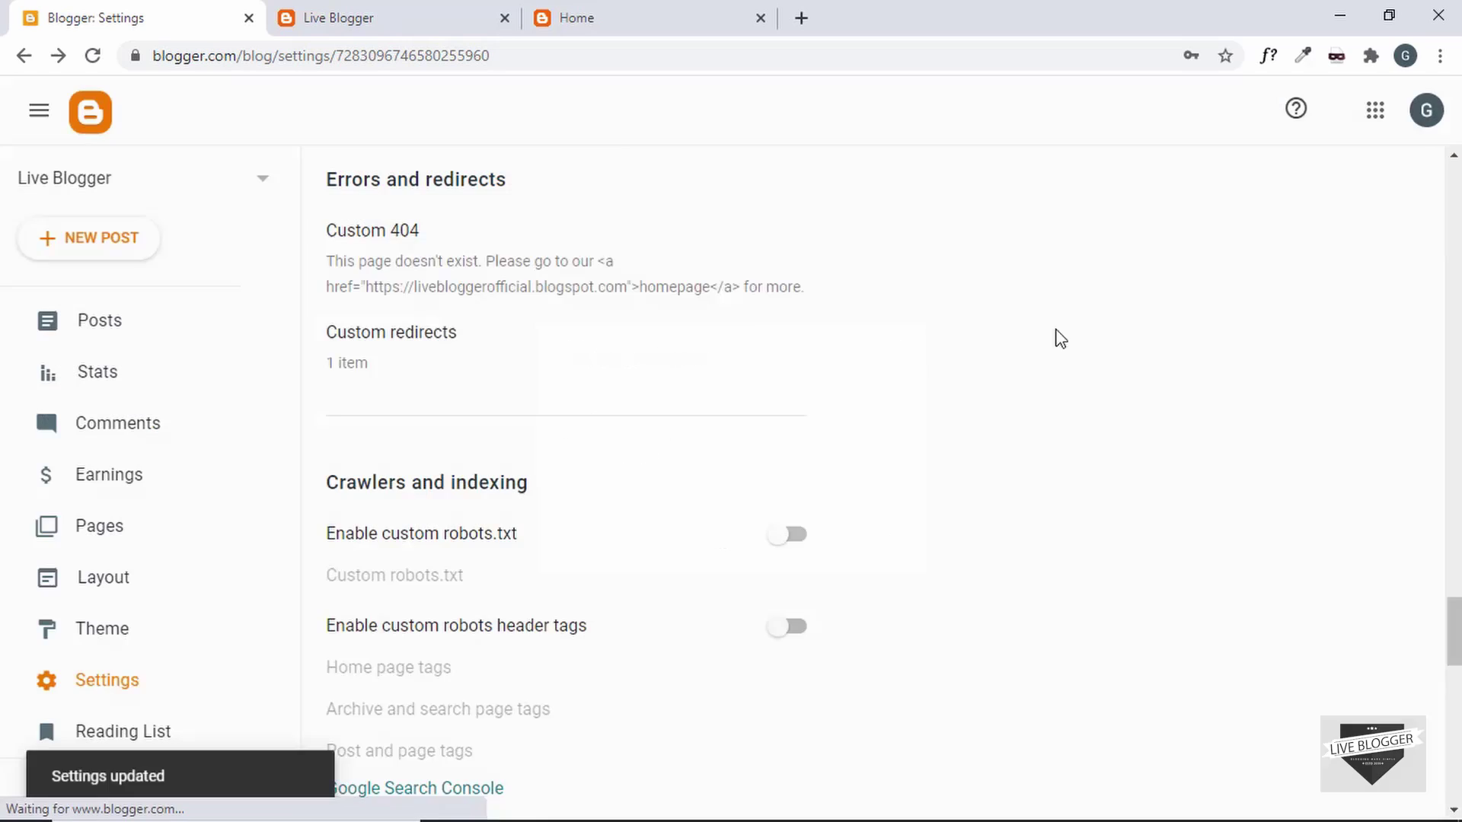
Step: Review the saved custom redirect and load livebloggerofficial.blogspot.com to test it
{"action": "left_click", "coordinate": [387, 364]}
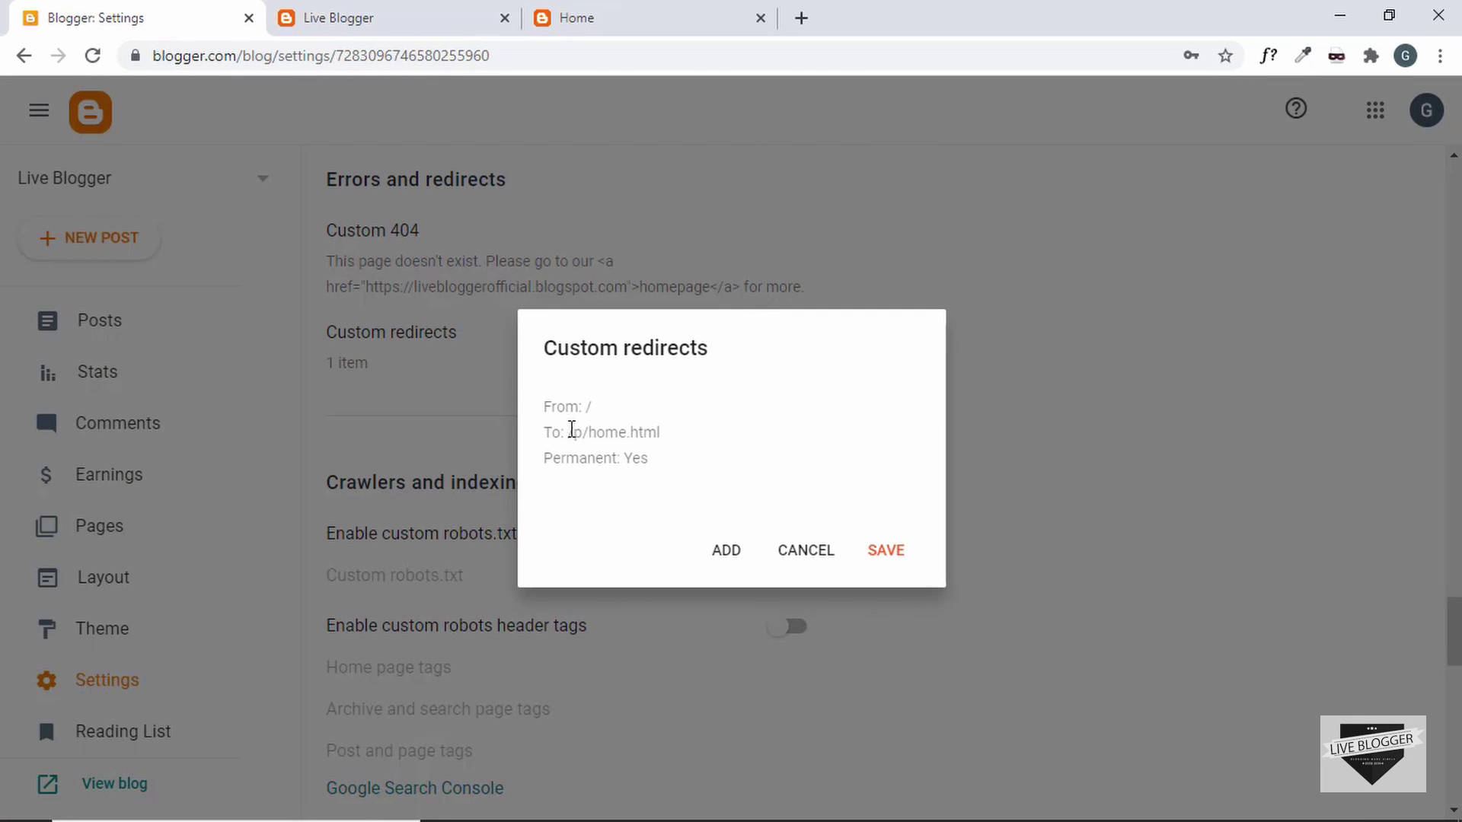
{"action": "left_click", "coordinate": [795, 550]}
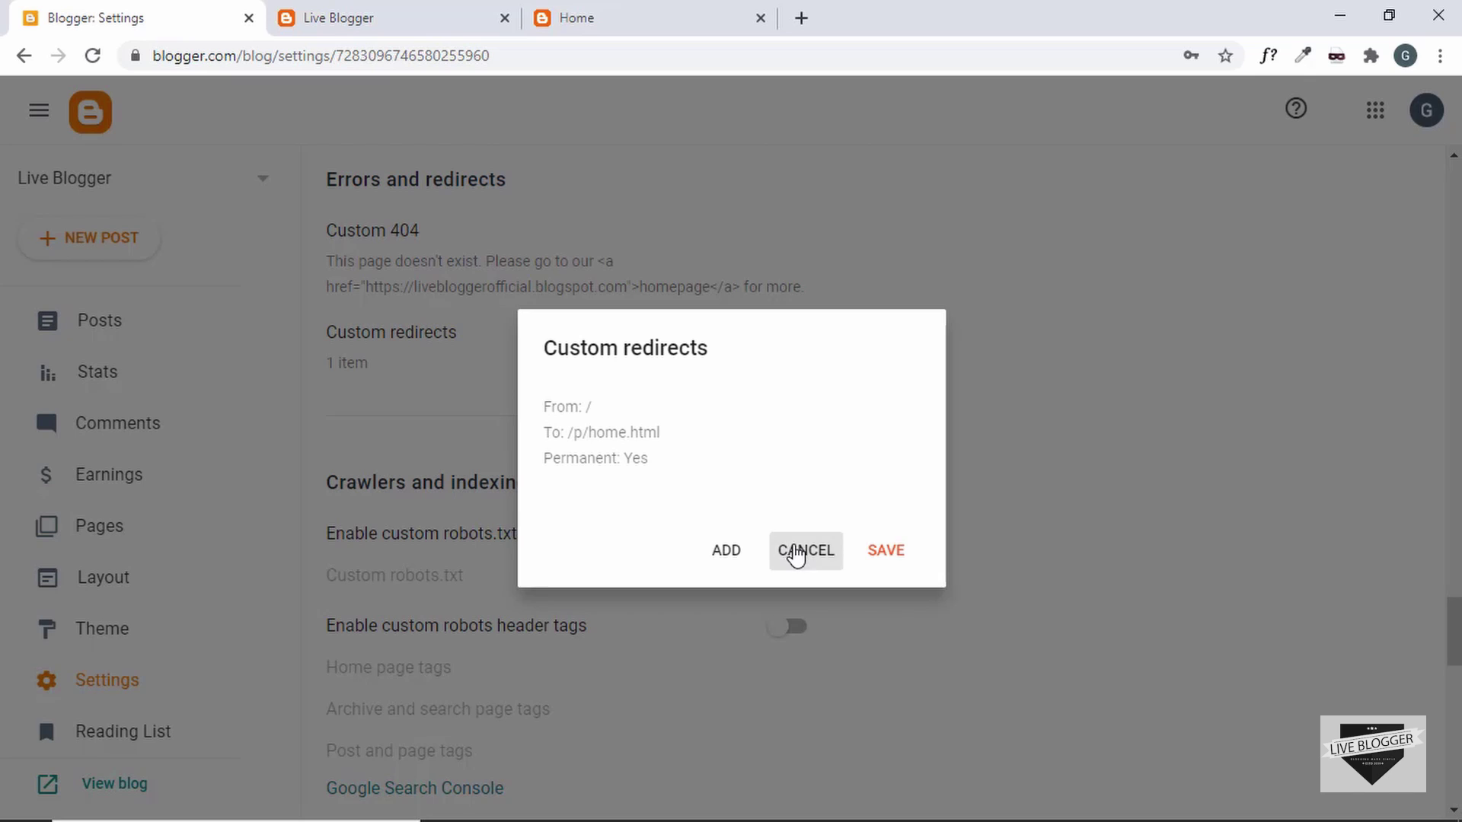
{"action": "left_click", "coordinate": [409, 15]}
{"action": "left_click", "coordinate": [418, 61]}
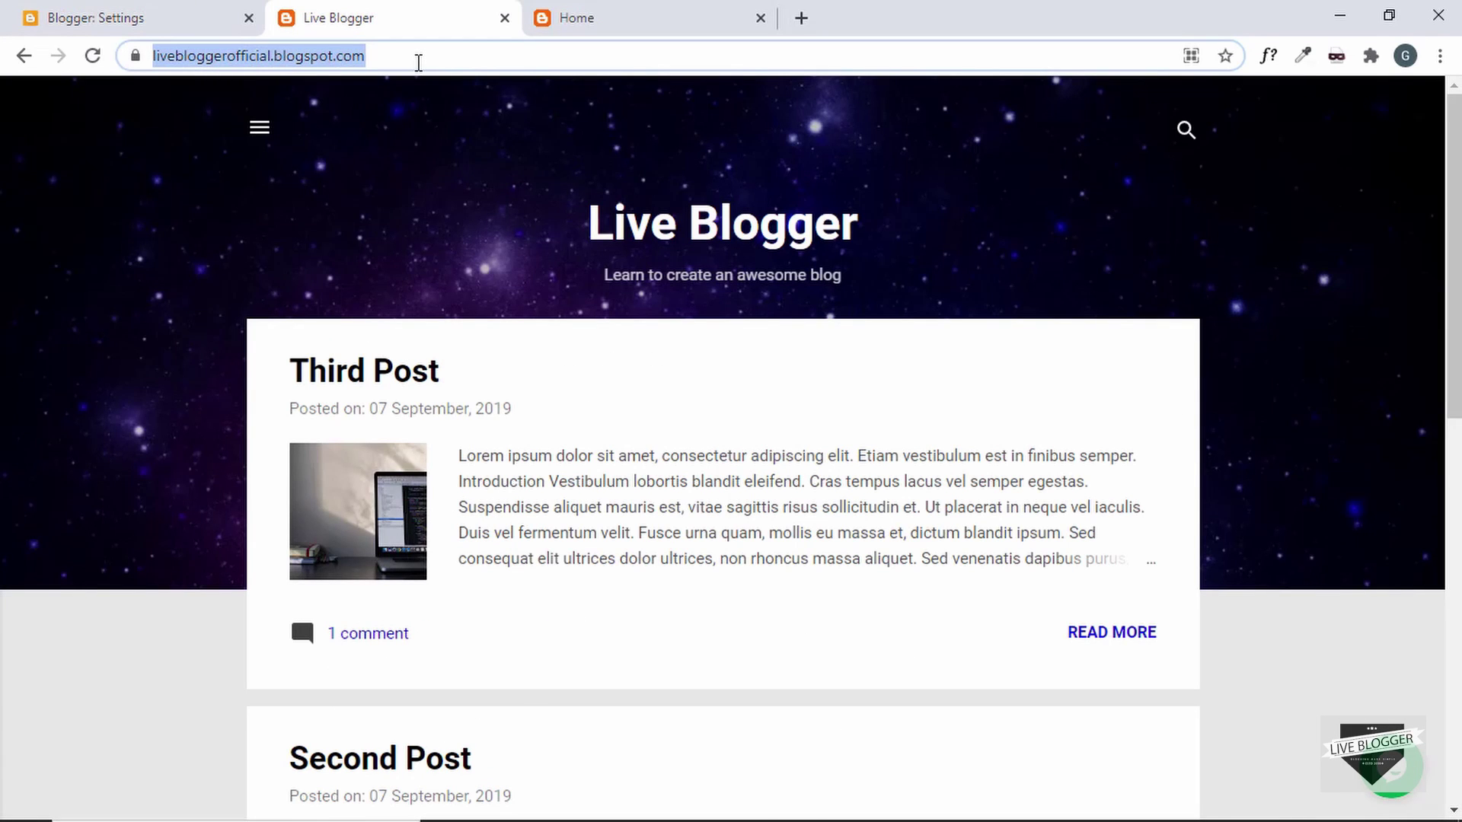
{"action": "key", "text": "Return"}
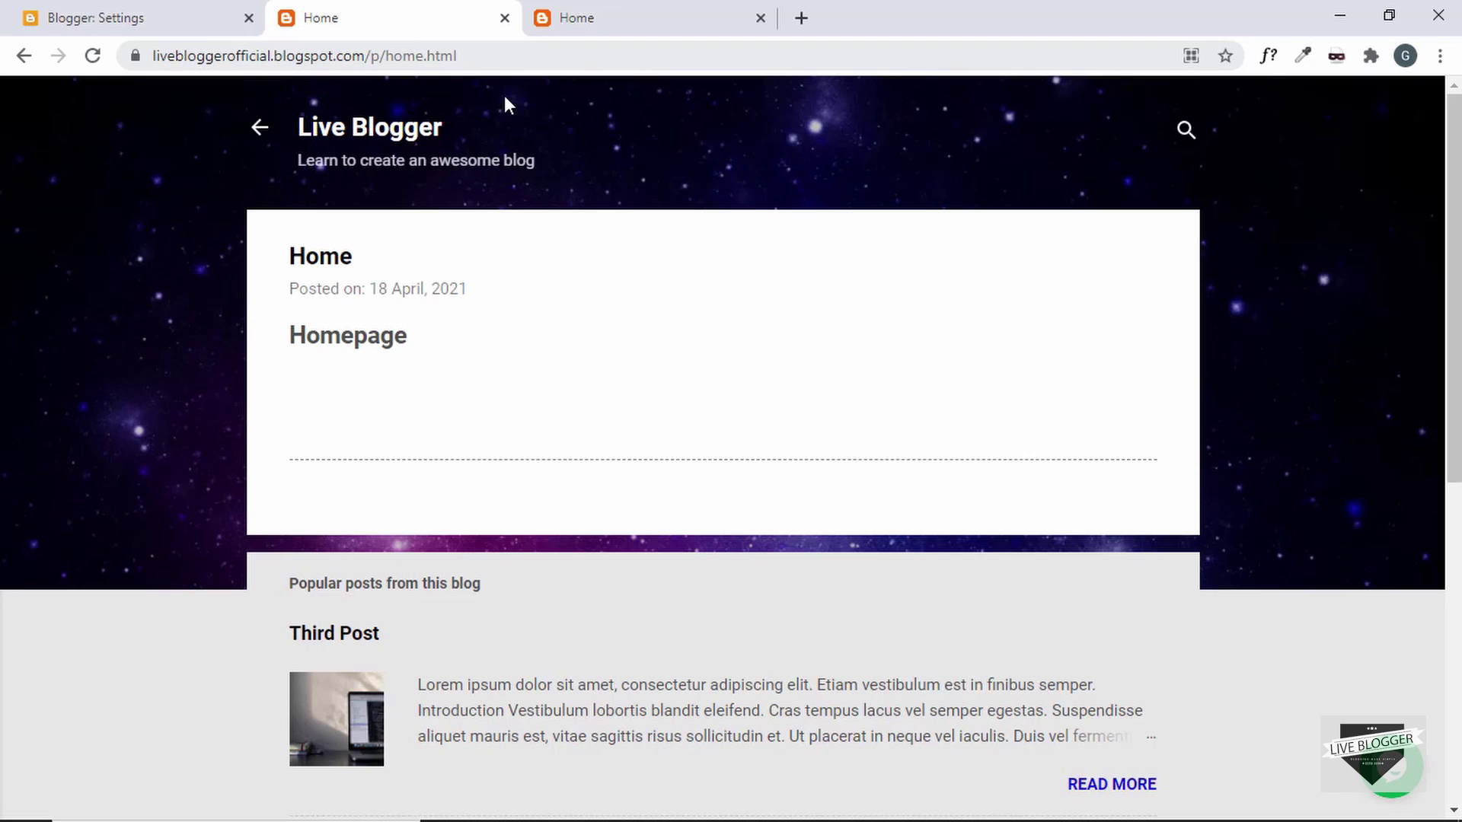
Step: Remove "p/home.html" from the page address and load the blog's root address again
{"action": "left_click", "coordinate": [371, 56]}
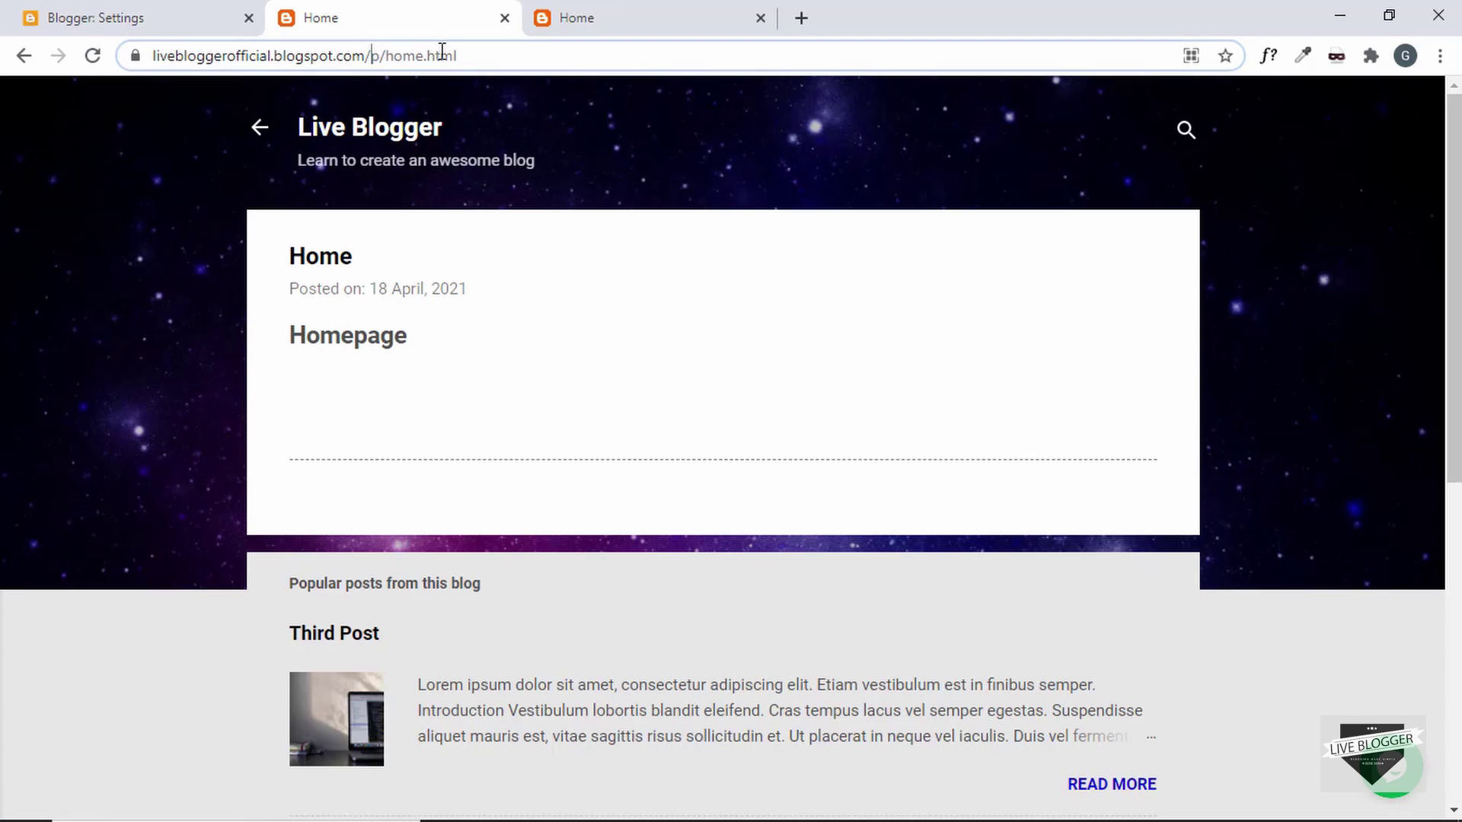
{"action": "left_click_drag", "start_coordinate": [370, 56], "coordinate": [917, 7]}
{"action": "key", "text": "BackSpace"}
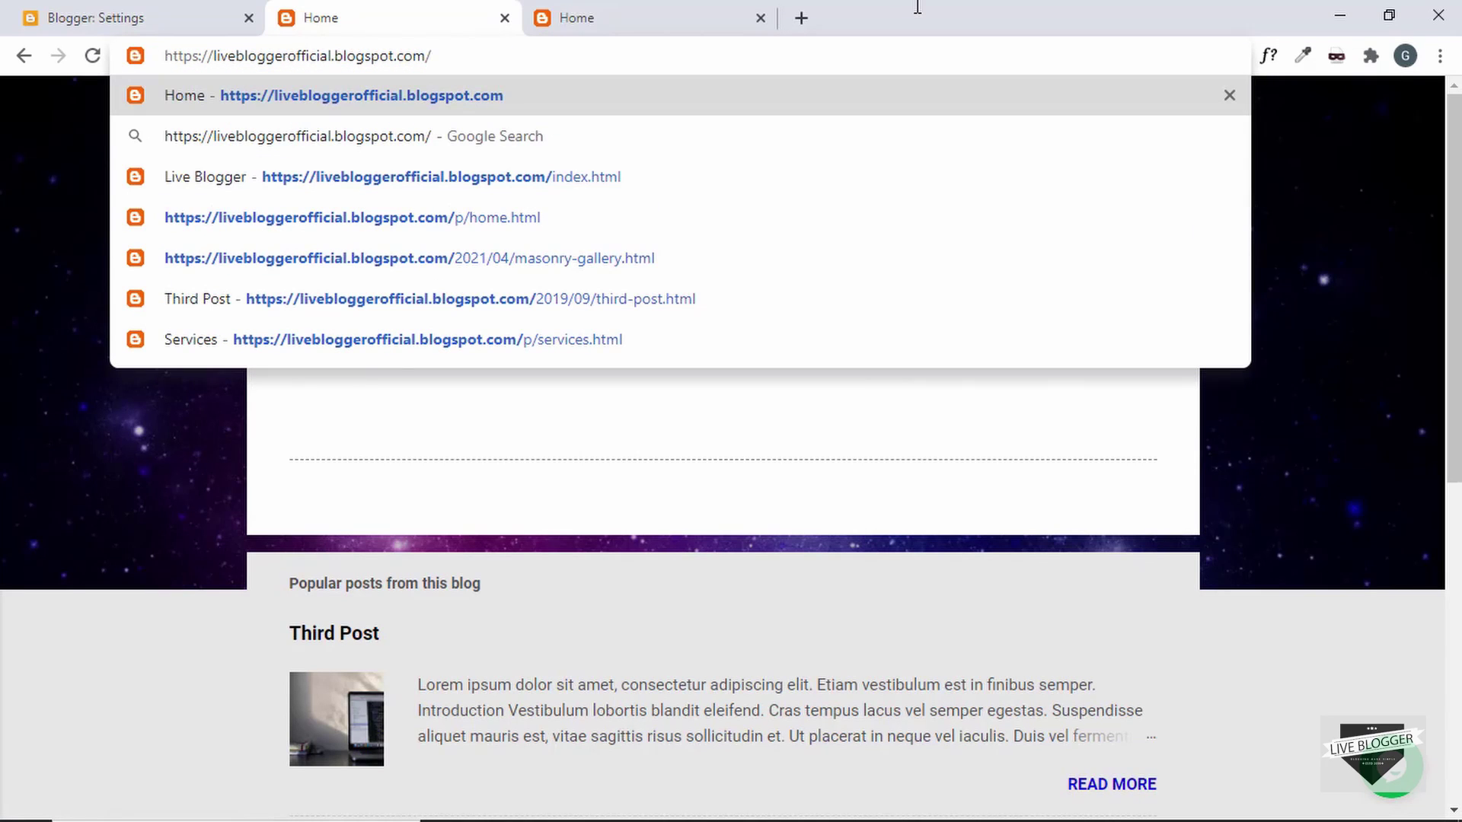
{"action": "key", "text": "Return"}
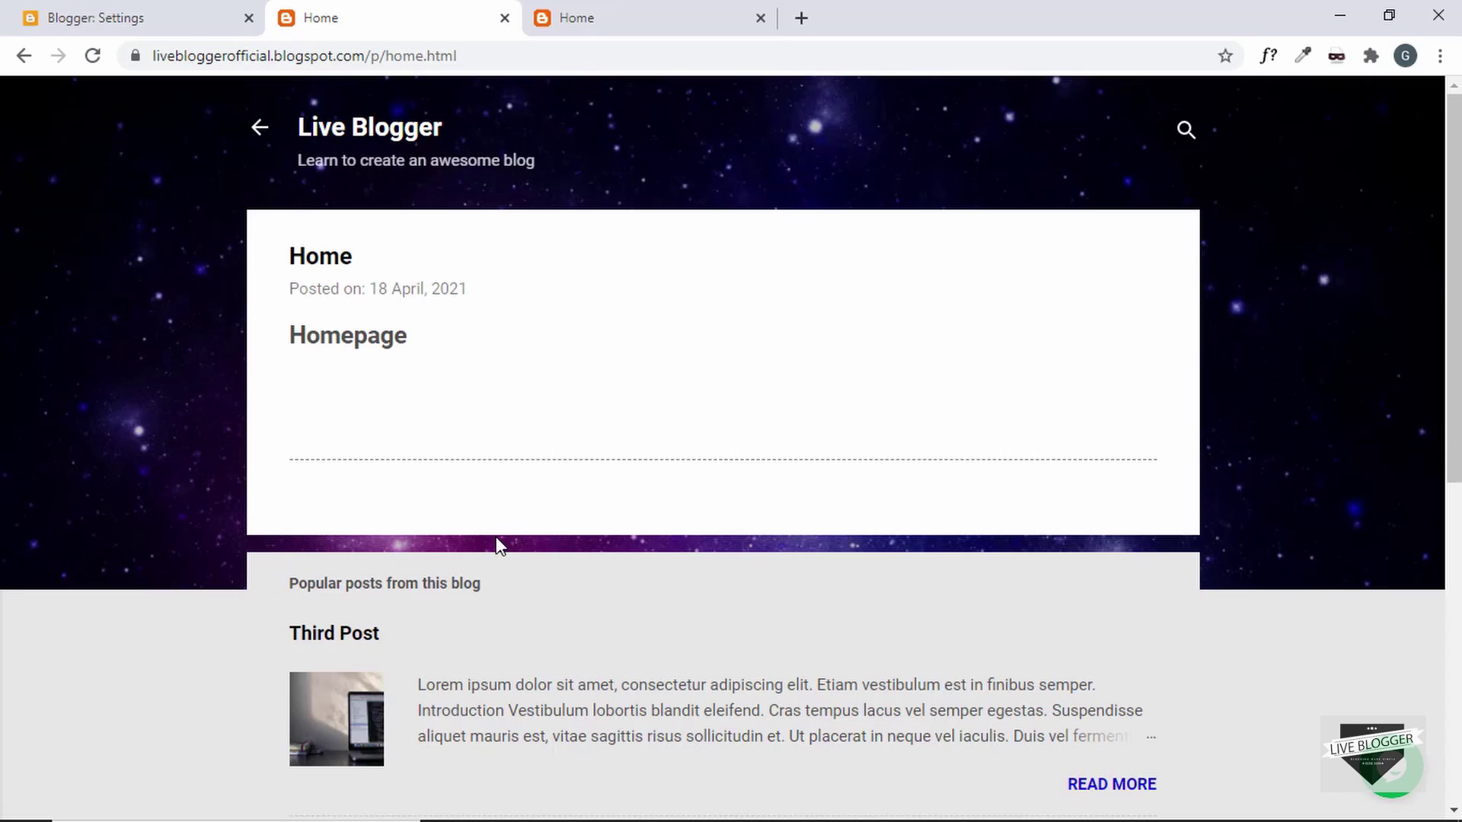
Step: Examine the popular posts heading and the title and date shown on the Home page
{"action": "left_click_drag", "start_coordinate": [475, 582], "coordinate": [291, 589]}
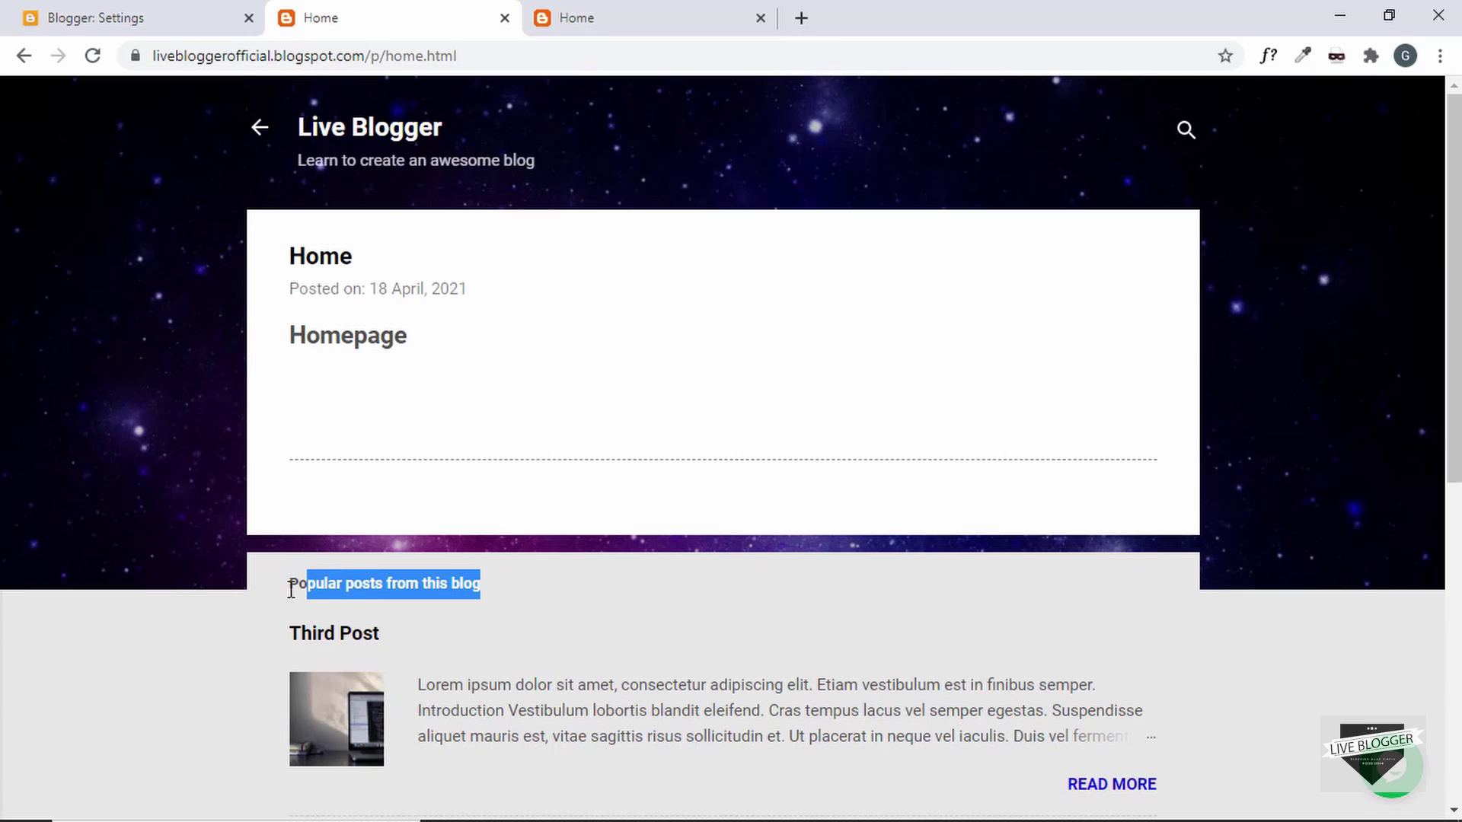
{"action": "left_click", "coordinate": [367, 593]}
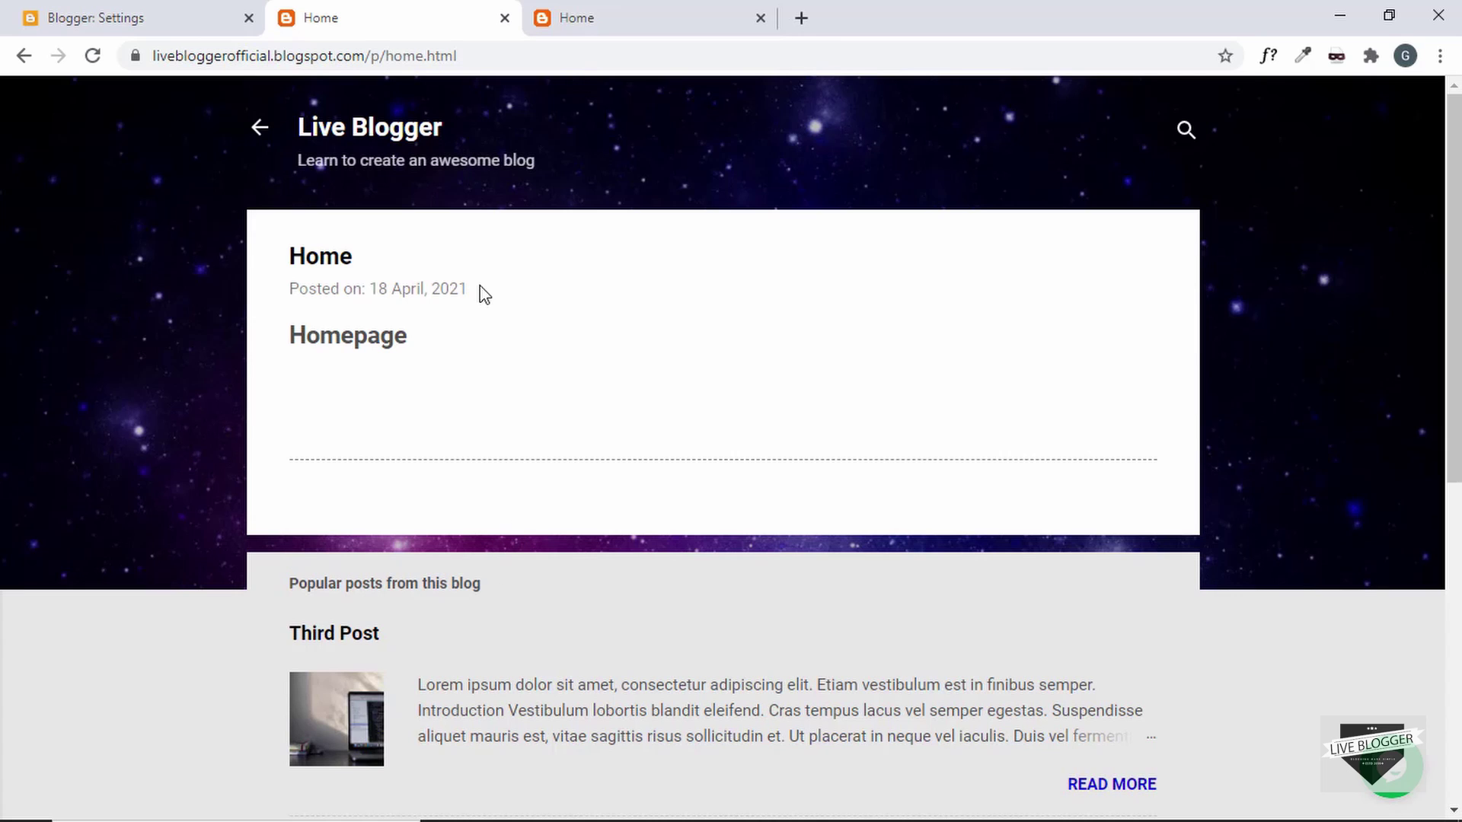
{"action": "left_click_drag", "start_coordinate": [480, 287], "coordinate": [293, 258]}
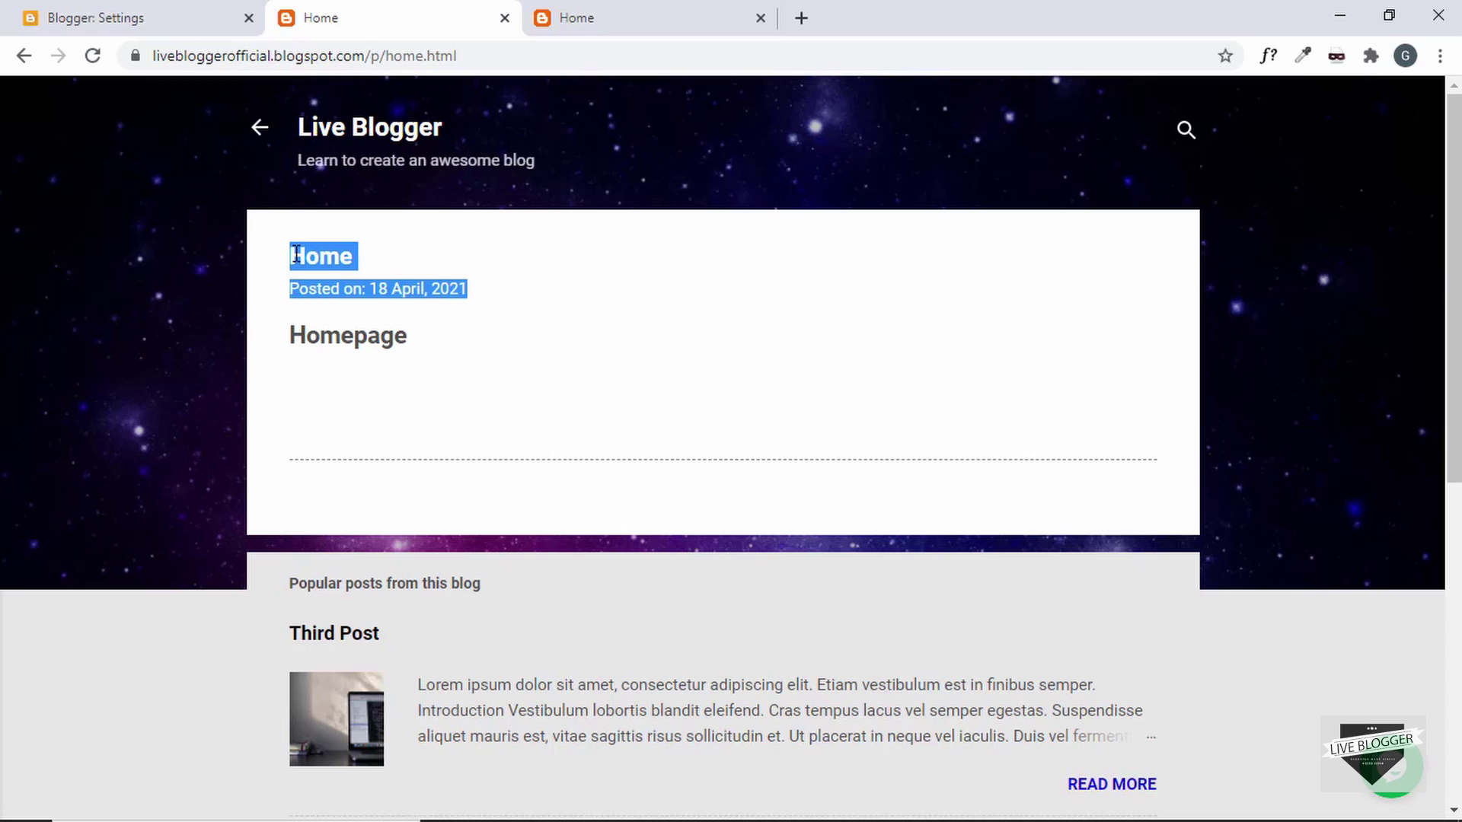
{"action": "left_click", "coordinate": [516, 297]}
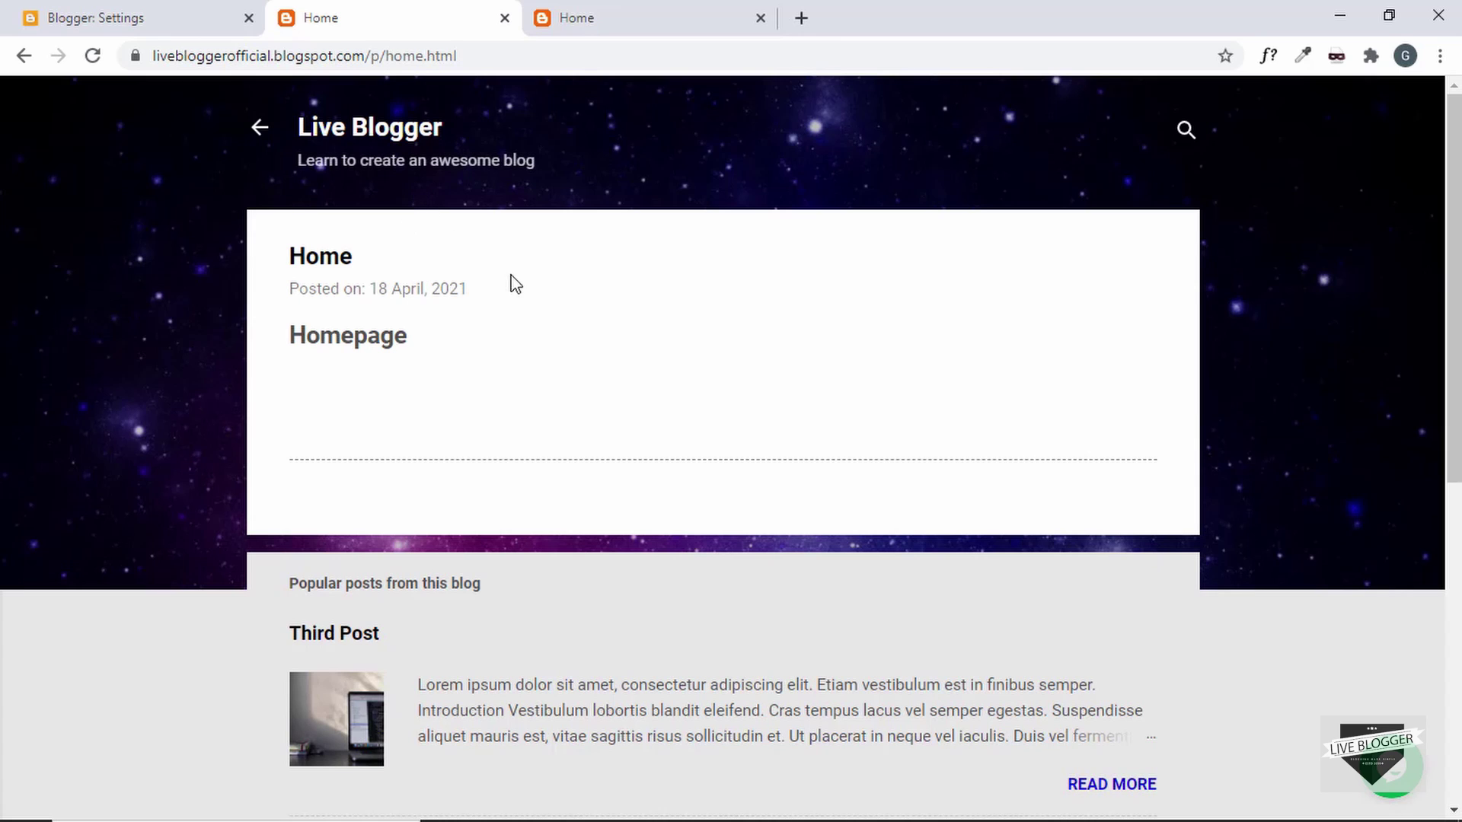
Step: Inspect the Home page's code and select its body element
{"action": "right_click", "coordinate": [693, 252]}
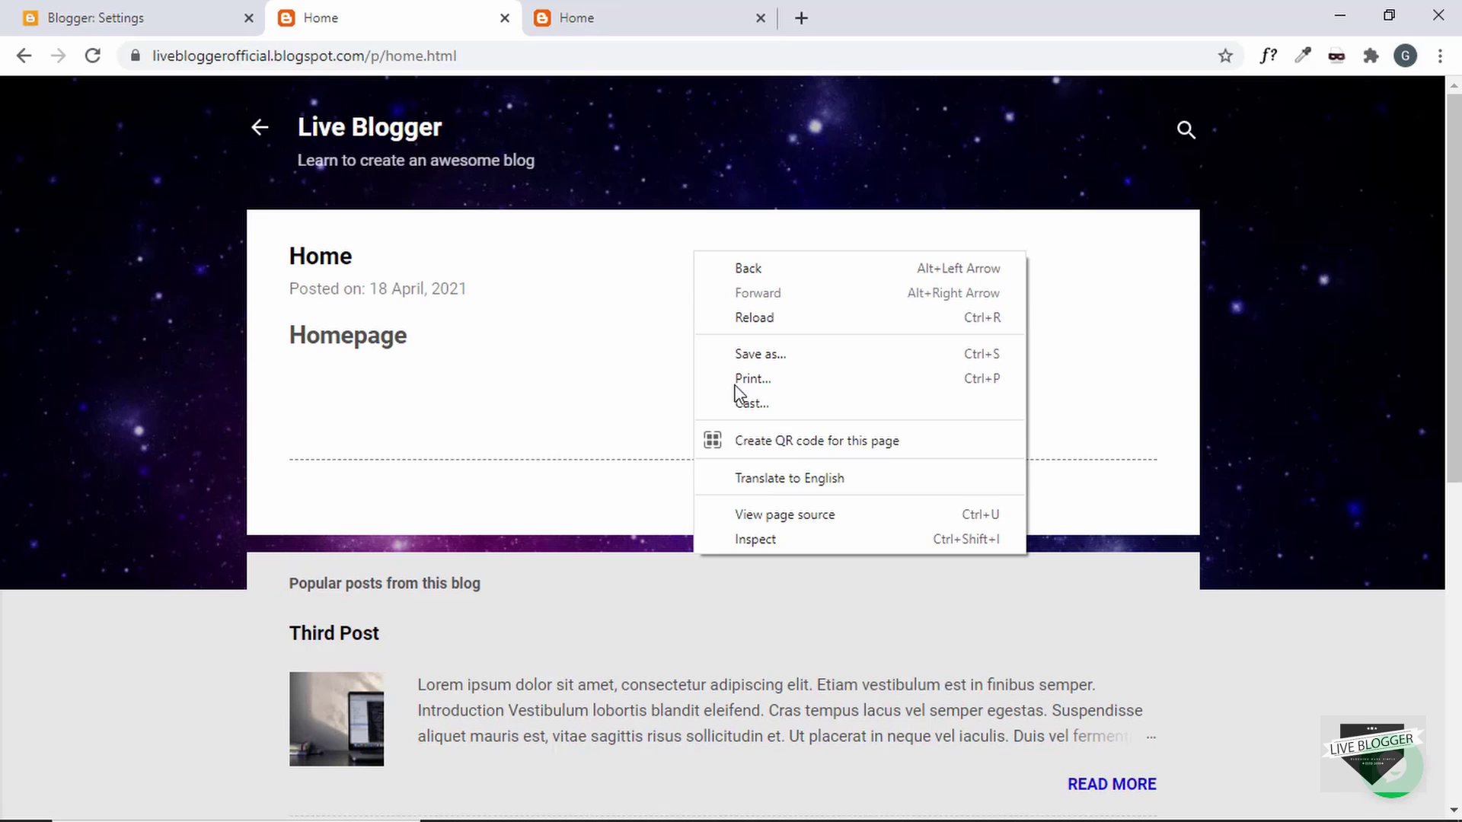
{"action": "left_click", "coordinate": [775, 536]}
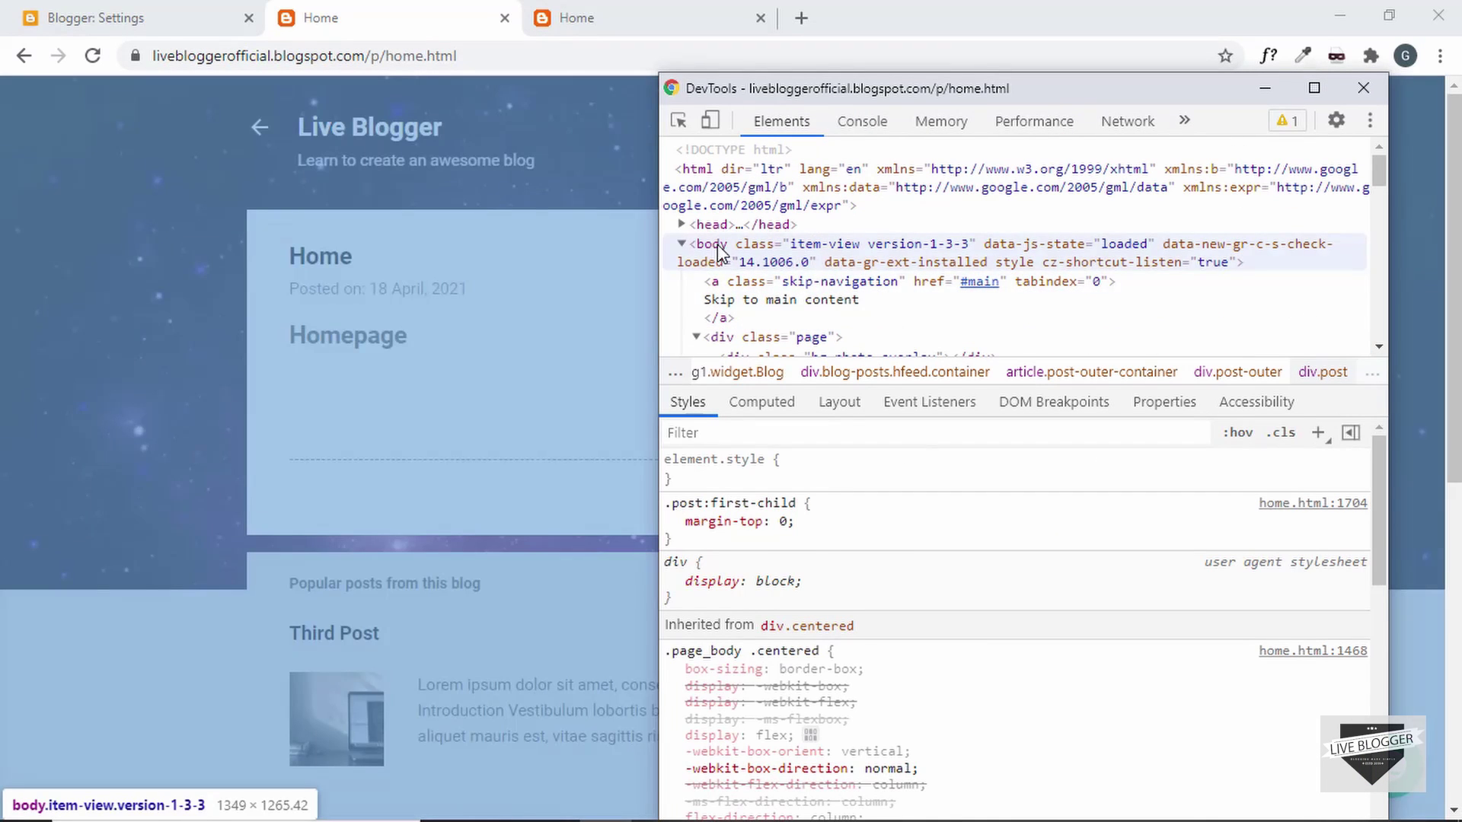
{"action": "left_click", "coordinate": [720, 253]}
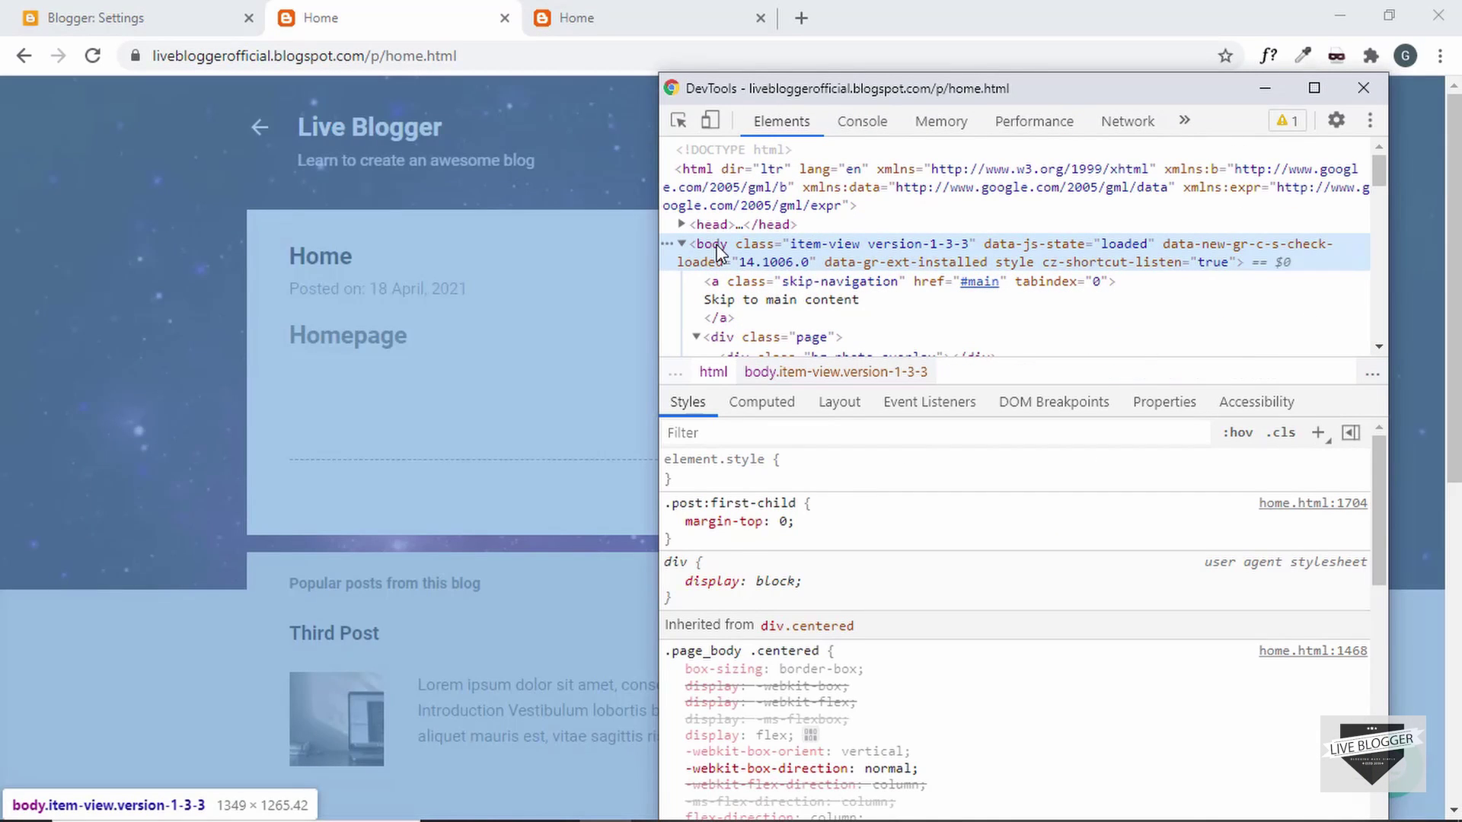
Step: Examine the class values on the Home page's body element without changing them
{"action": "double_click", "coordinate": [805, 247]}
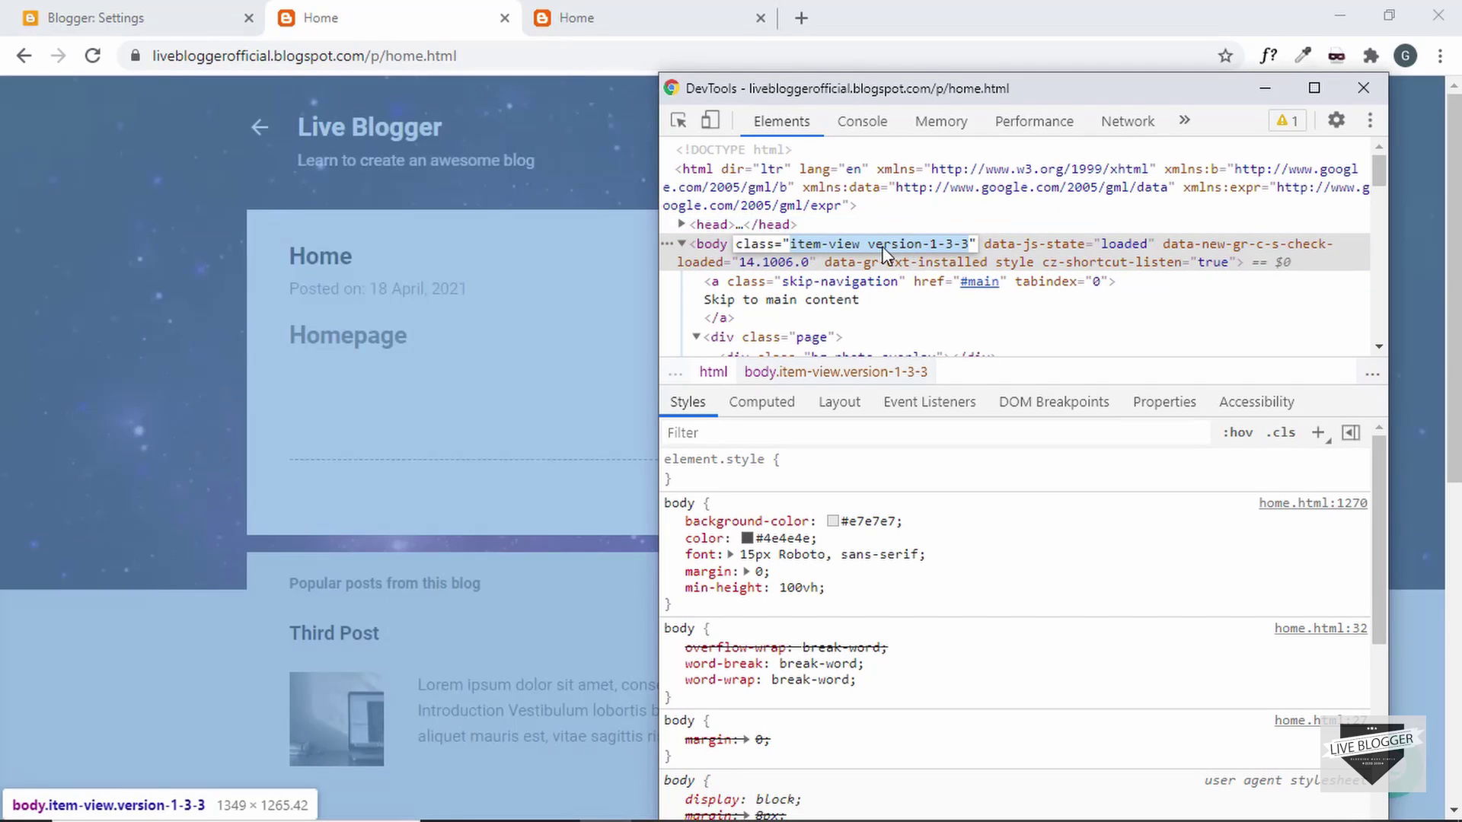
{"action": "left_click", "coordinate": [883, 251]}
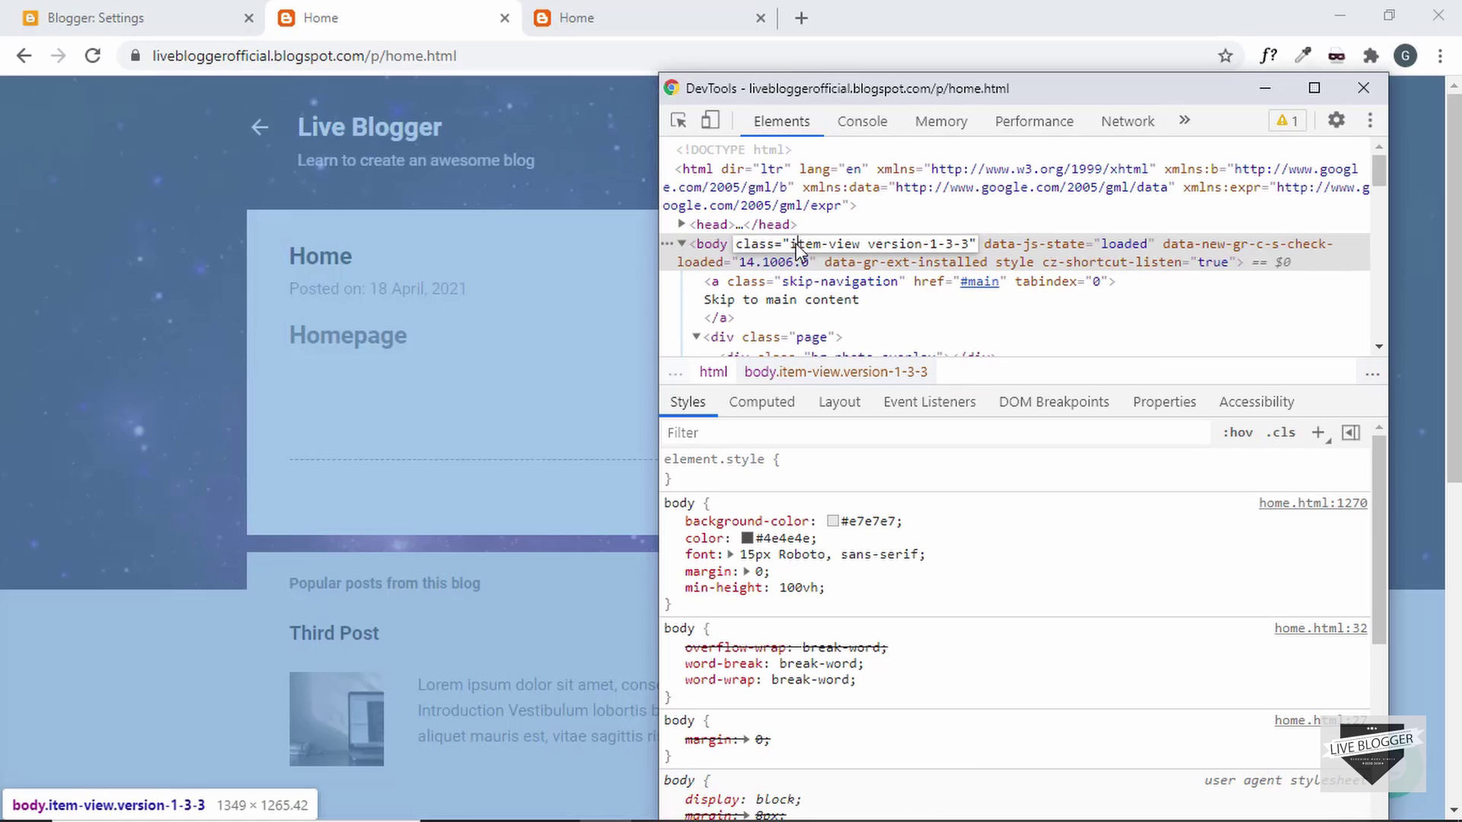
{"action": "left_click_drag", "start_coordinate": [797, 249], "coordinate": [935, 248]}
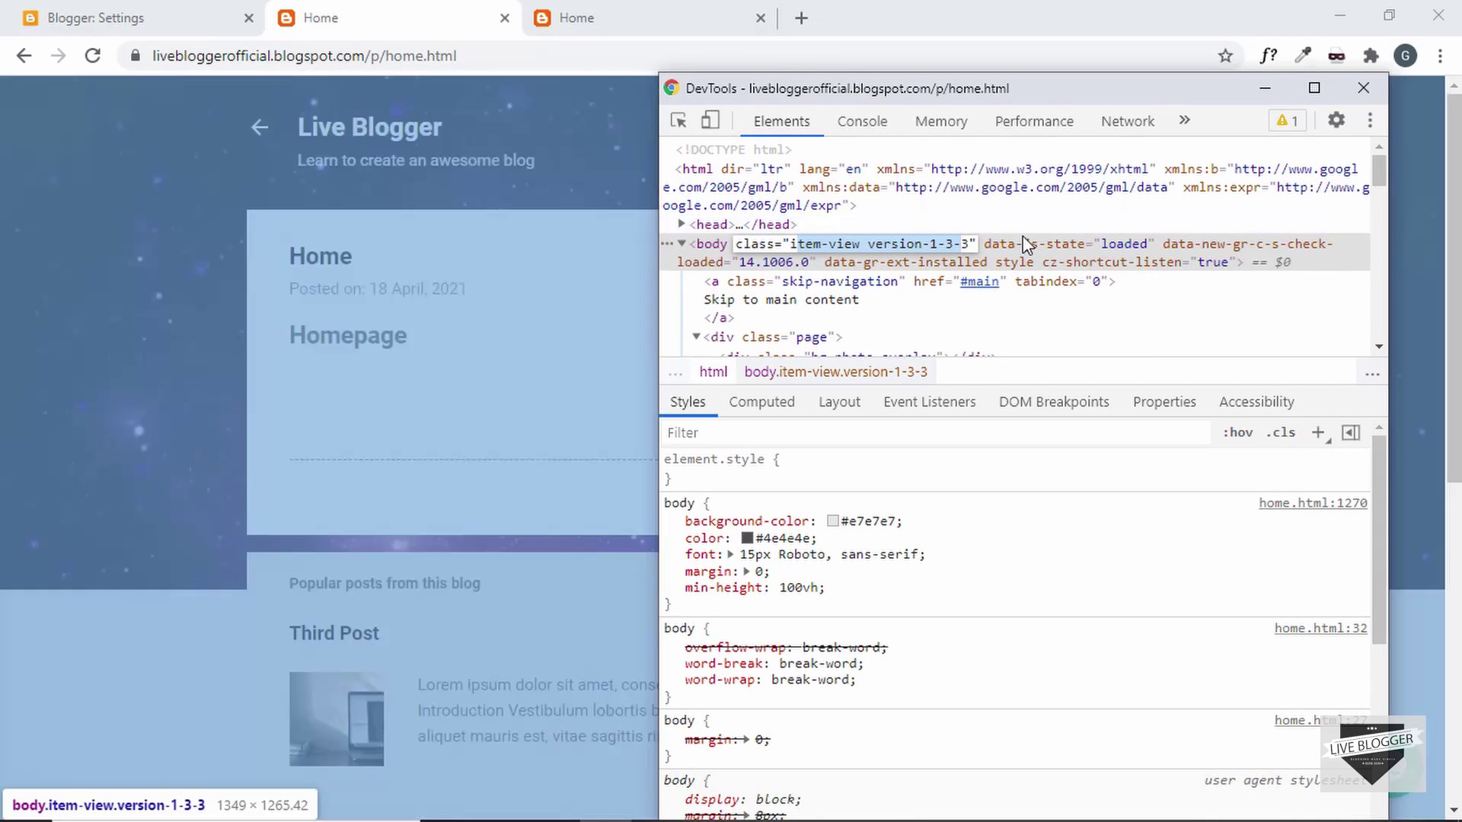
{"action": "left_click", "coordinate": [1025, 245]}
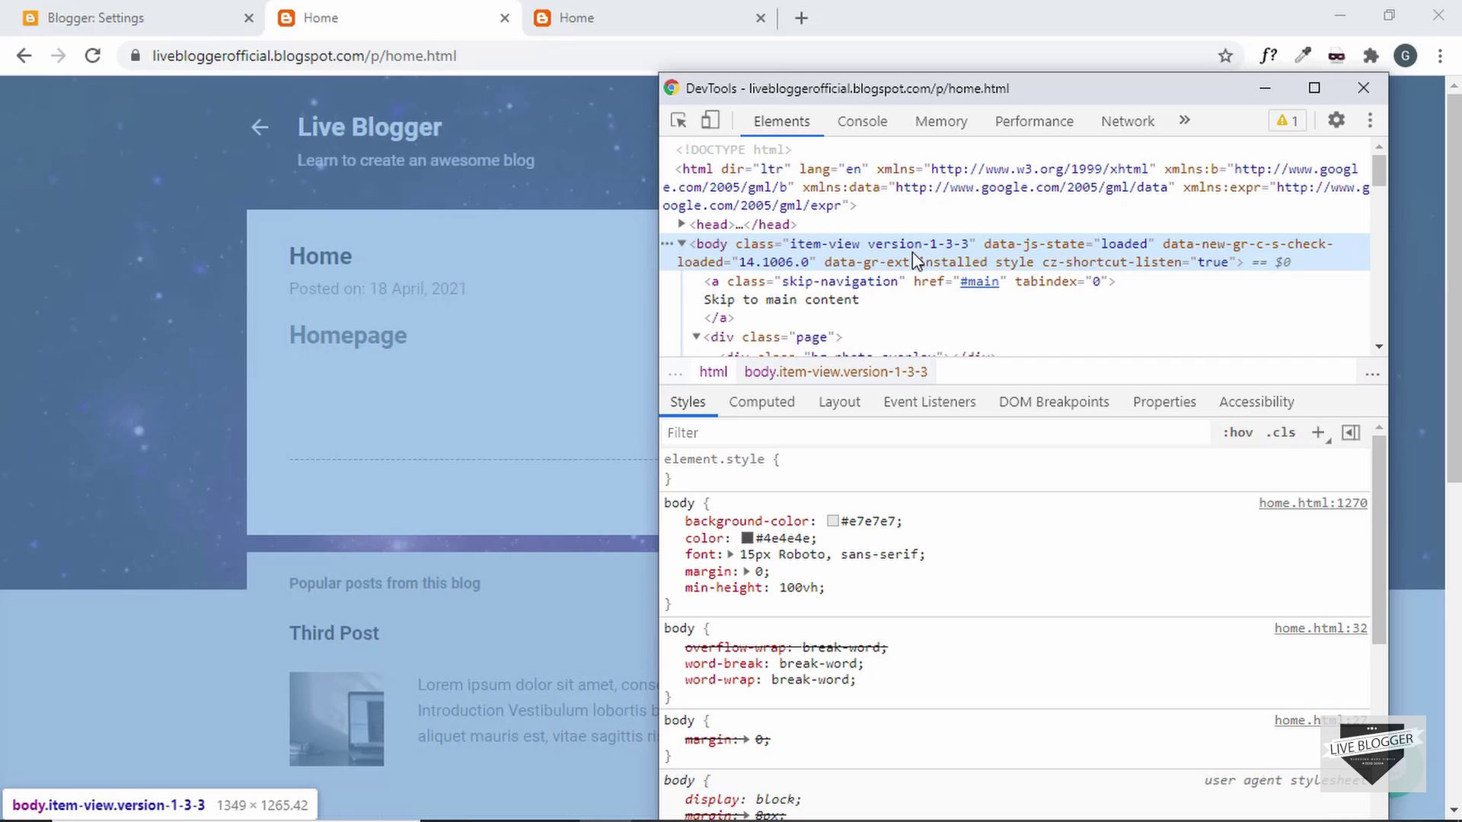
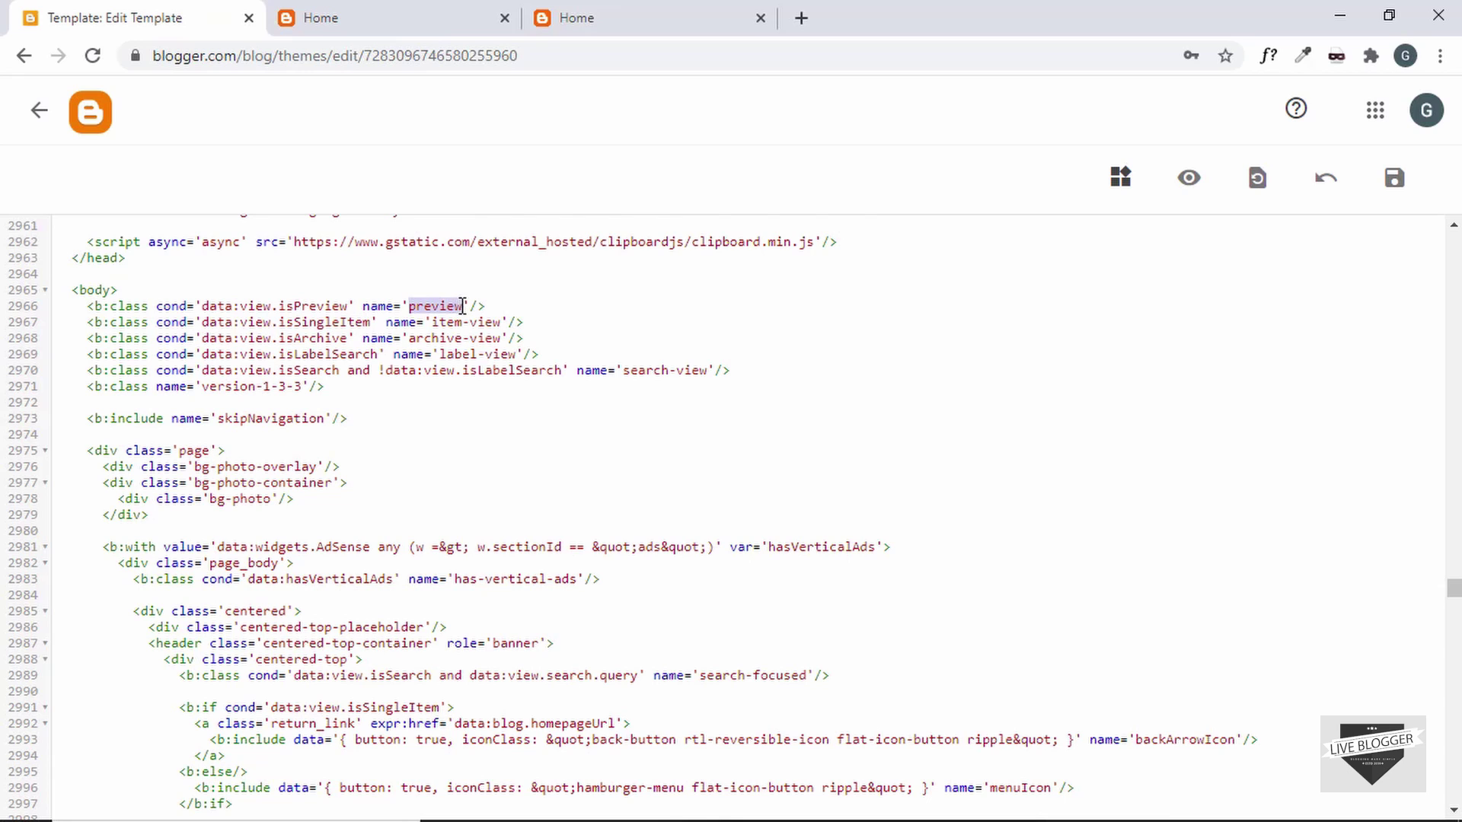
Step: Add a self-closing b:class tag with an empty cond attribute below the version-1-3-3 class line in the theme's body code
{"action": "left_click", "coordinate": [420, 305]}
{"action": "key", "text": "Return"}
{"action": "key", "text": "Return"}
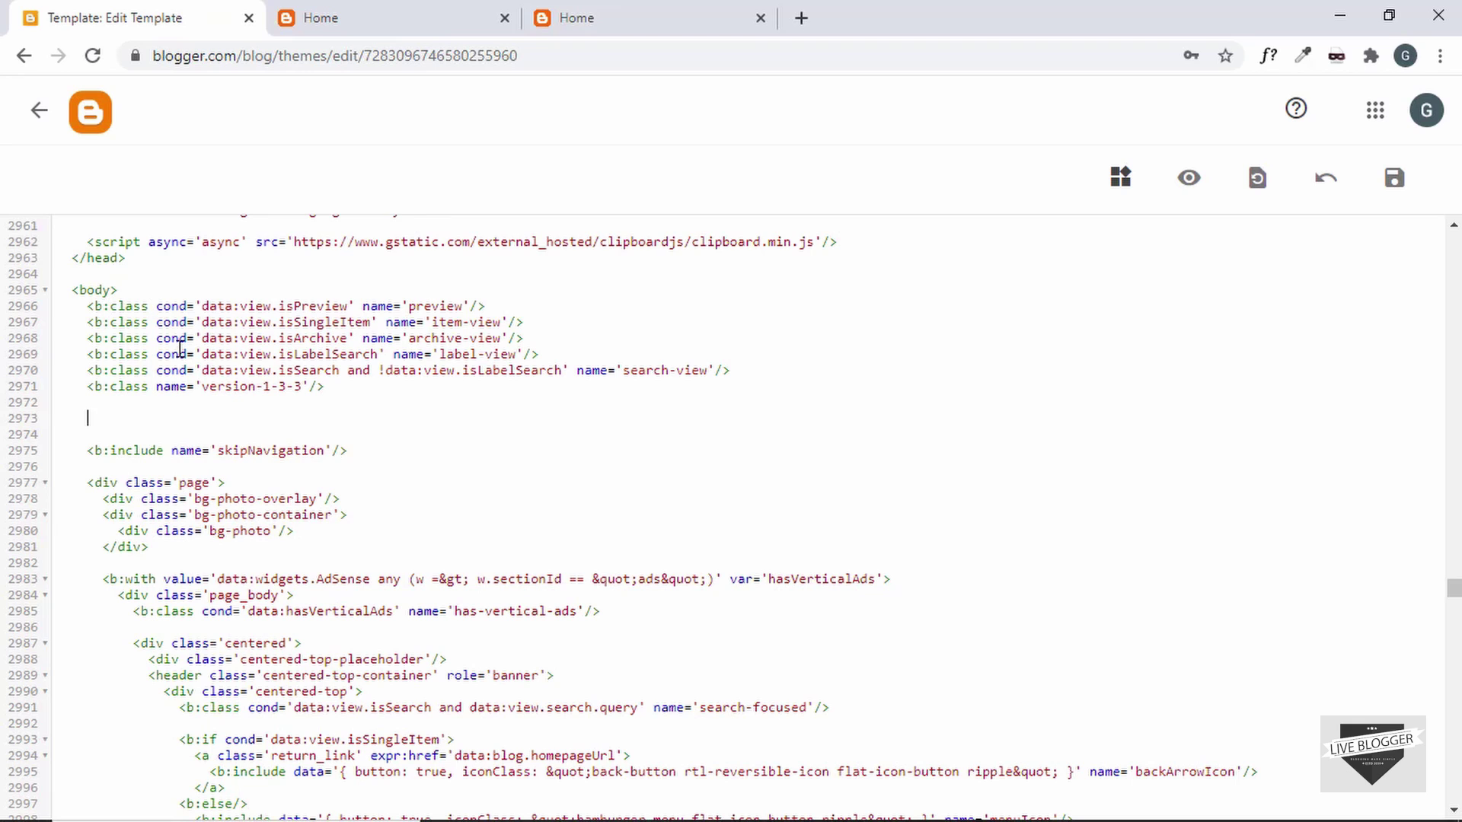
{"action": "type", "text": "<b:clas"}
{"action": "type", "text": "s cond='"}
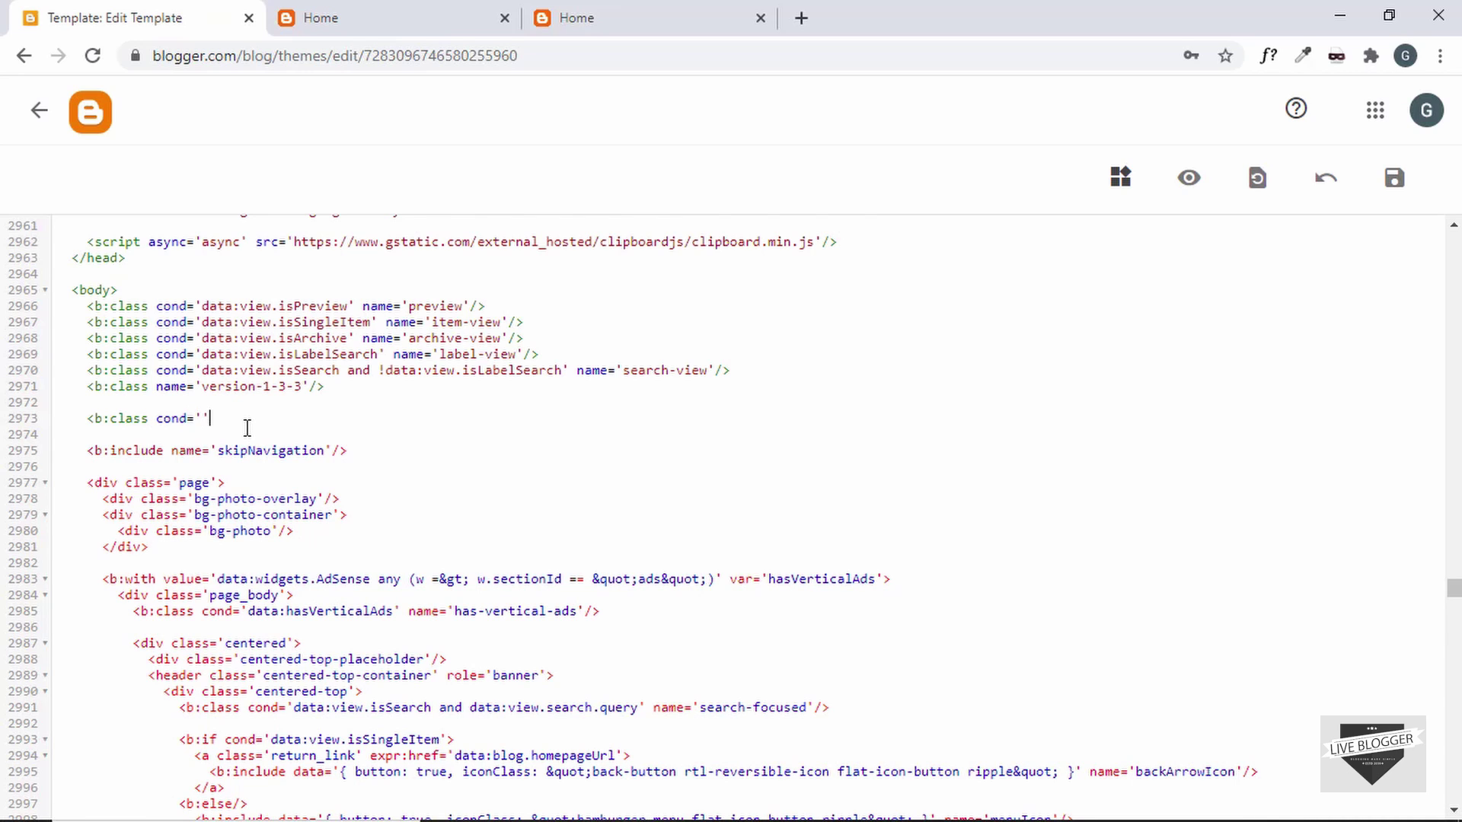
{"action": "type", "text": "'"}
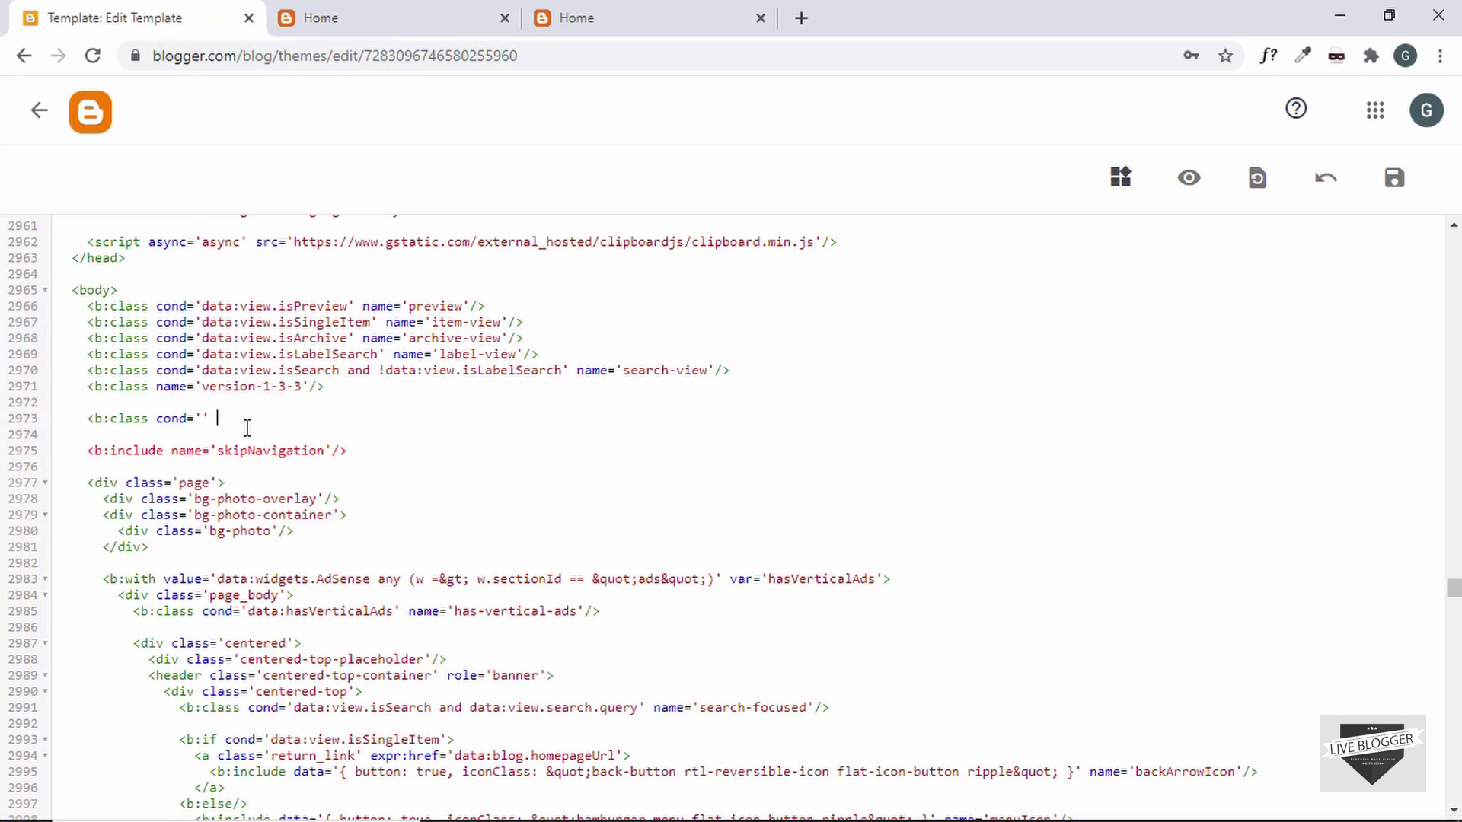
Step: Check the Home page's address and enter "data:blog.url ==" in the new b:class tag's condition
{"action": "left_click", "coordinate": [414, 14]}
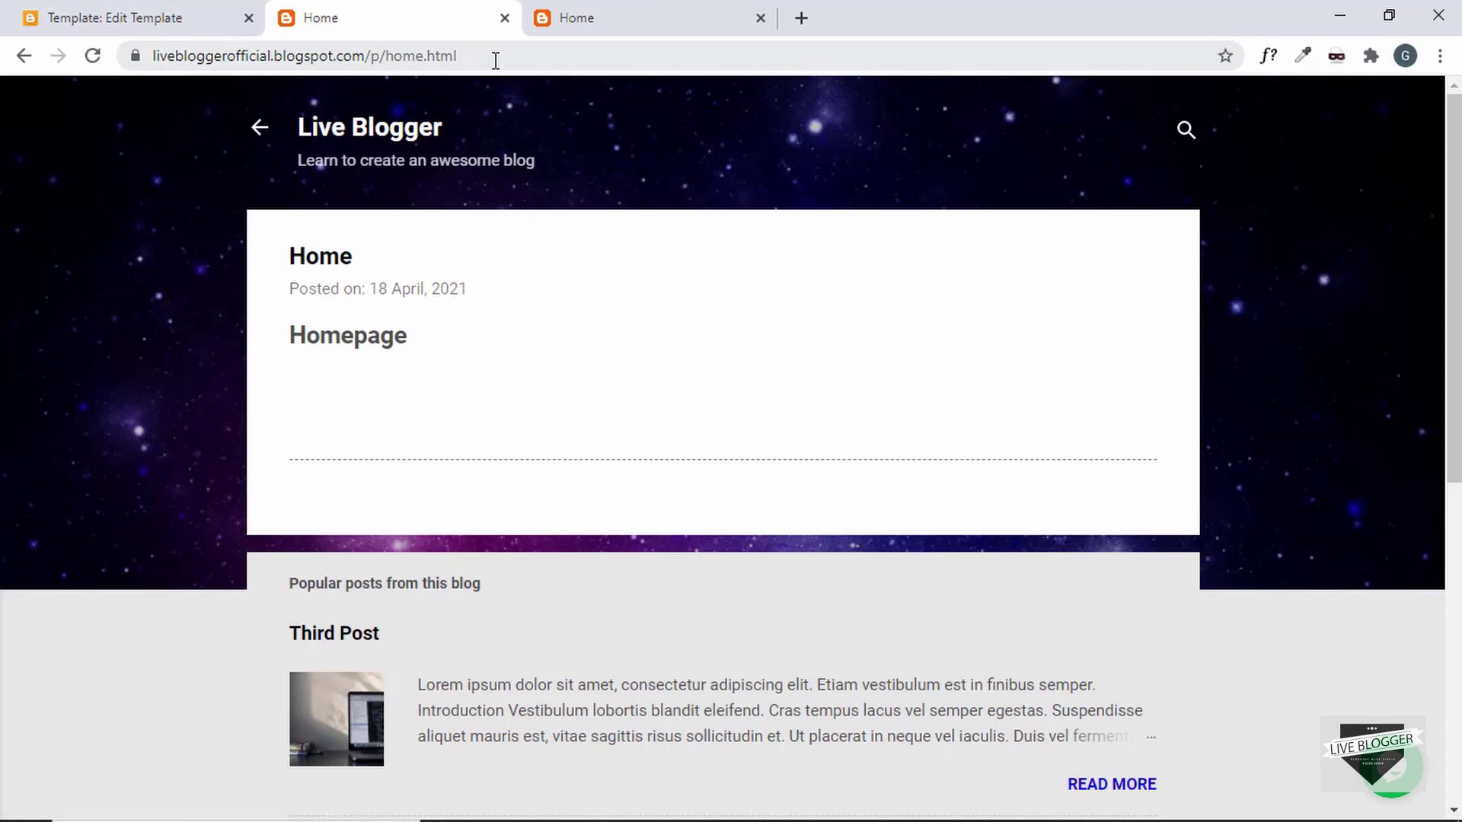
{"action": "left_click_drag", "start_coordinate": [495, 60], "coordinate": [394, 67]}
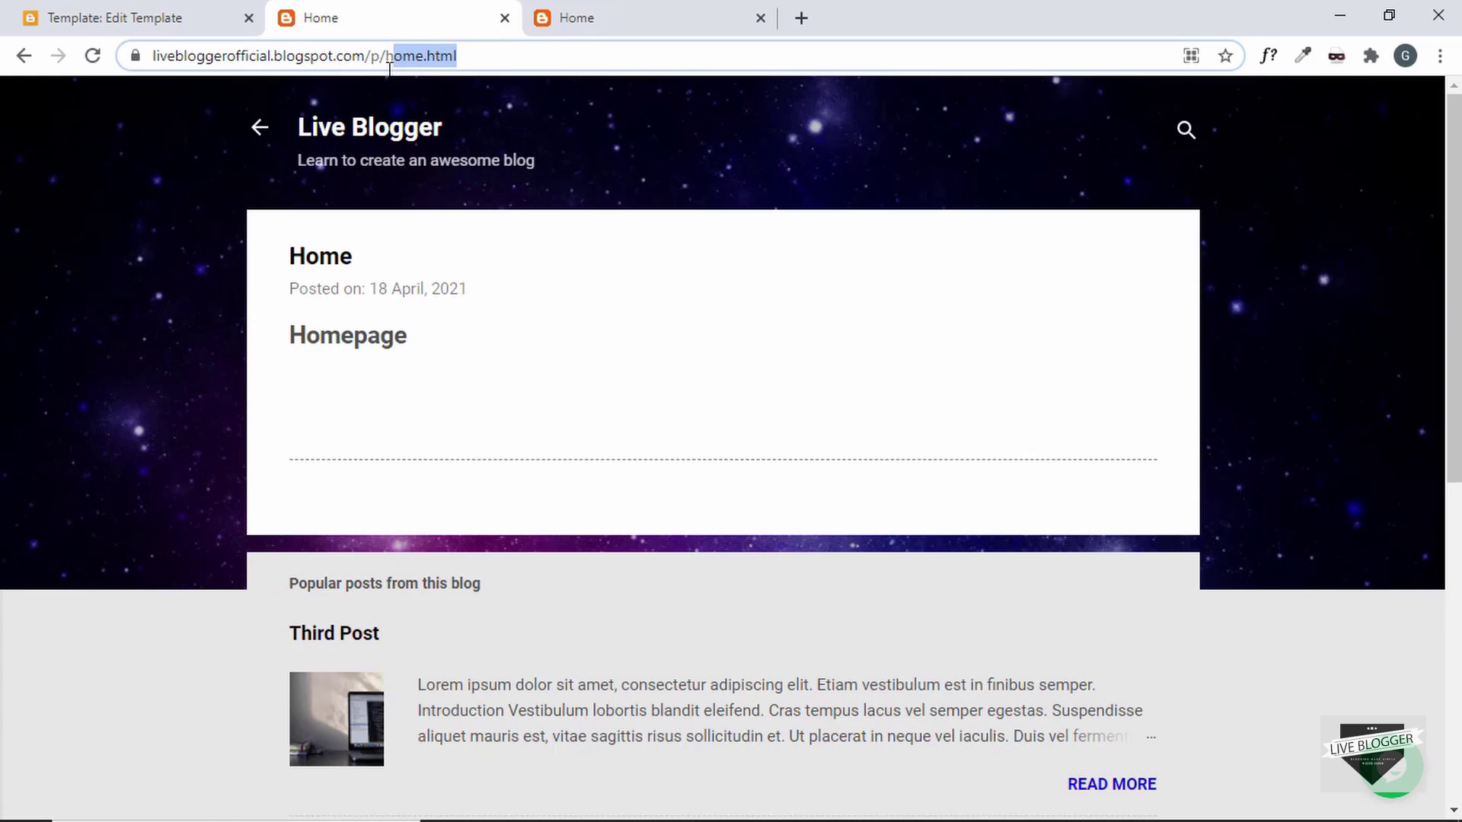
{"action": "key", "text": "ctrl+Page_Up"}
{"action": "type", "text": "data:blog"}
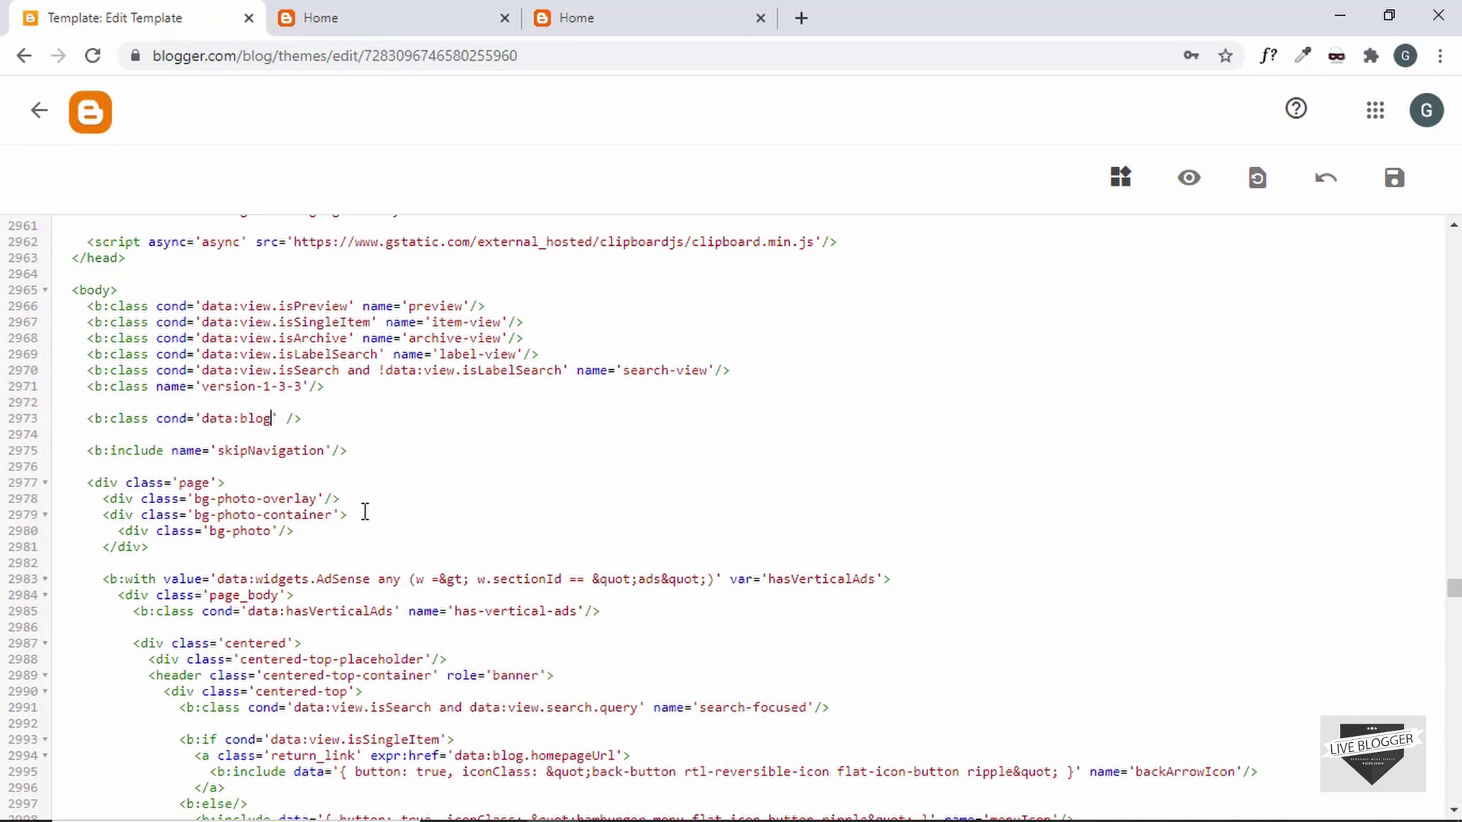
{"action": "type", "text": ".url"}
{"action": "scroll", "coordinate": [365, 511], "scroll_direction": "down", "scroll_amount": 1}
{"action": "type", "text": "=="}
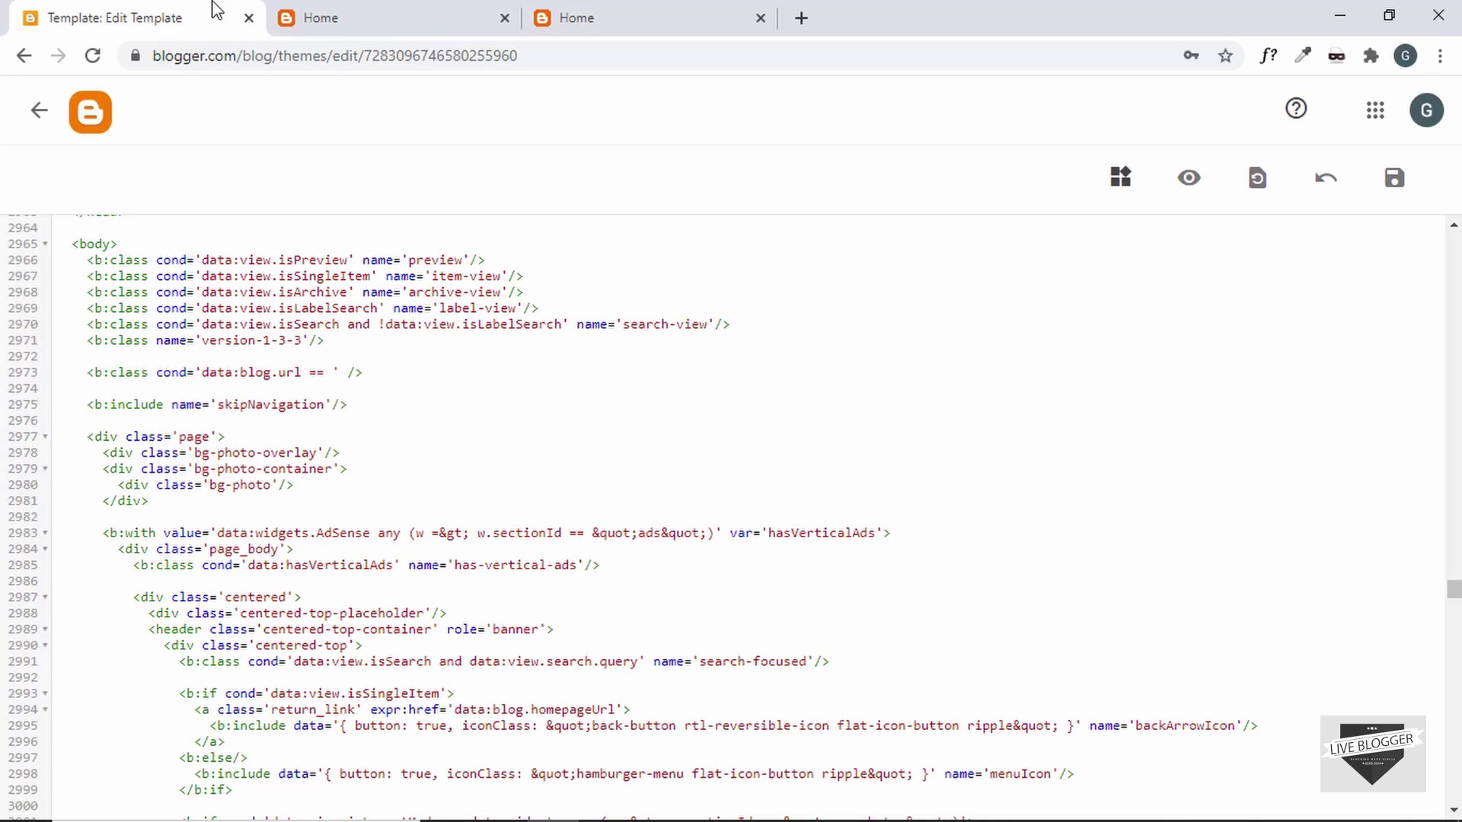
Step: Copy the Home page's full address and insert it in double quotes after "data:blog.url ==" in the condition
{"action": "left_click", "coordinate": [308, 17]}
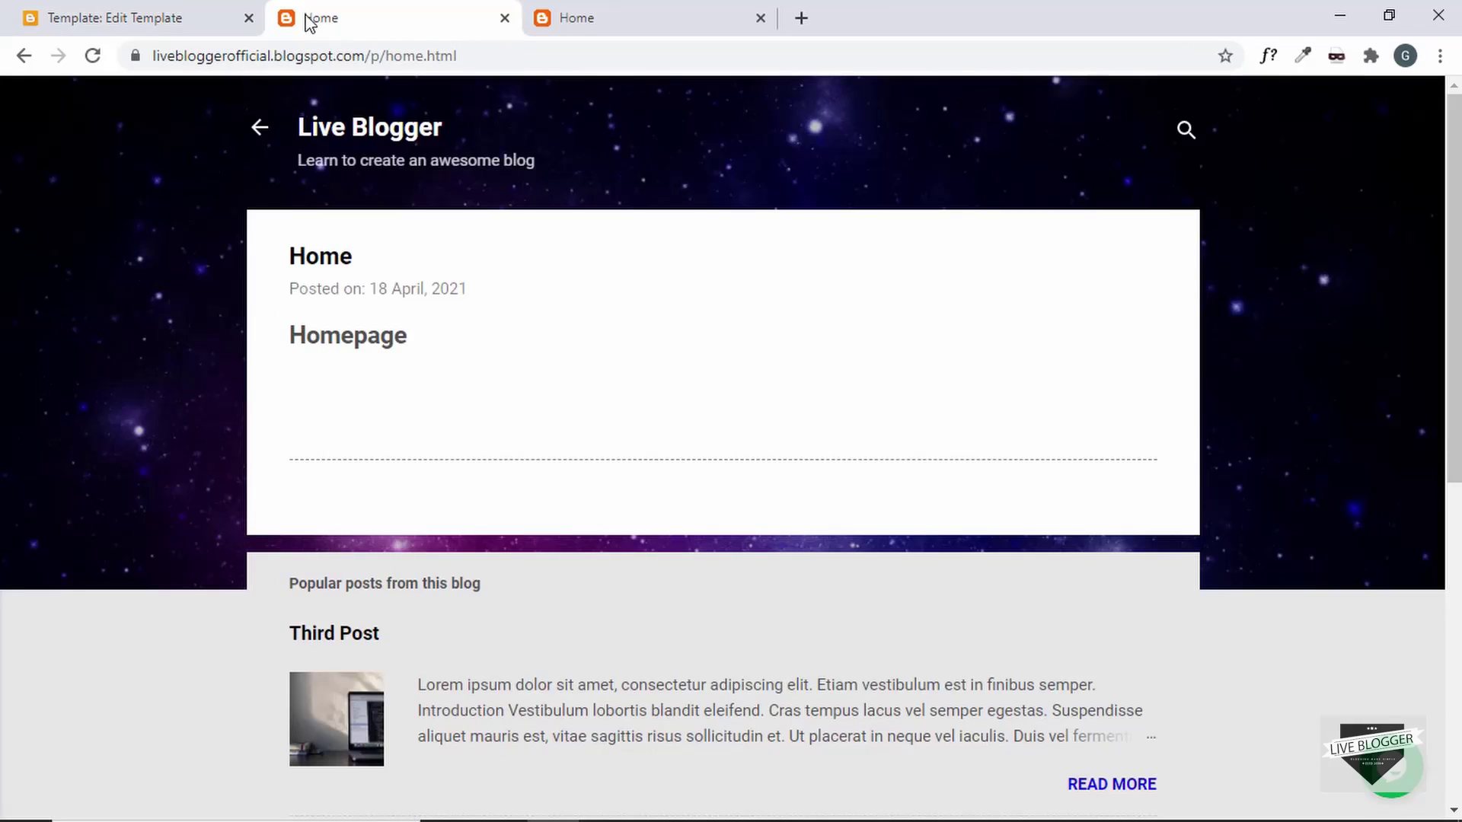
{"action": "left_click", "coordinate": [516, 56]}
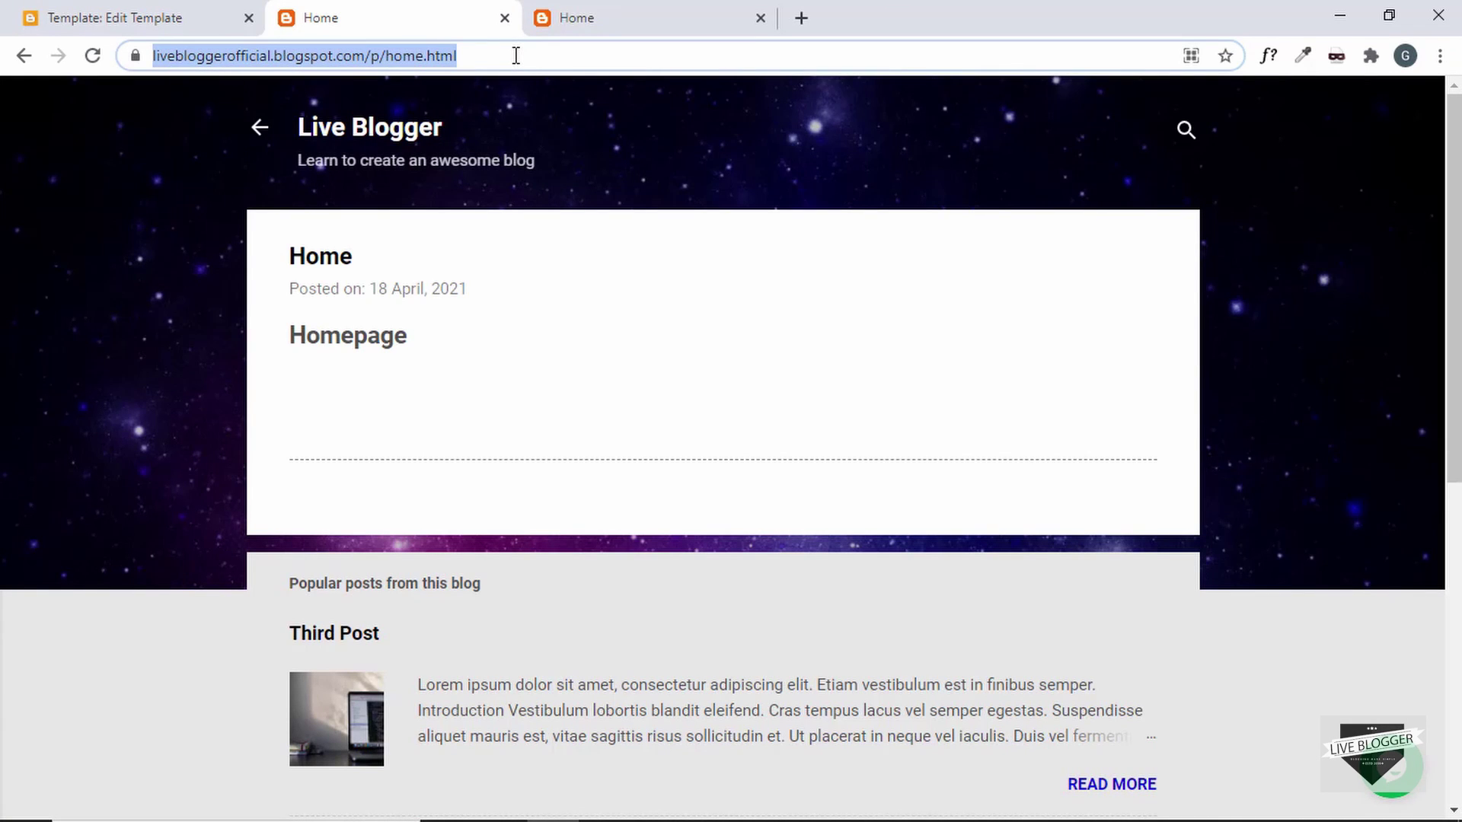
{"action": "right_click", "coordinate": [516, 55]}
{"action": "left_click", "coordinate": [564, 172]}
{"action": "left_click", "coordinate": [144, 12]}
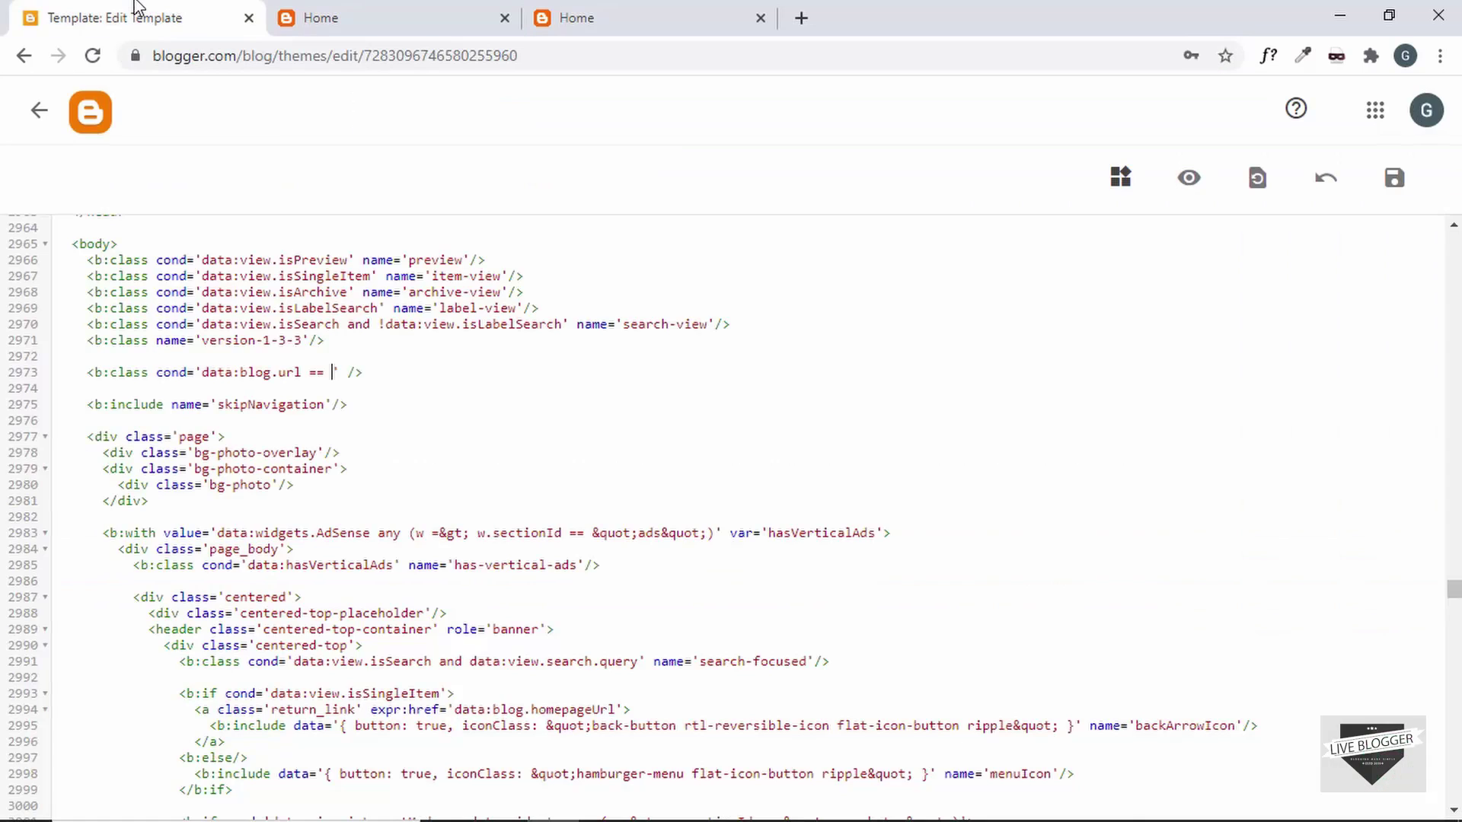
{"action": "type", "text": "\"\""}
{"action": "key", "text": "Left"}
{"action": "key", "text": "ctrl+v"}
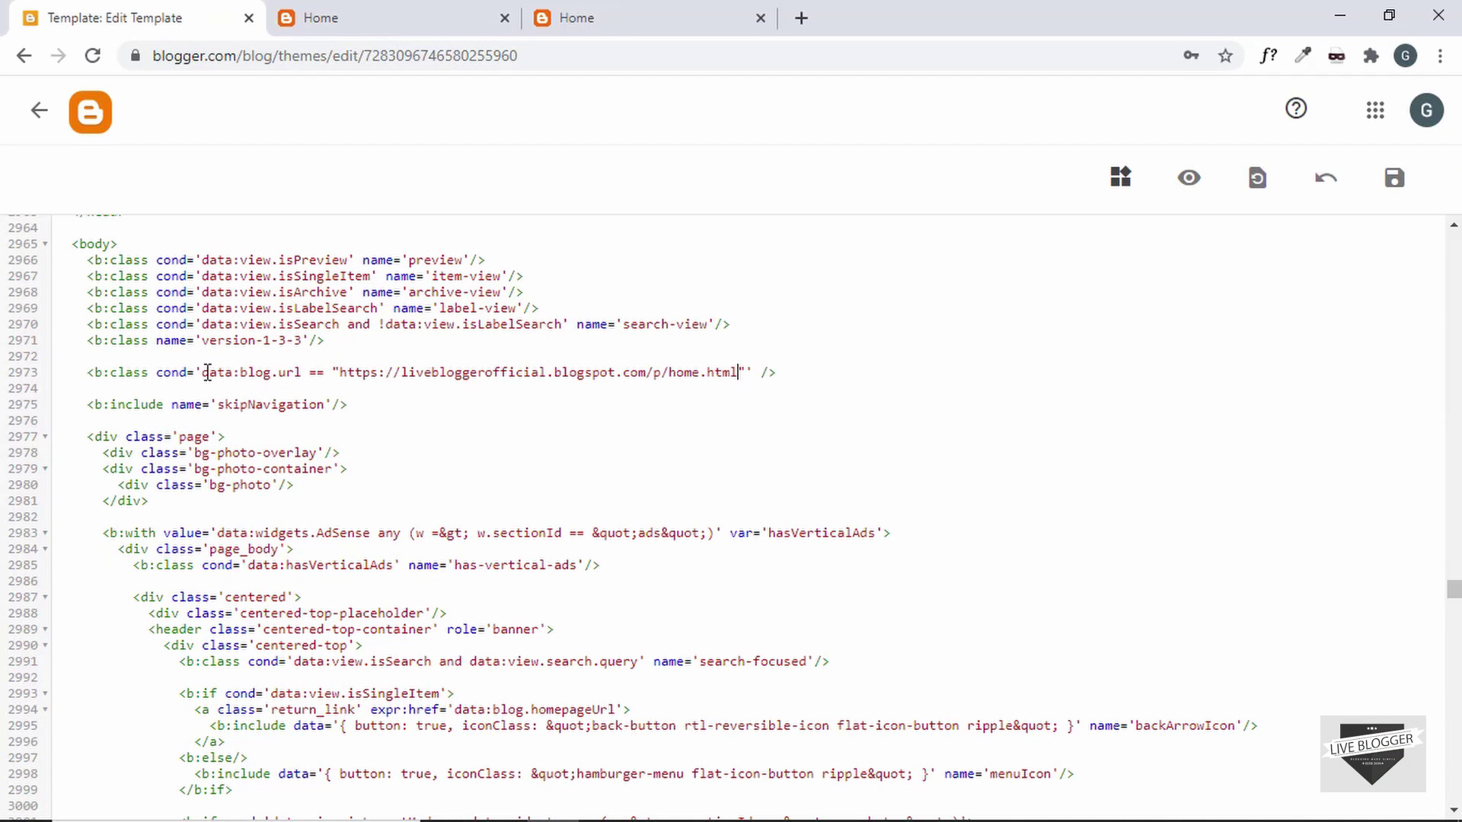
Step: Add name='static-homepage' to the new b:class tag after its condition and save the theme
{"action": "left_click_drag", "start_coordinate": [202, 373], "coordinate": [741, 374]}
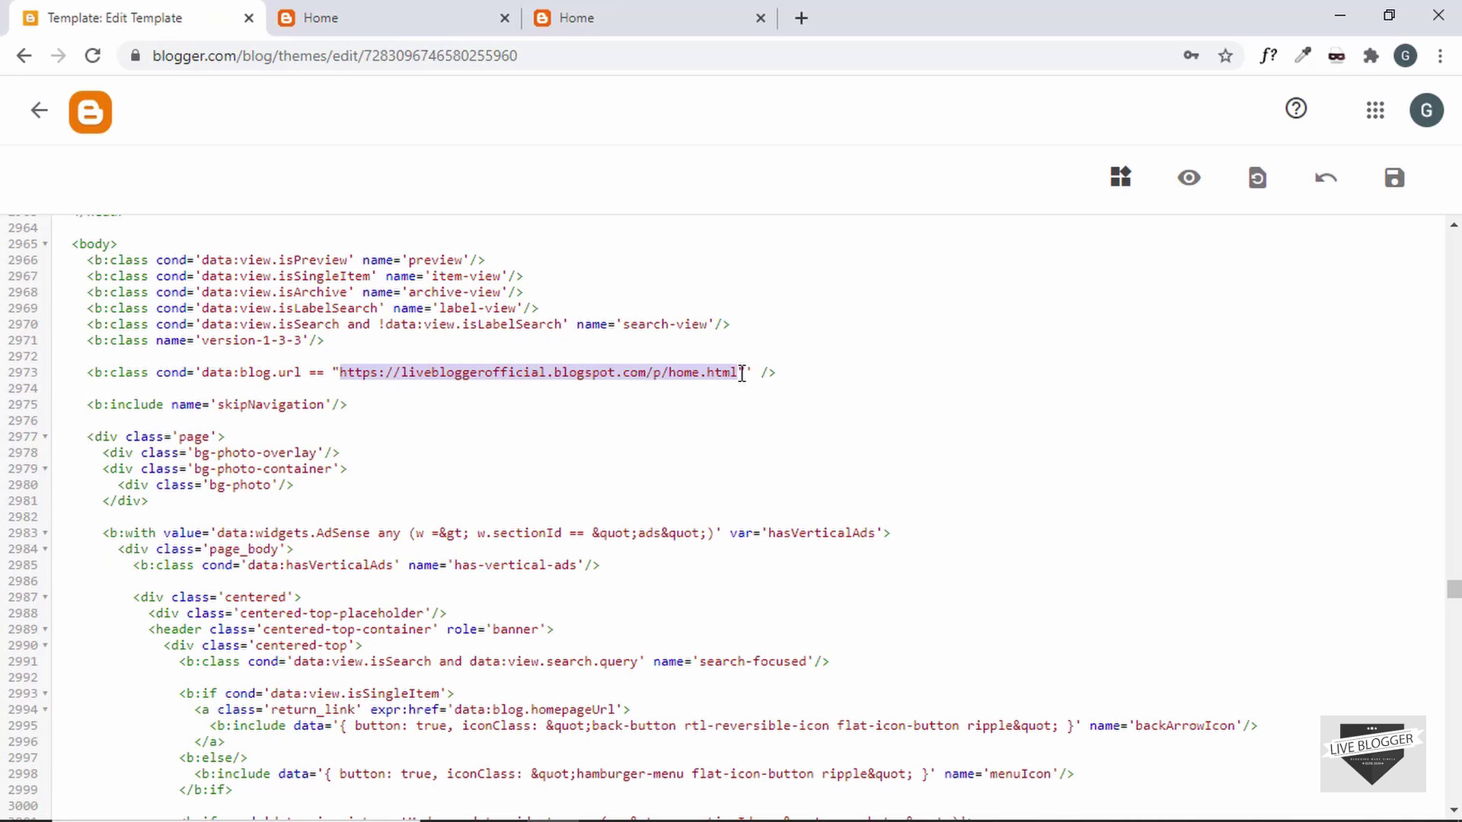
{"action": "left_click", "coordinate": [760, 372]}
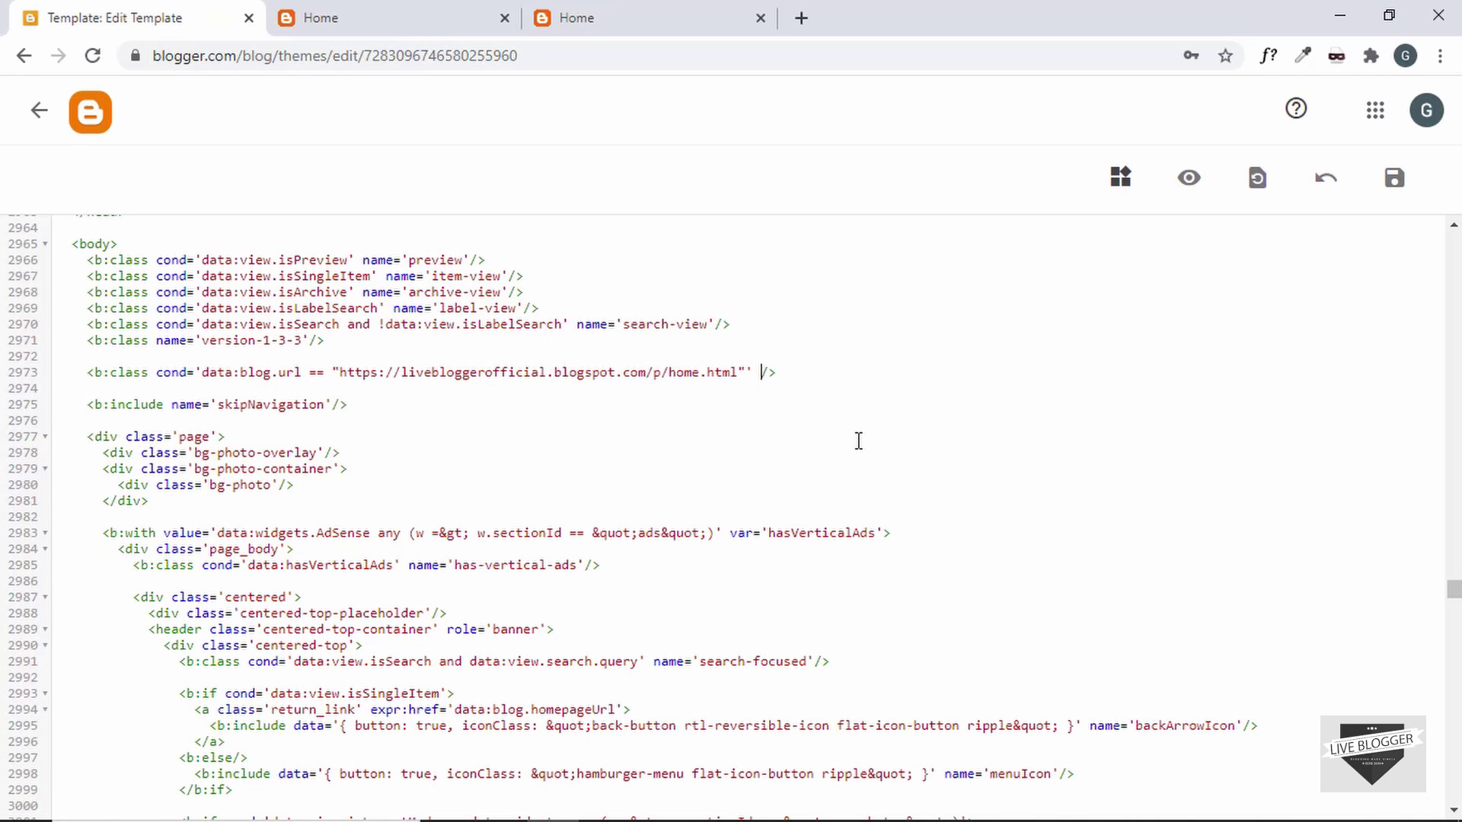
{"action": "type", "text": "name=''static-homepage"}
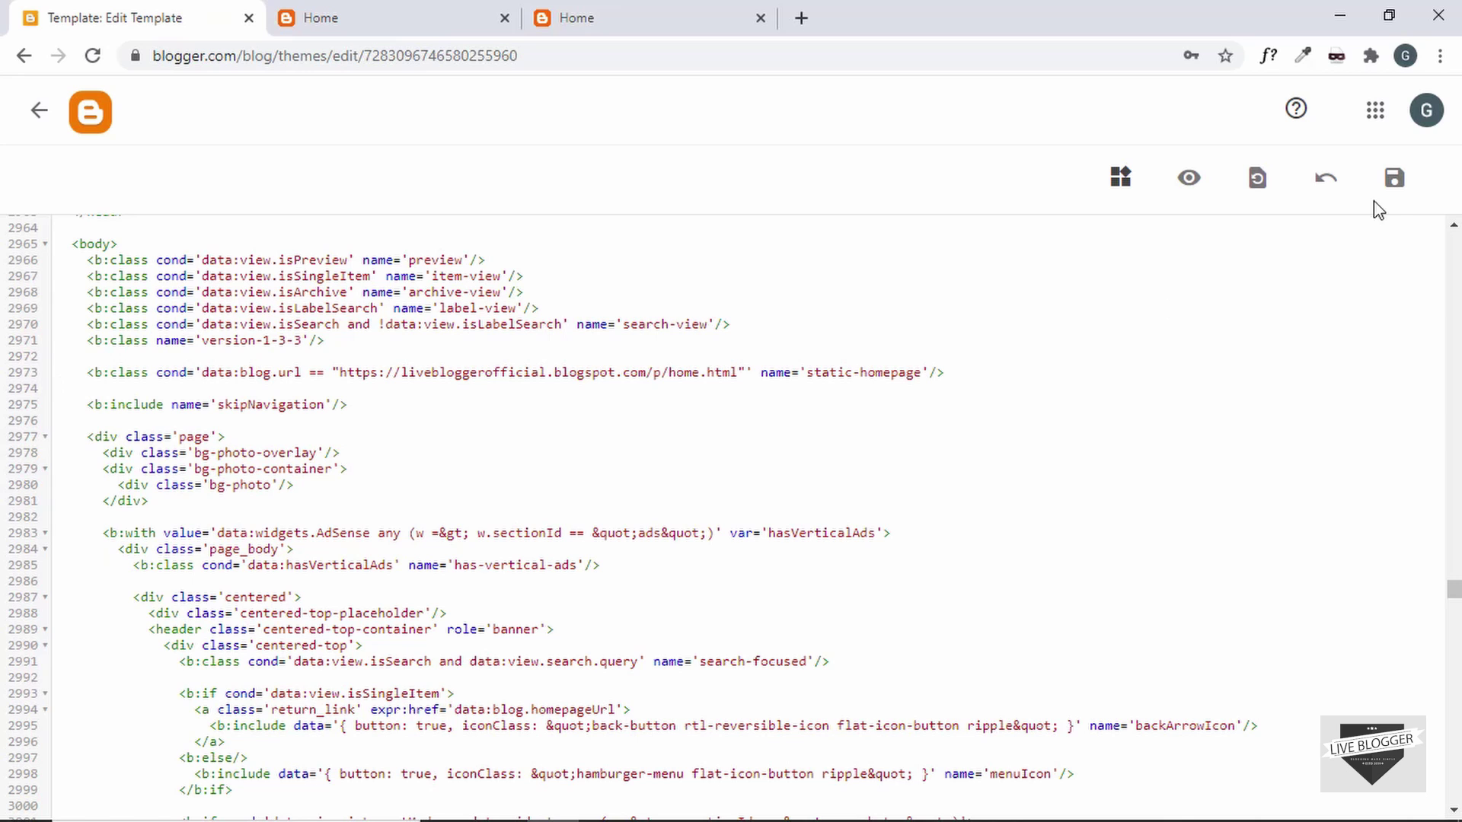
{"action": "left_click", "coordinate": [1395, 188]}
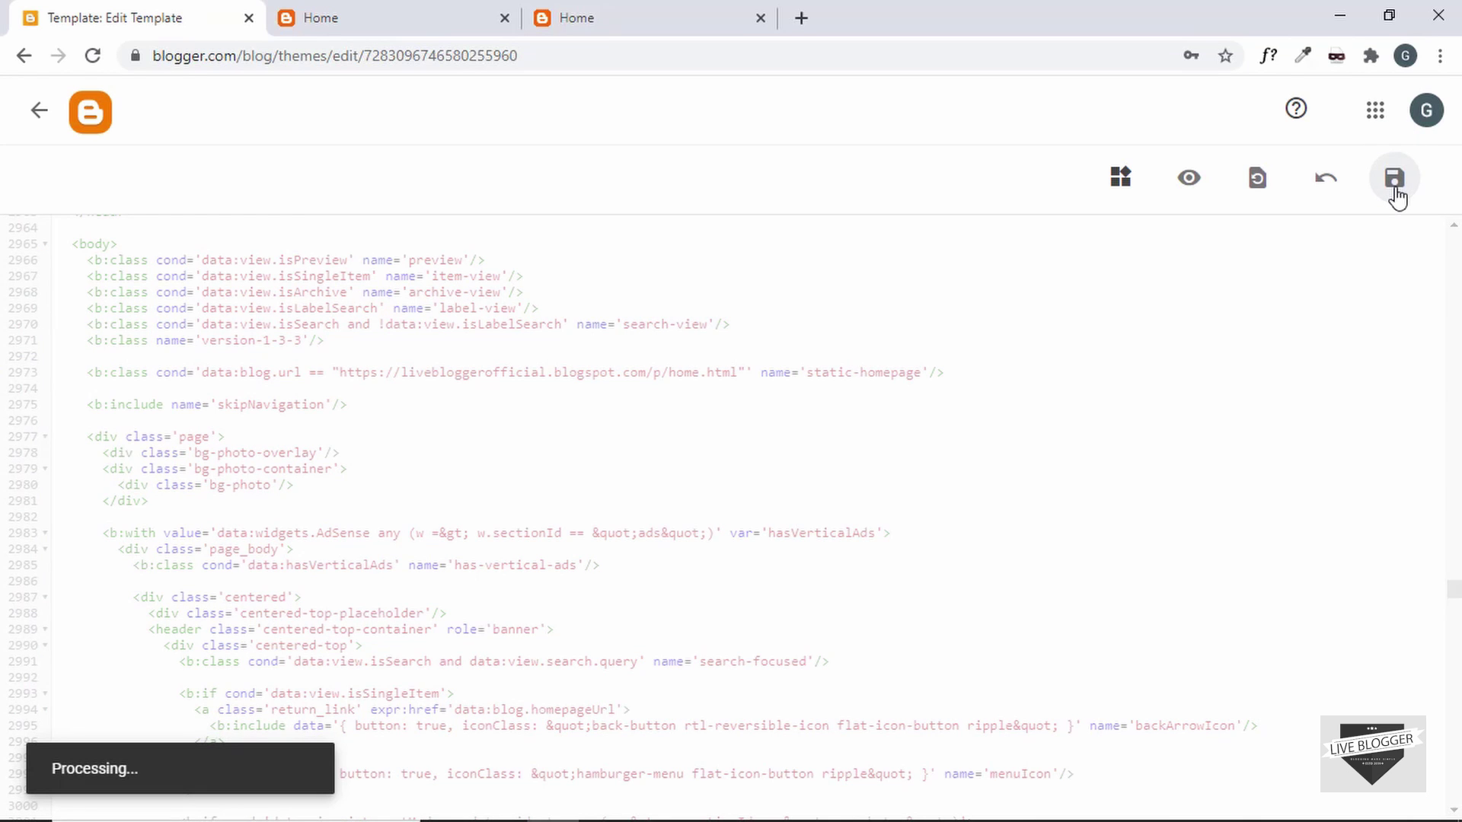
Step: Reload the blog's Home page and inspect the body element's classes for static-homepage
{"action": "left_click", "coordinate": [342, 18]}
{"action": "left_click", "coordinate": [448, 57]}
{"action": "left_click", "coordinate": [448, 57]}
{"action": "key", "text": "Return"}
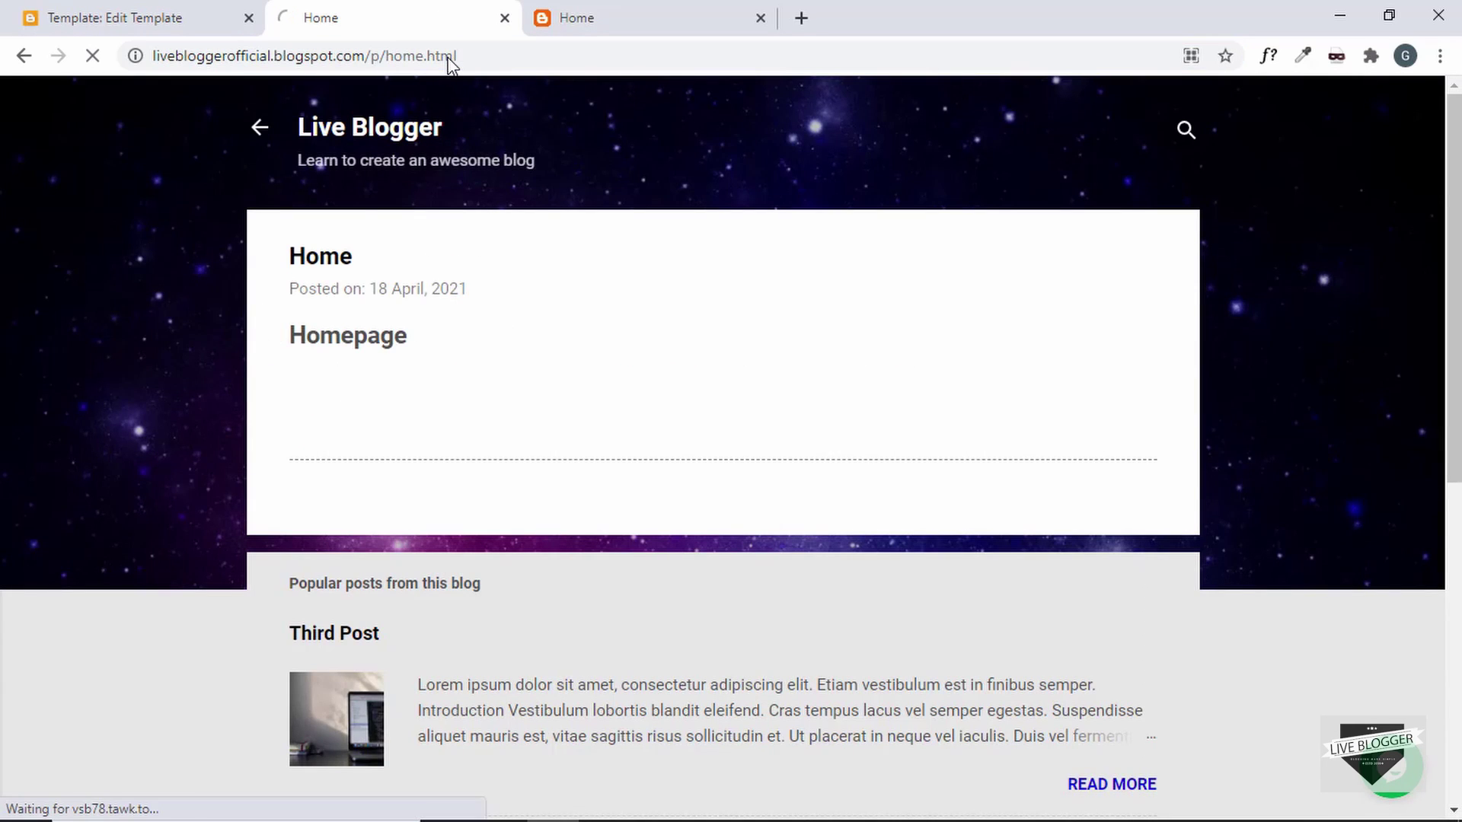
{"action": "right_click", "coordinate": [571, 280]}
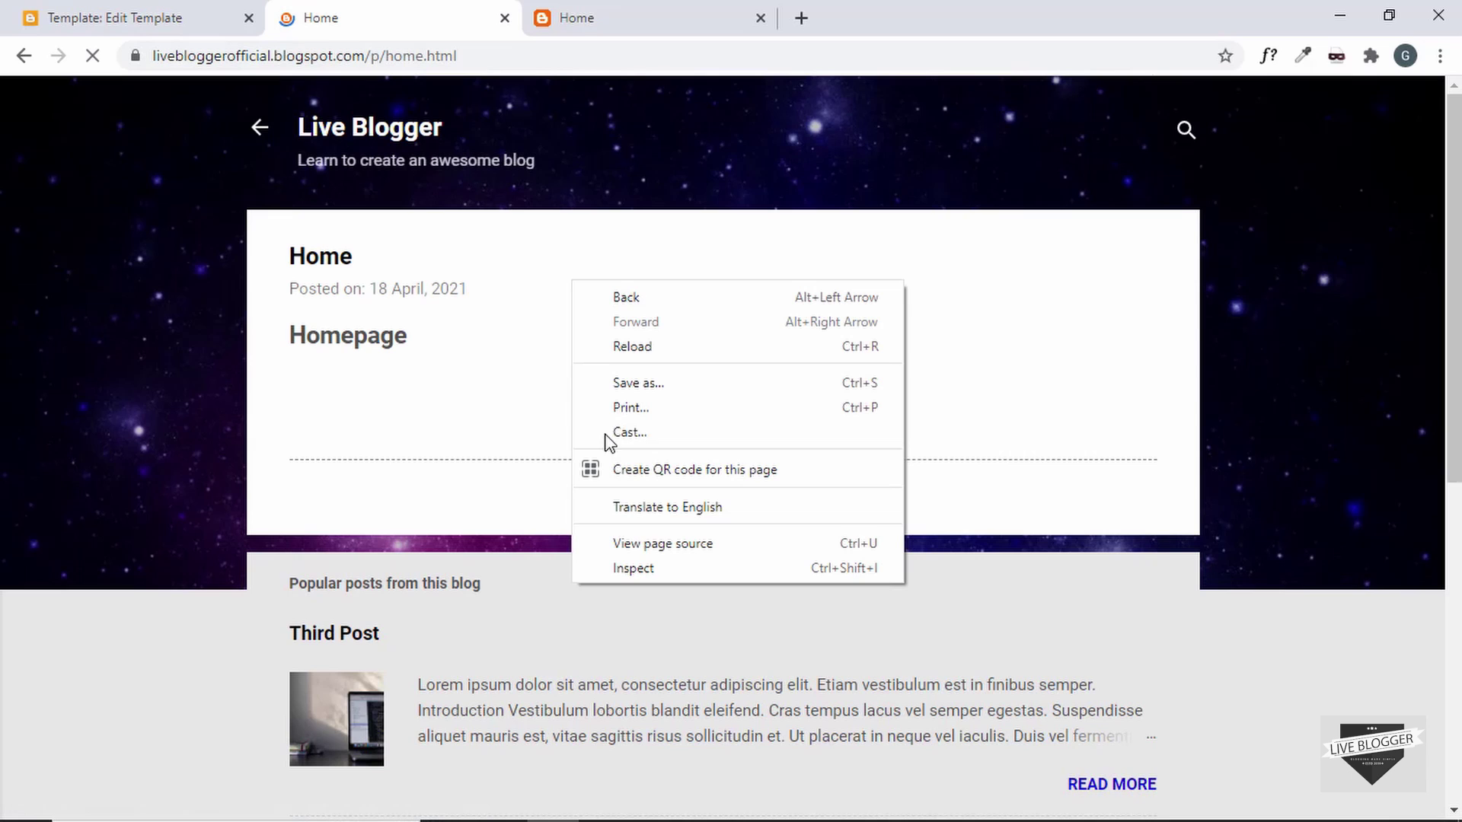
{"action": "left_click", "coordinate": [653, 567]}
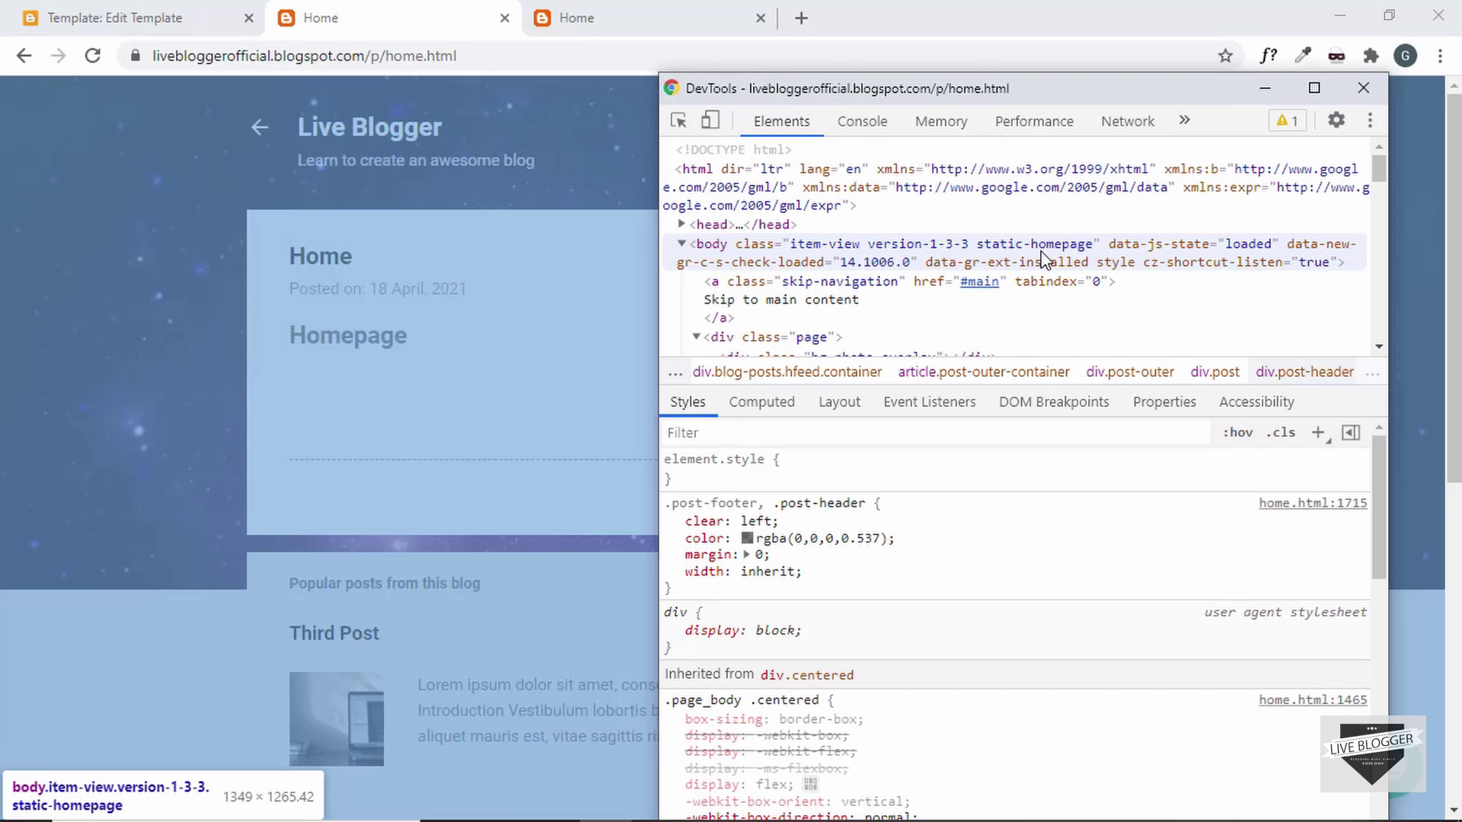
{"action": "key", "text": "F12"}
Step: Open the First Post from the popular posts and inspect its body element's classes for comparison
{"action": "scroll", "coordinate": [450, 418], "scroll_direction": "down", "scroll_amount": 3}
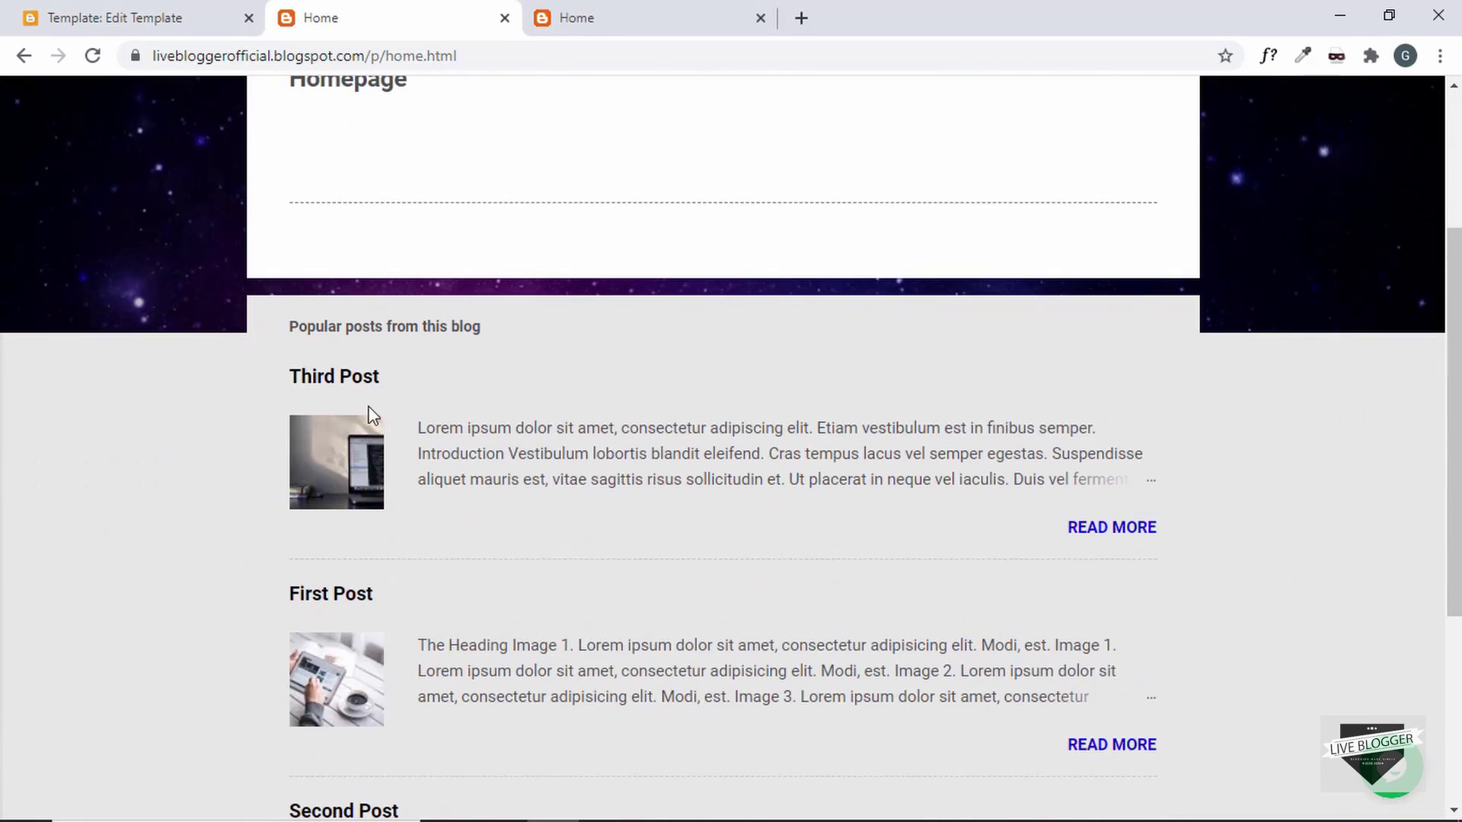
{"action": "left_click", "coordinate": [338, 607]}
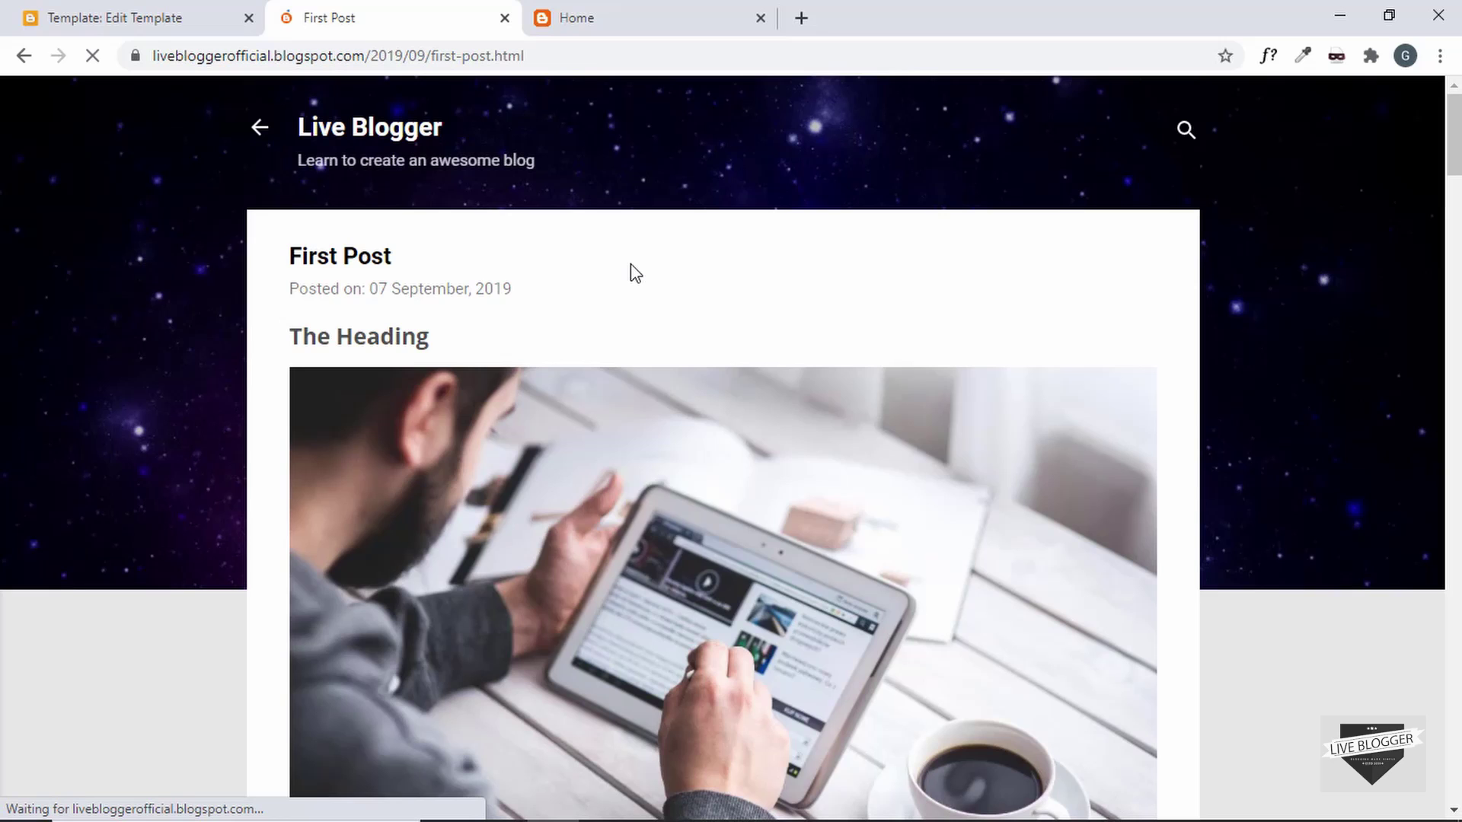
{"action": "right_click", "coordinate": [631, 268]}
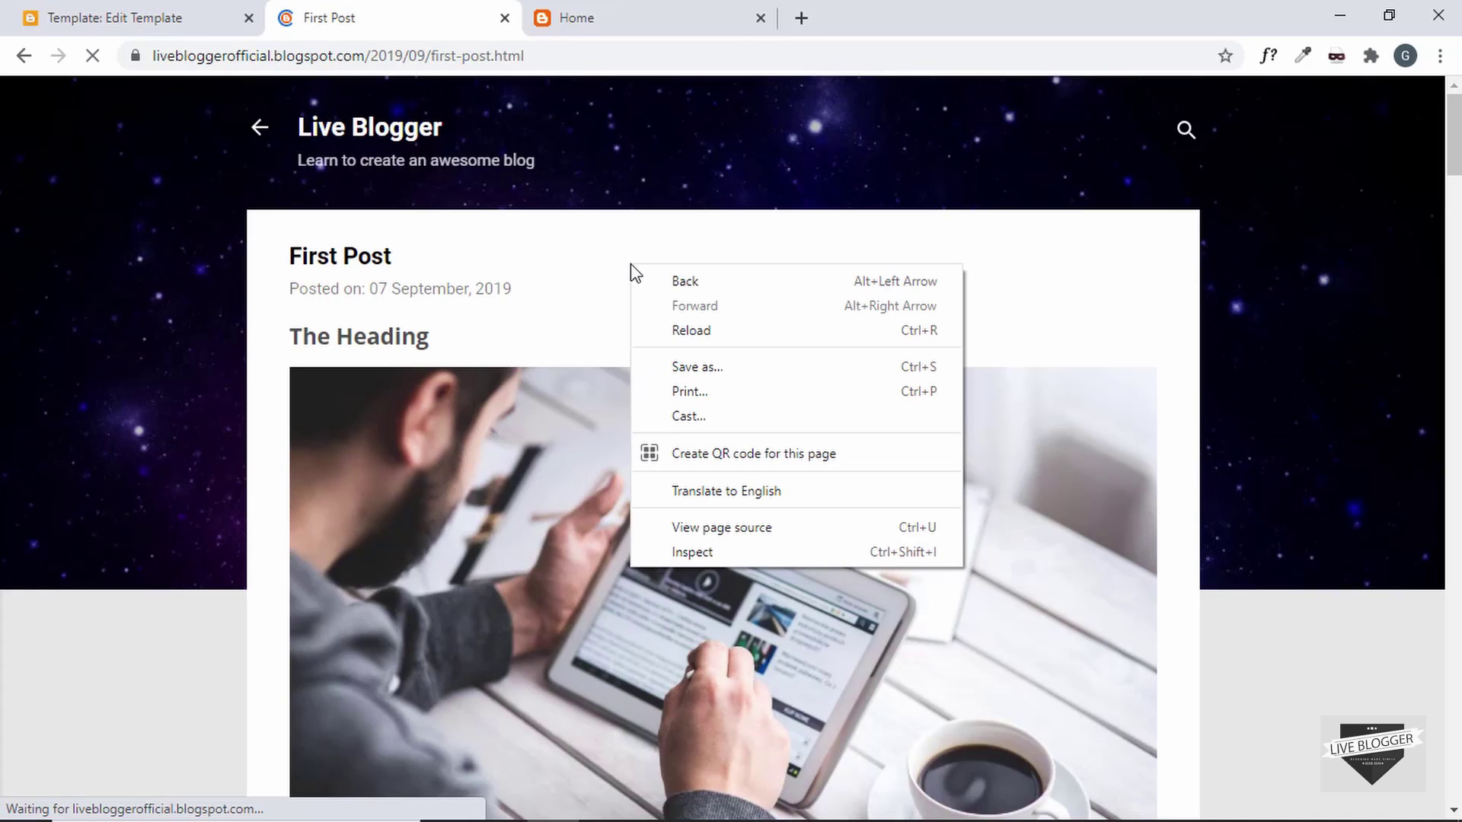
{"action": "left_click", "coordinate": [749, 555]}
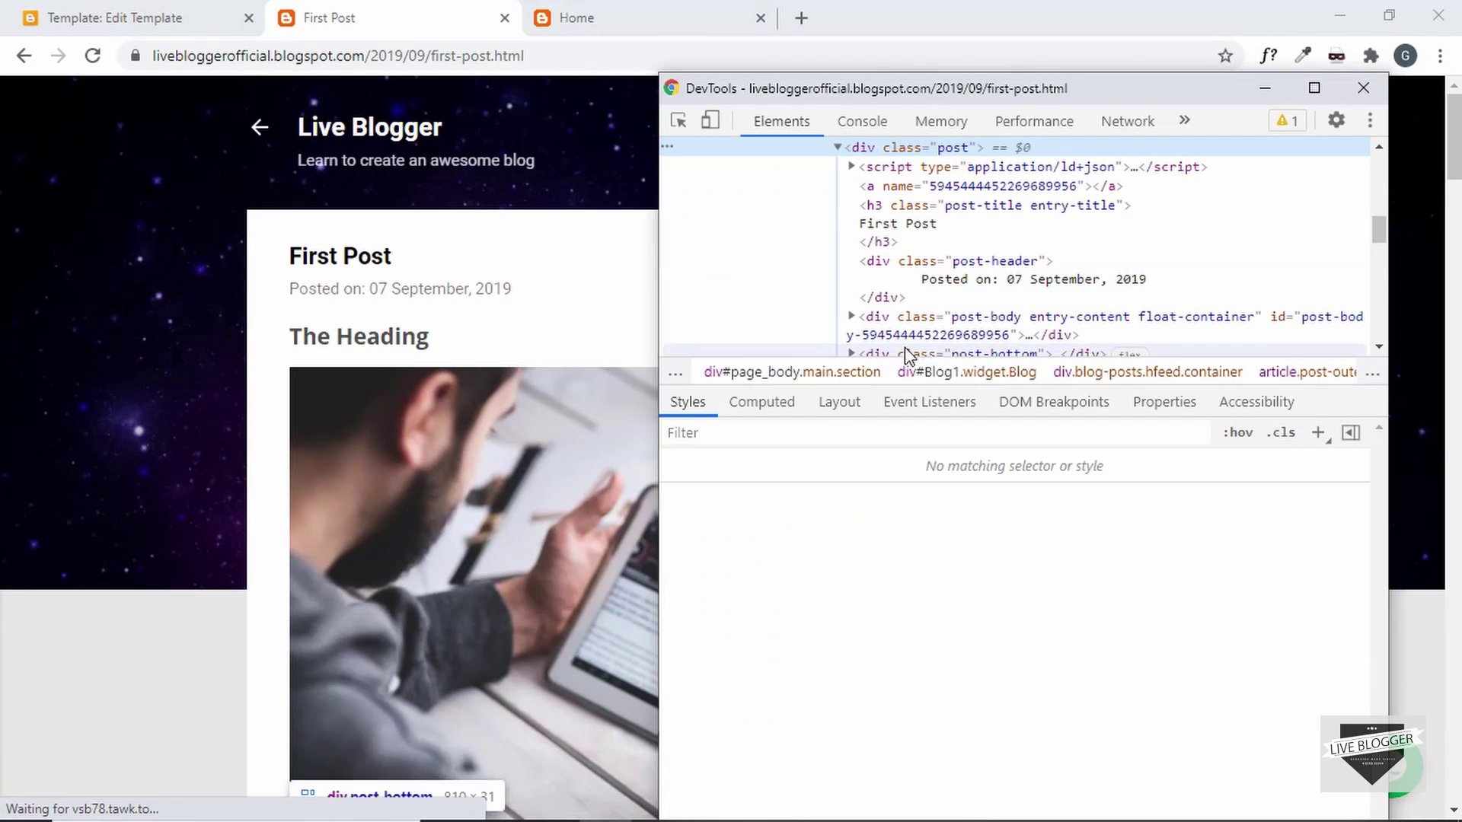
{"action": "scroll", "coordinate": [978, 206], "scroll_direction": "up", "scroll_amount": 10}
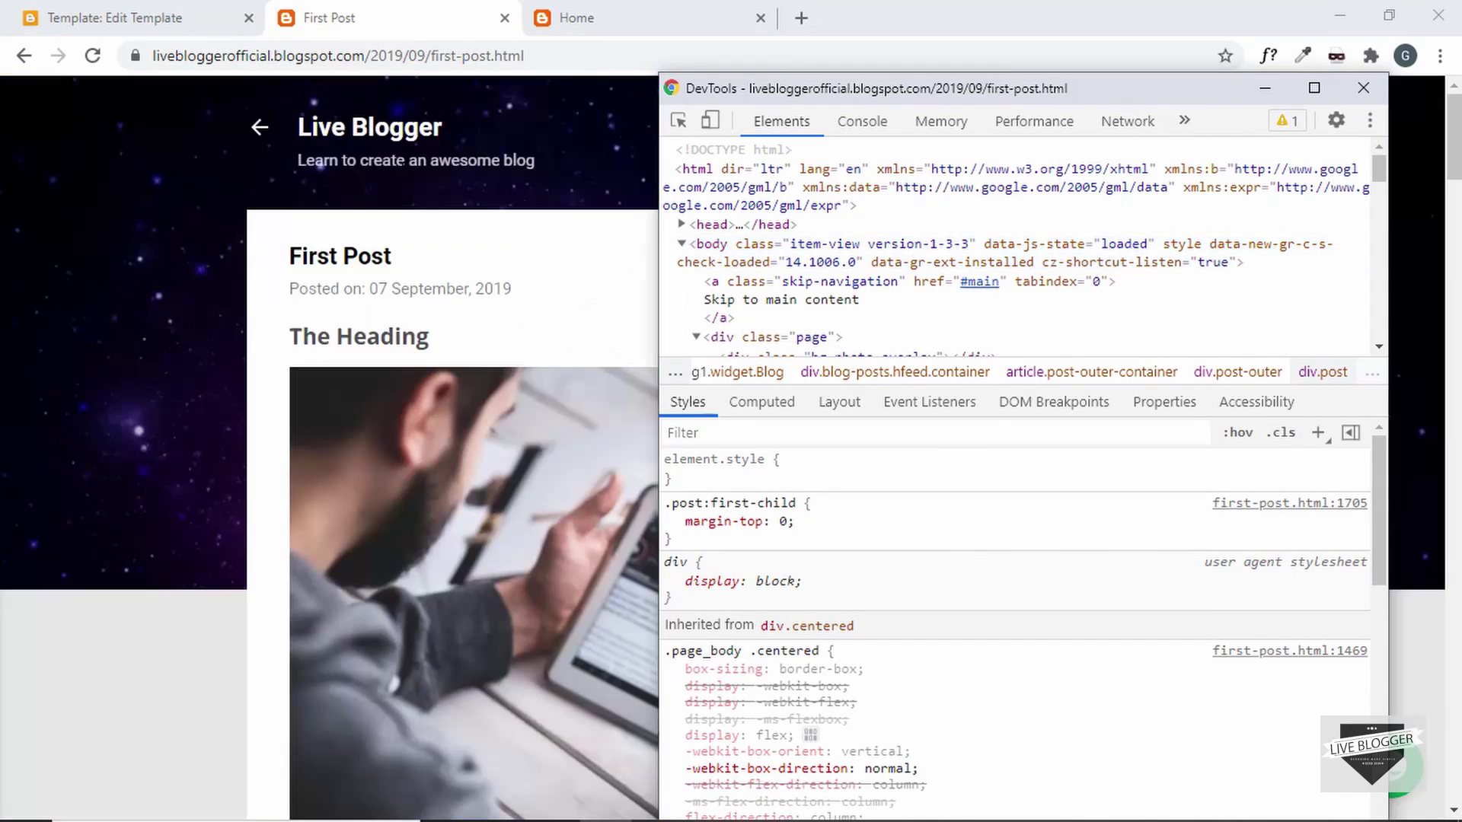
Step: Return to the Home page, inspect its body element's classes again, and close the inspector
{"action": "left_click", "coordinate": [352, 127]}
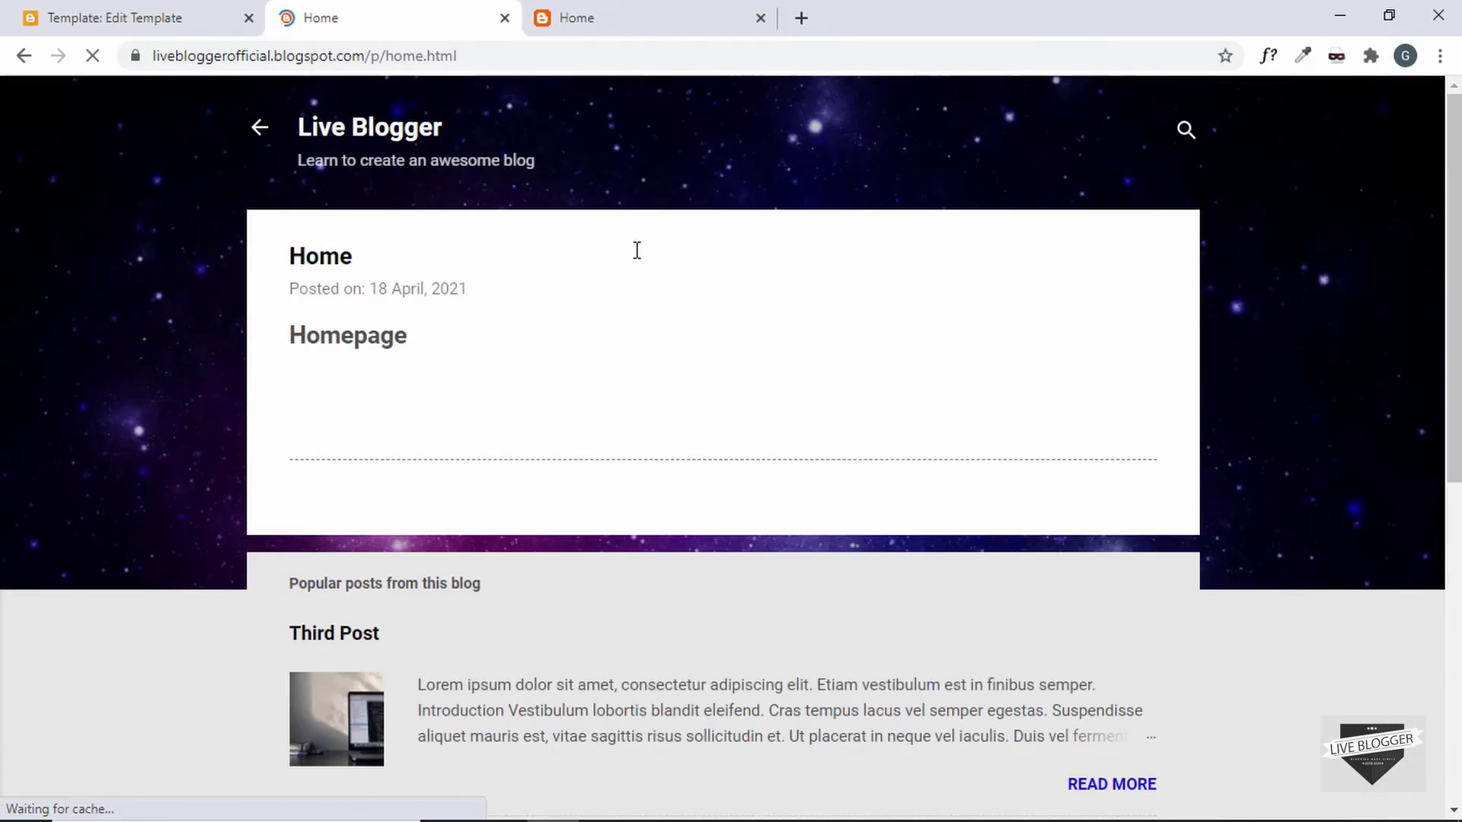
{"action": "right_click", "coordinate": [682, 299]}
{"action": "left_click", "coordinate": [762, 587]}
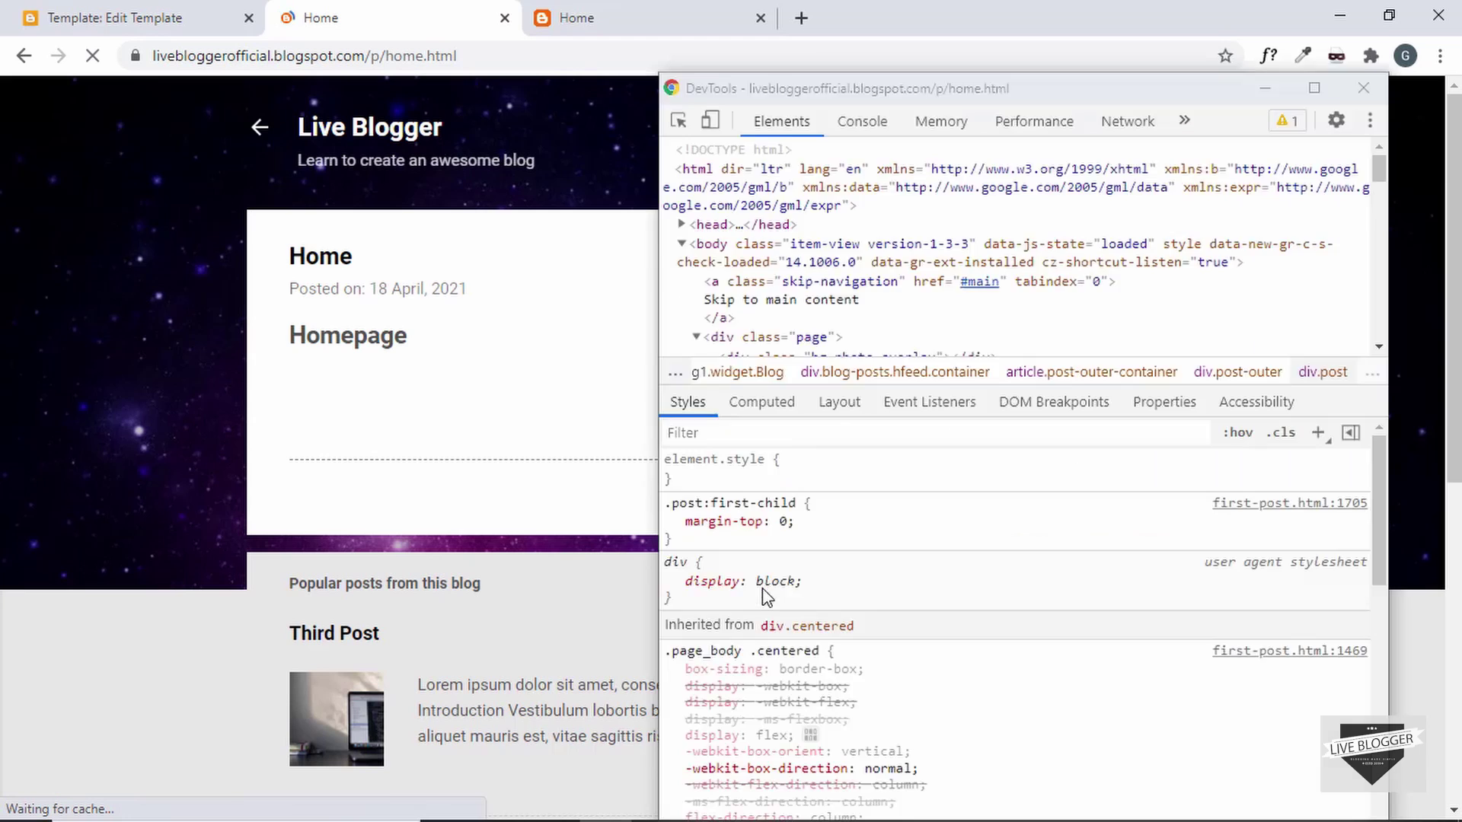
{"action": "scroll", "coordinate": [944, 201], "scroll_direction": "up", "scroll_amount": 10}
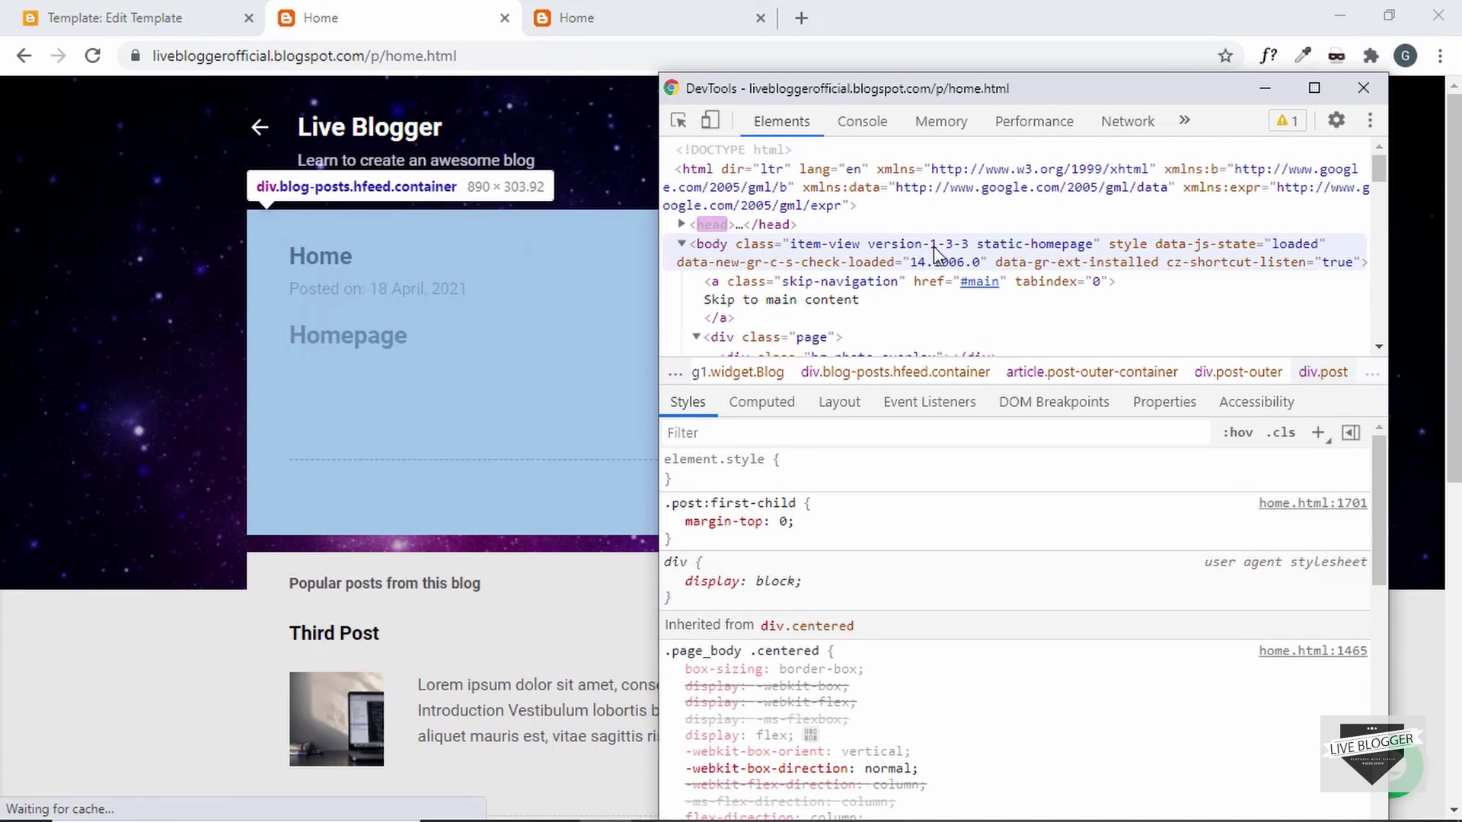
{"action": "left_click", "coordinate": [933, 245]}
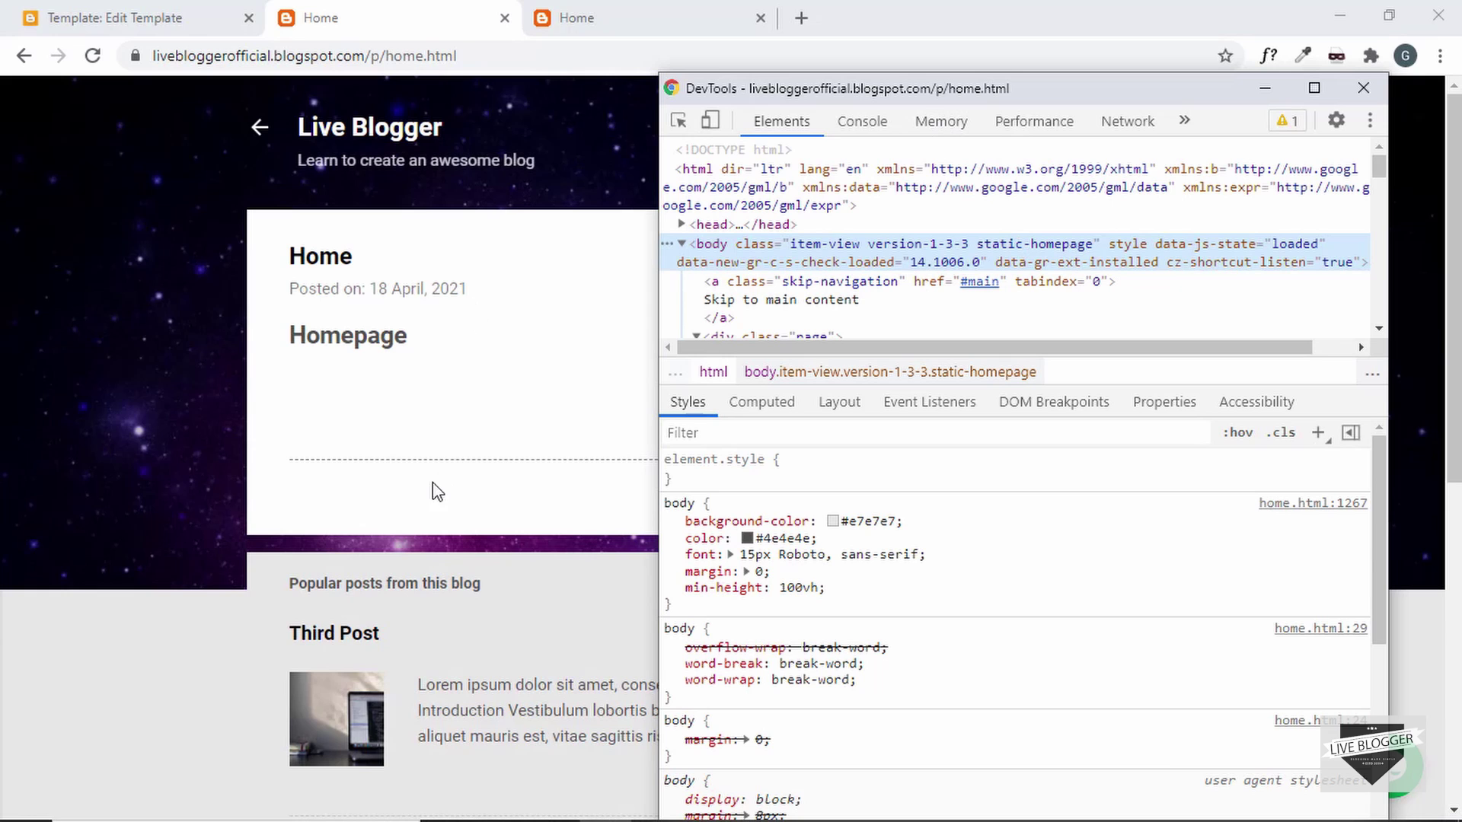
{"action": "left_click", "coordinate": [1363, 88]}
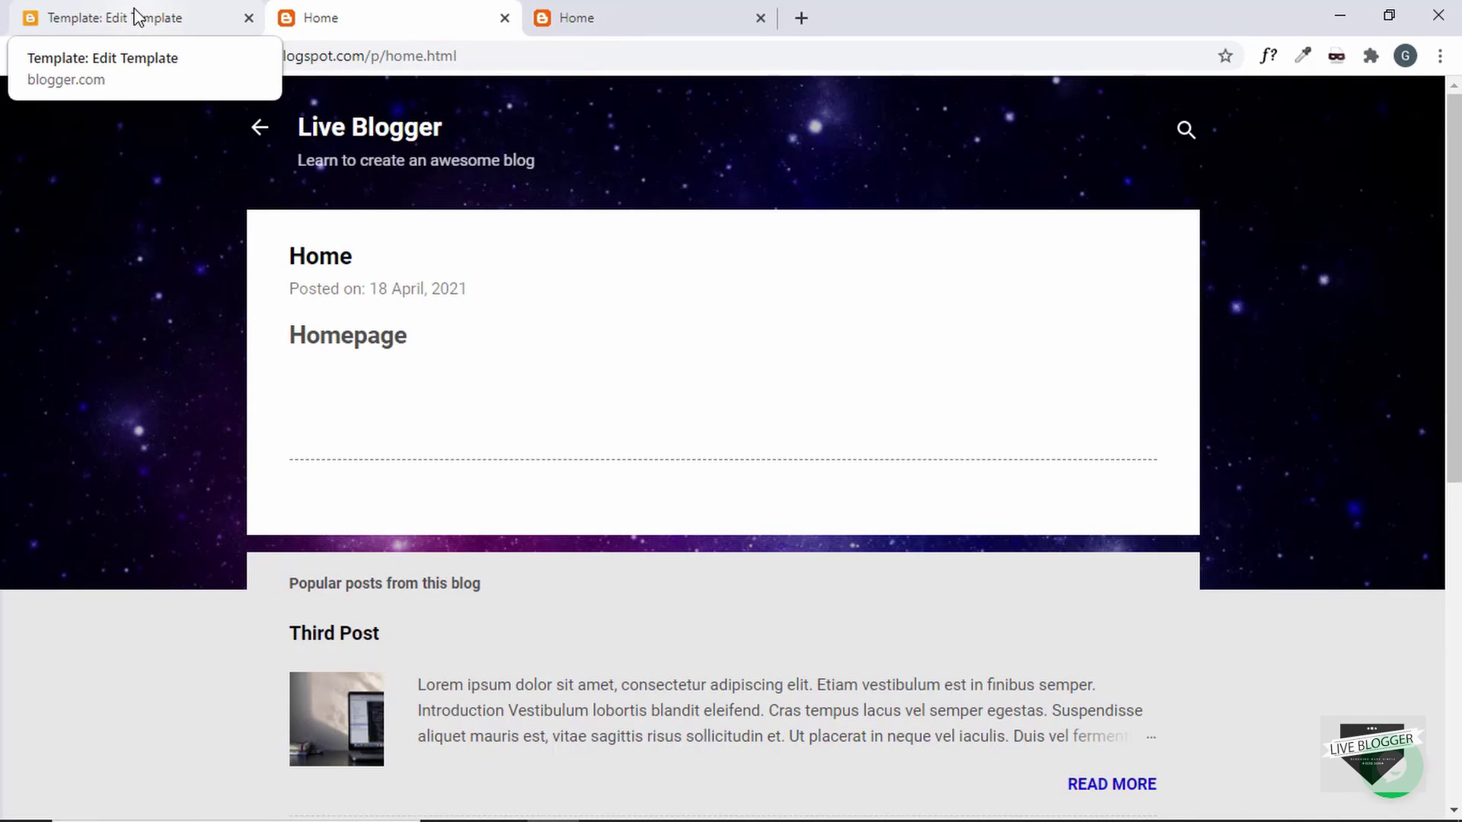
Step: In the theme's HTML, add the comment /* Static Homepage */ on its own line just before the closing b:skin tag
{"action": "left_click", "coordinate": [135, 17]}
{"action": "left_click_drag", "start_coordinate": [1453, 240], "coordinate": [1456, 561]}
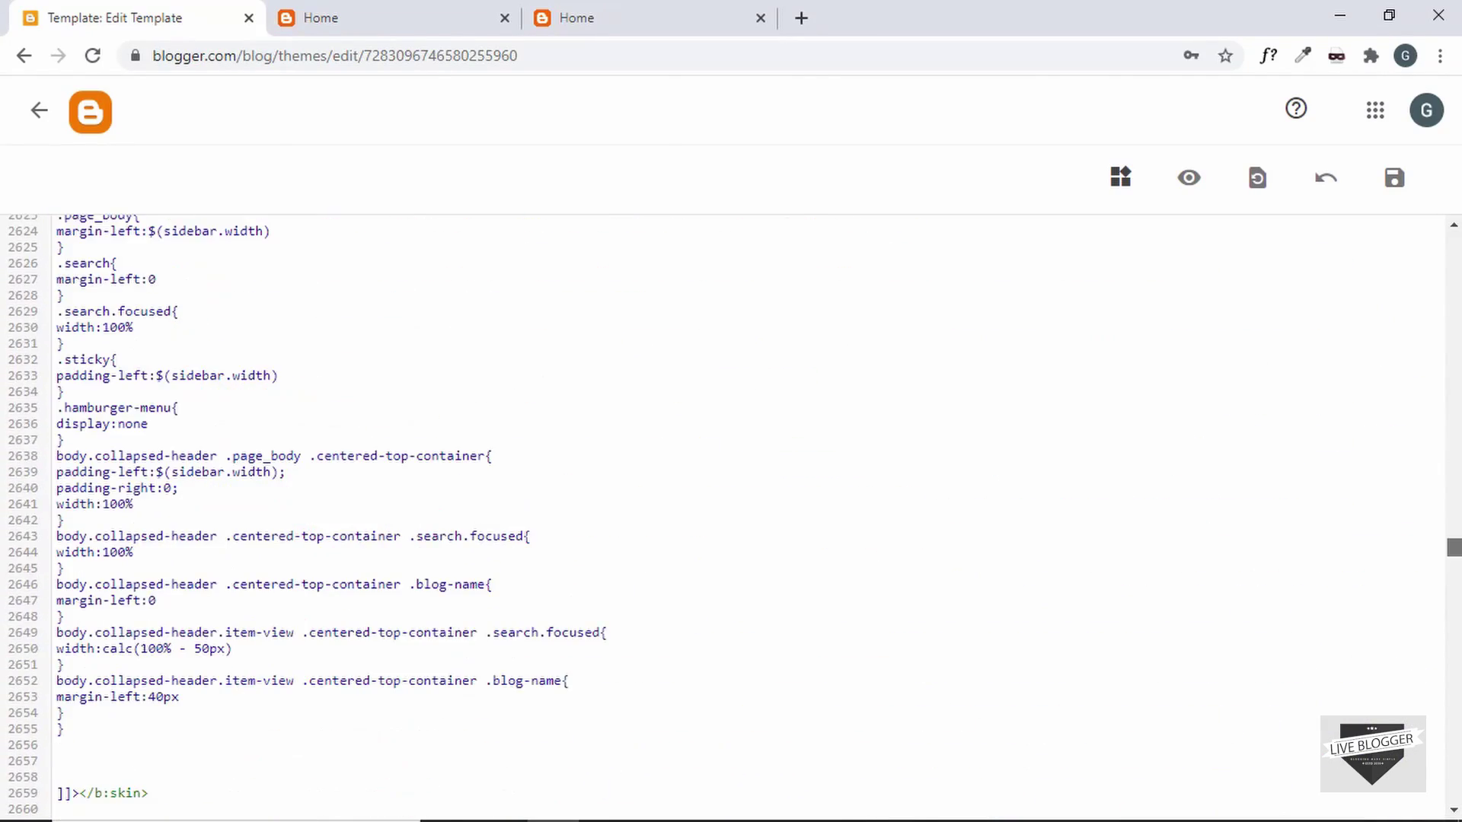
{"action": "left_click", "coordinate": [767, 503]}
{"action": "scroll", "coordinate": [125, 529], "scroll_direction": "down", "scroll_amount": 3}
{"action": "left_click", "coordinate": [126, 529]}
{"action": "key", "text": "Return"}
{"action": "key", "text": "Return"}
{"action": "key", "text": "Return"}
{"action": "key", "text": "Return"}
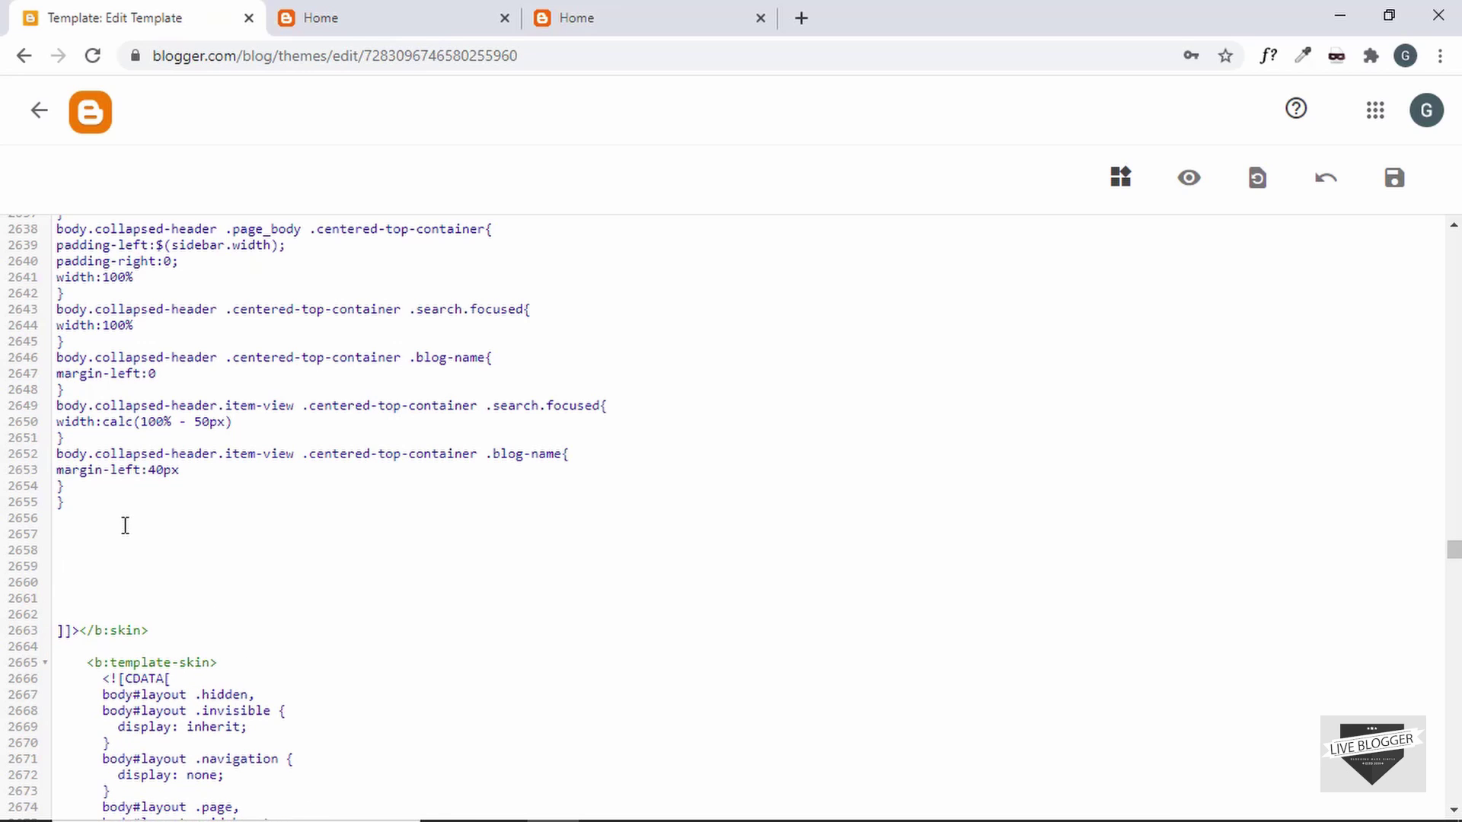
{"action": "key", "text": "BackSpace"}
{"action": "type", "text": "/* "}
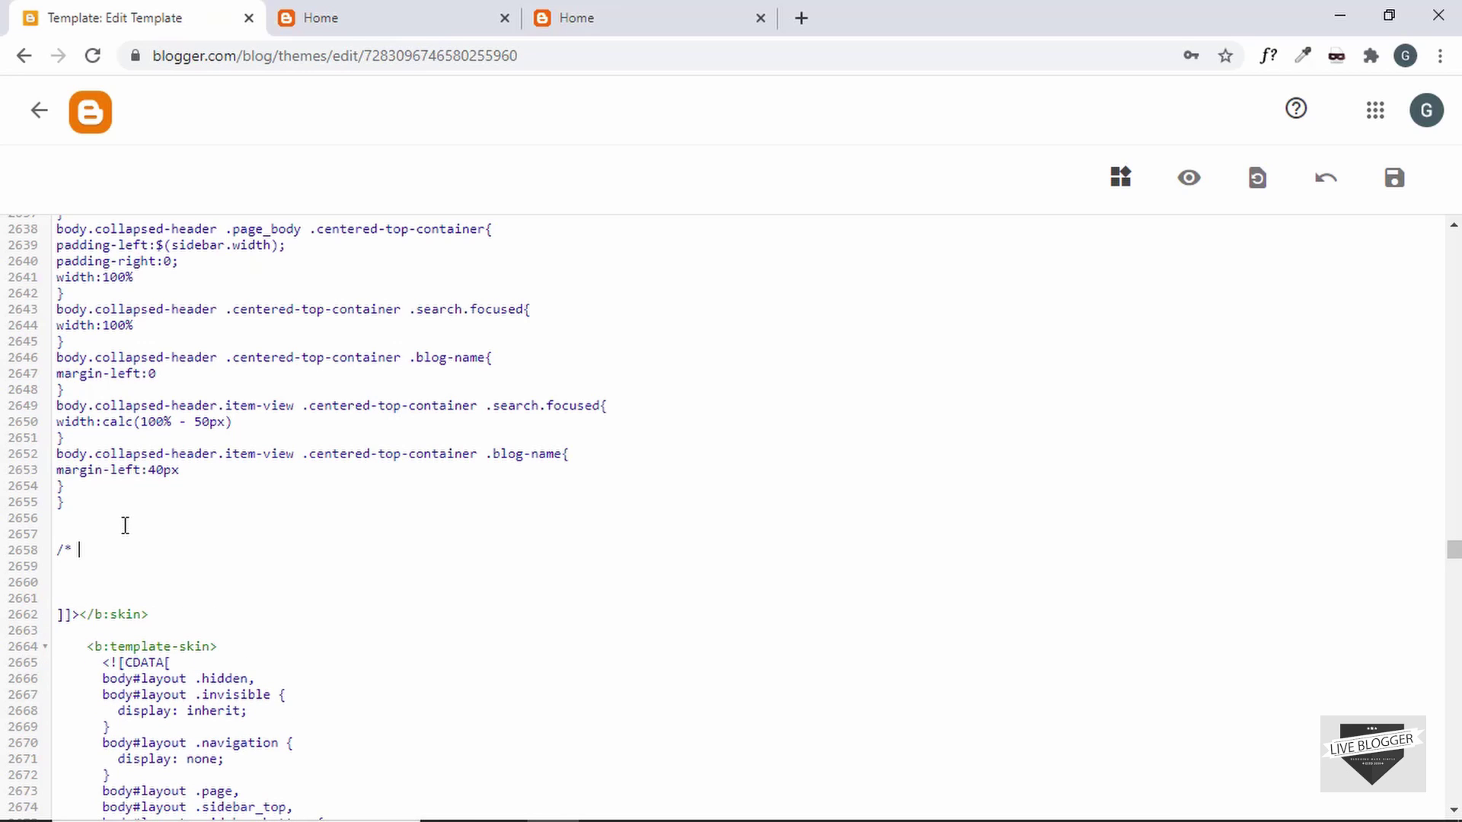
{"action": "type", "text": "Static Homepage */"}
{"action": "key", "text": "Return"}
{"action": "key", "text": "Return"}
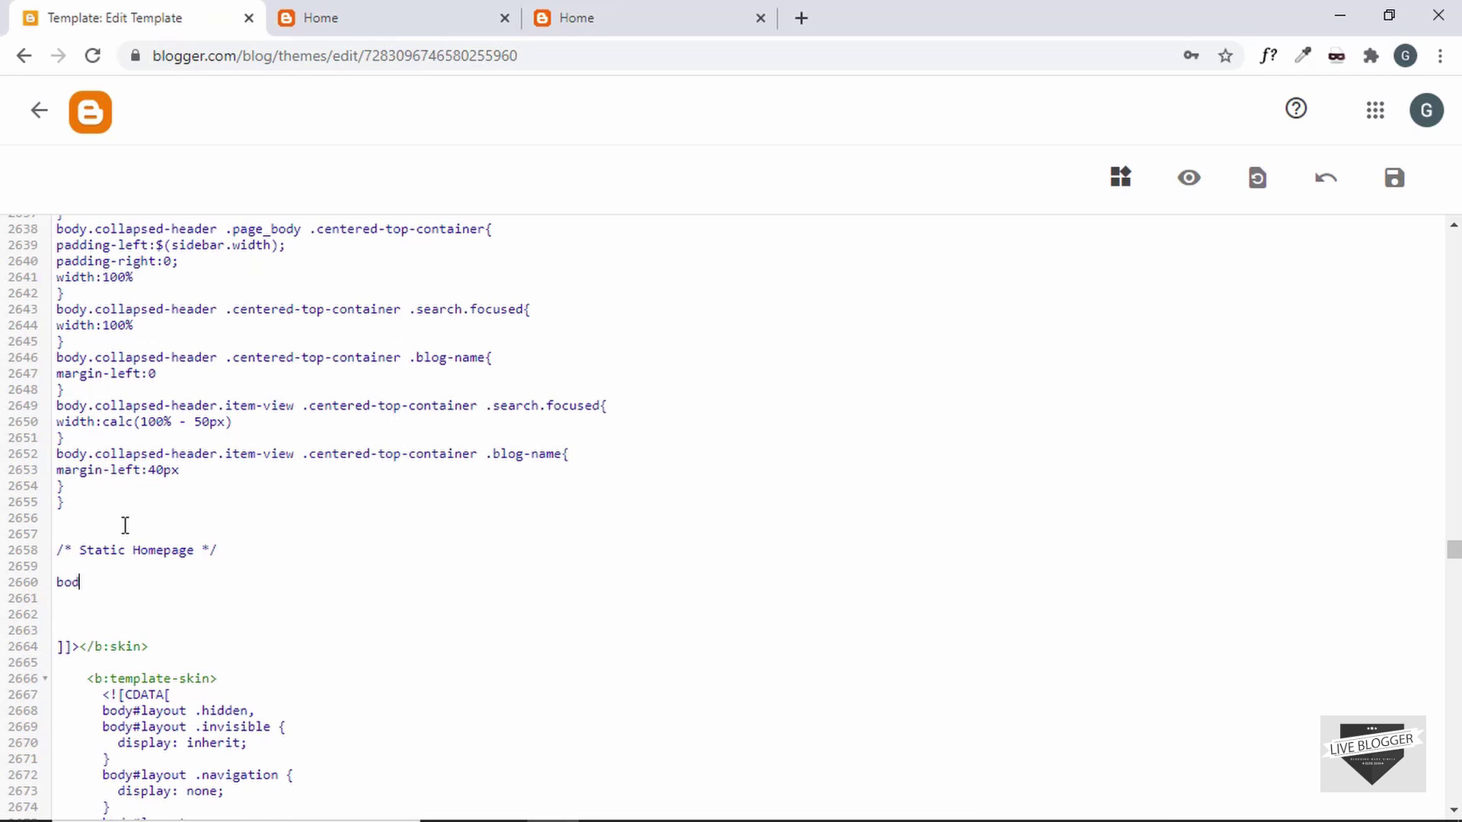
Step: Below the comment, add an empty CSS rule with the selector body.static-homepage and an indented line inside its braces
{"action": "type", "text": "body.statc"}
{"action": "key", "text": "BackSpace"}
{"action": "type", "text": "ic-h"}
{"action": "key", "text": "BackSpace"}
{"action": "type", "text": "-homepage {"}
{"action": "key", "text": "Return"}
{"action": "key", "text": "Return"}
{"action": "type", "text": "}"}
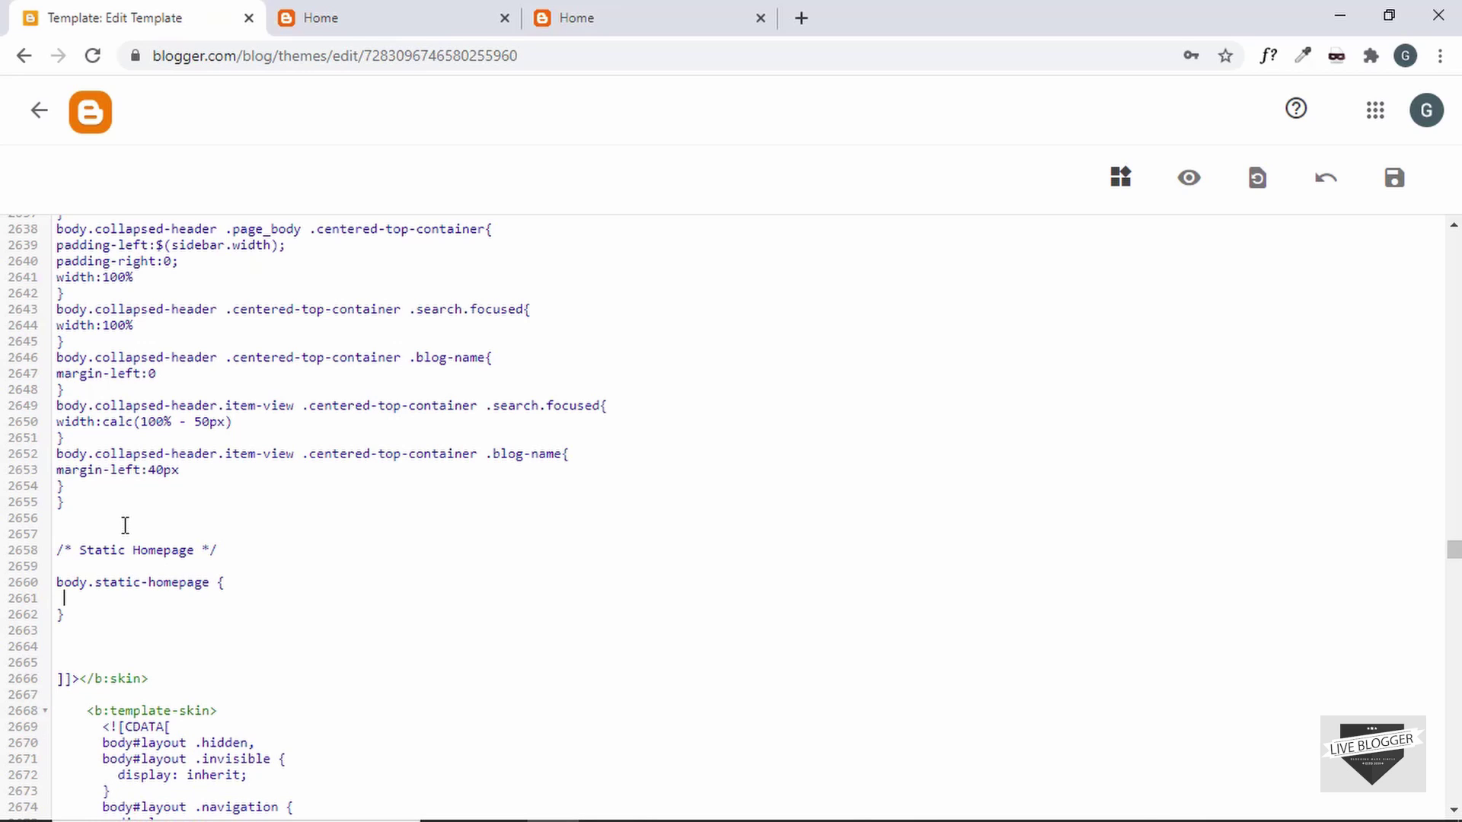
{"action": "key", "text": "Up"}
{"action": "key", "text": "Tab"}
Step: Inspect the popular posts section on the blog's Home page to find its element ID
{"action": "left_click", "coordinate": [383, 25]}
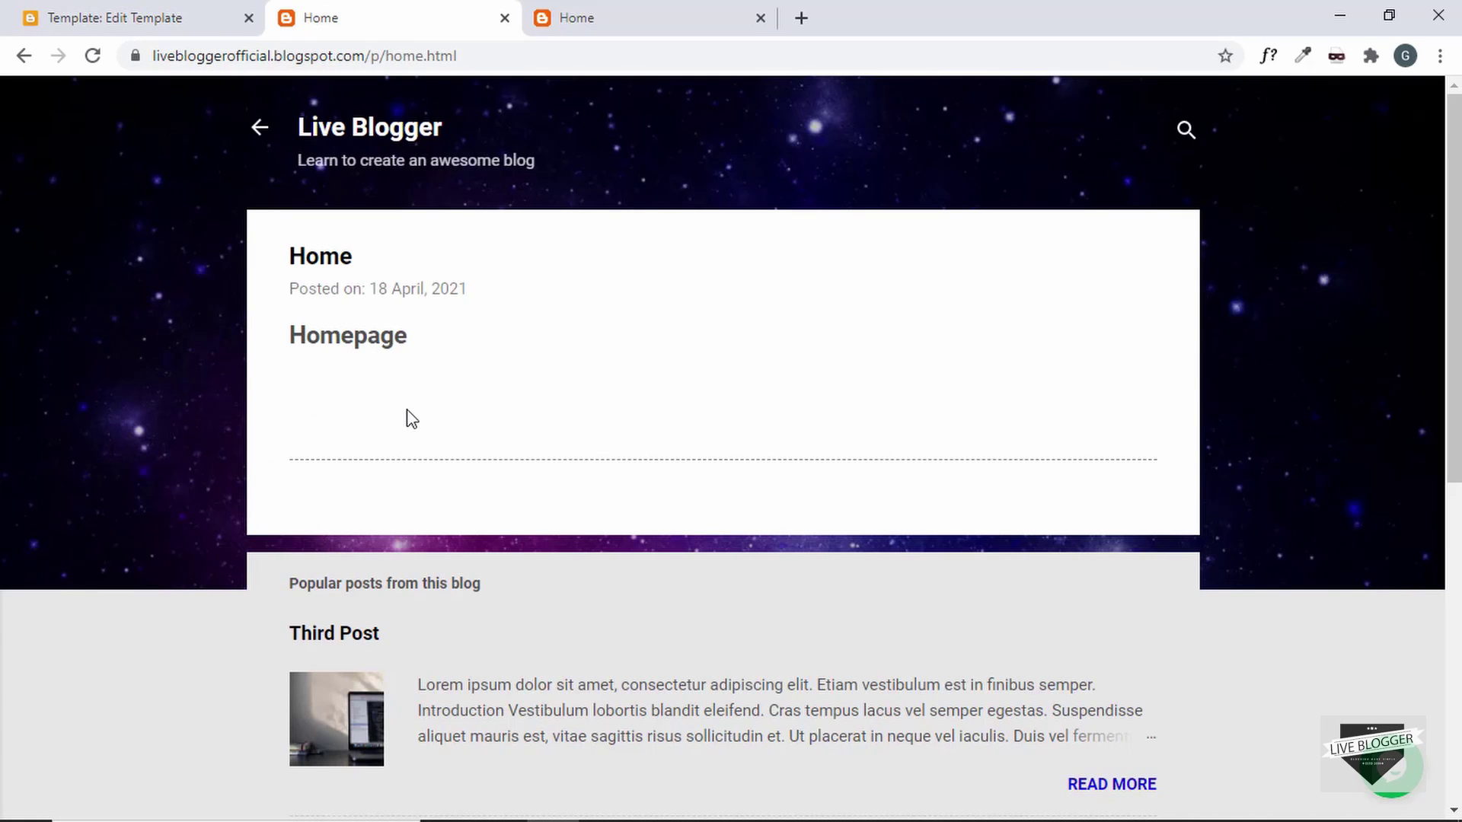
{"action": "right_click", "coordinate": [449, 587]}
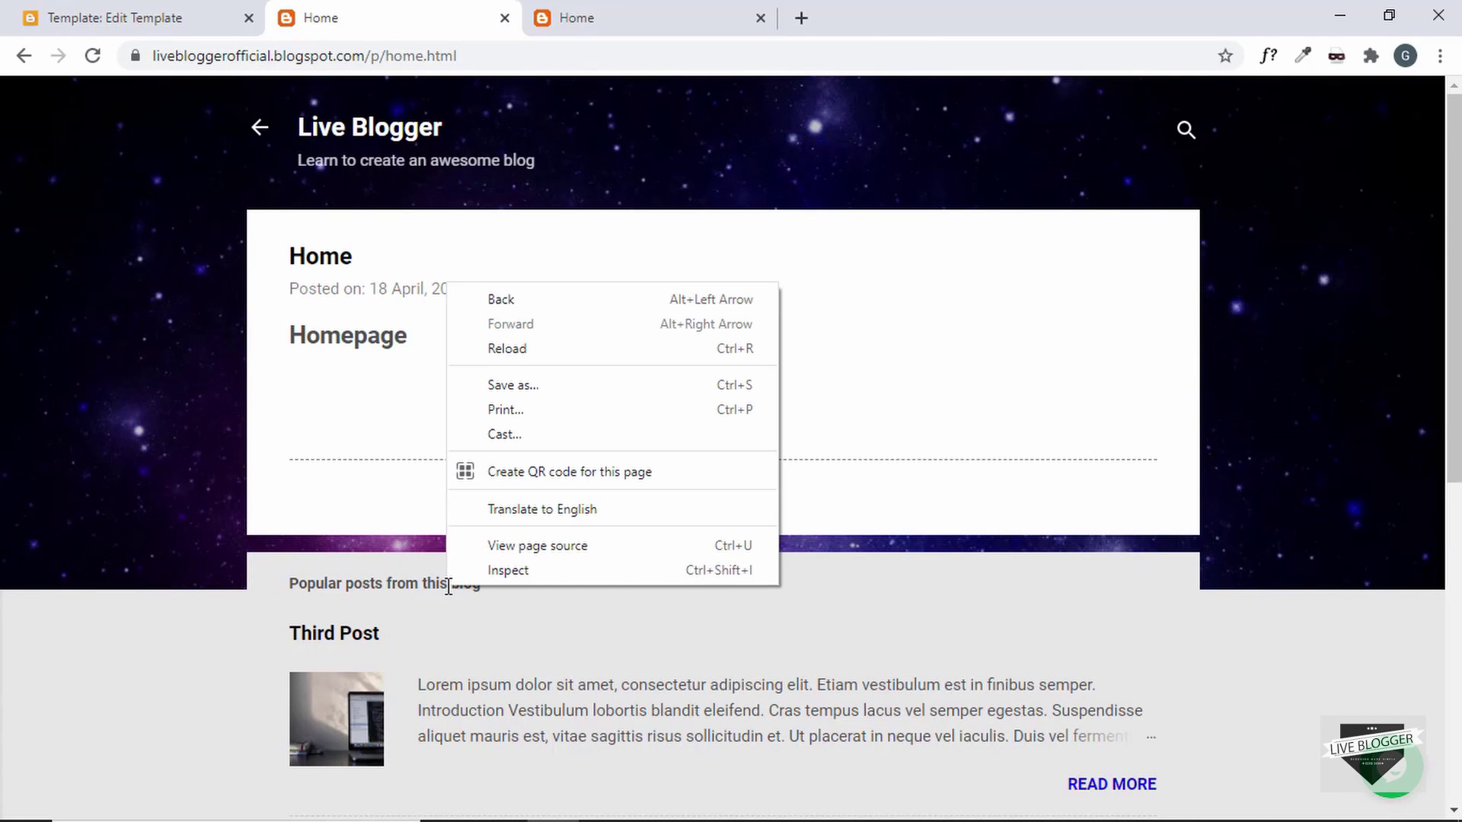
{"action": "left_click", "coordinate": [527, 577]}
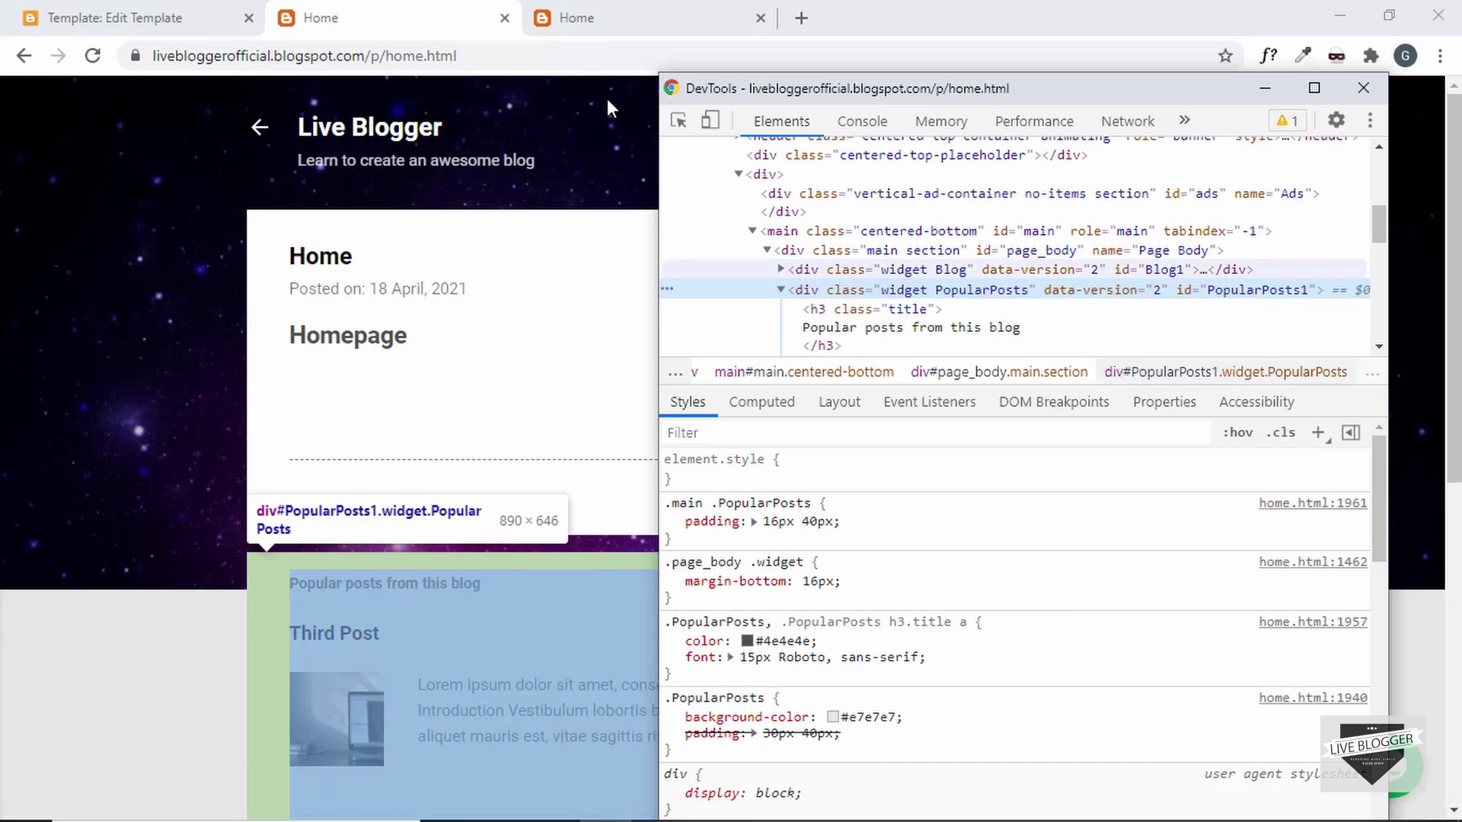
Step: Extend the rule's selector to body.static-homepage #PopularPosts1, give it display: none; and save the theme
{"action": "left_click", "coordinate": [251, 6]}
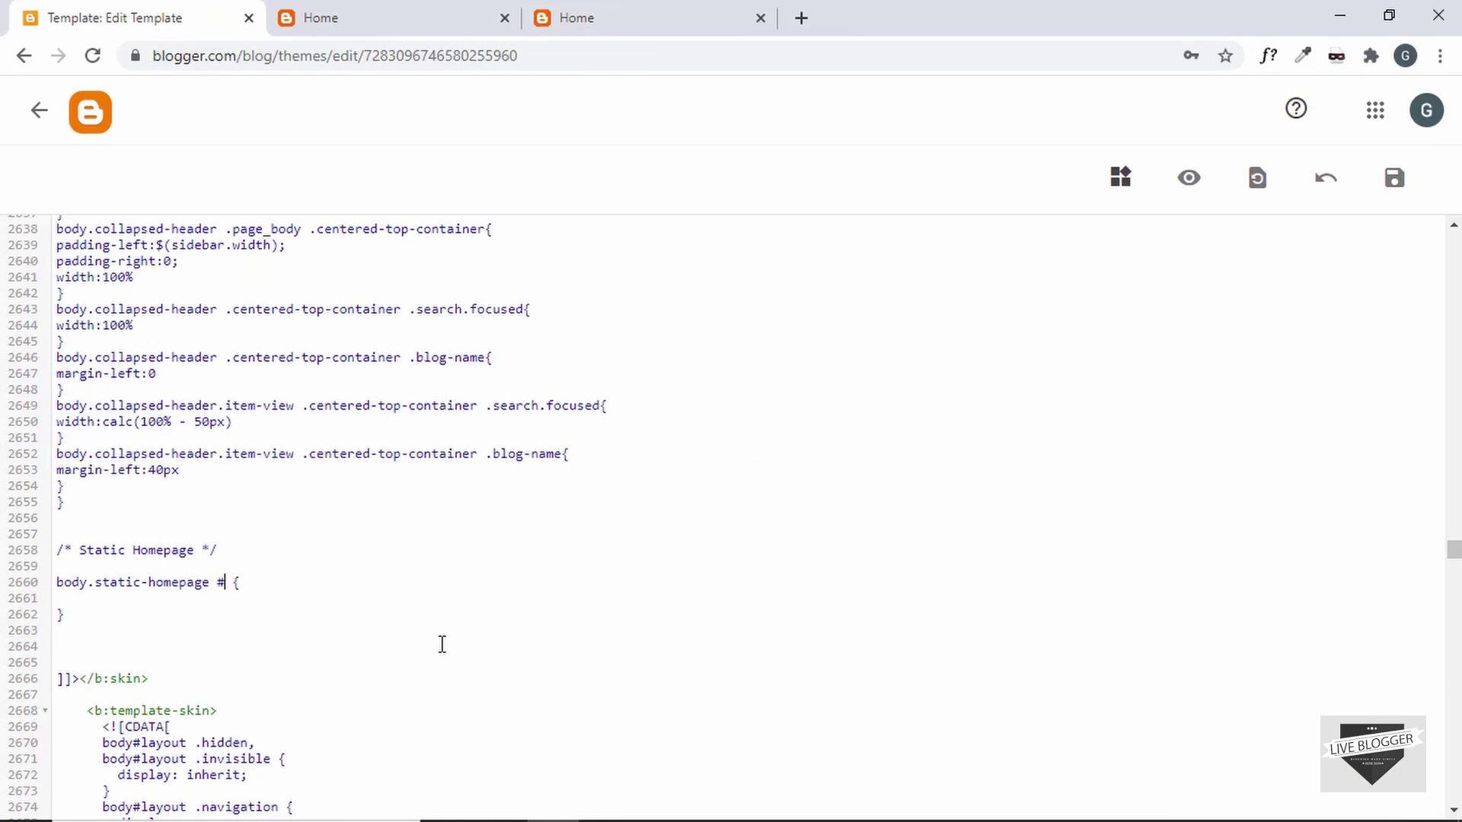
{"action": "type", "text": "Popula"}
{"action": "type", "text": "rPosts1"}
{"action": "type", "text": "dipsla"}
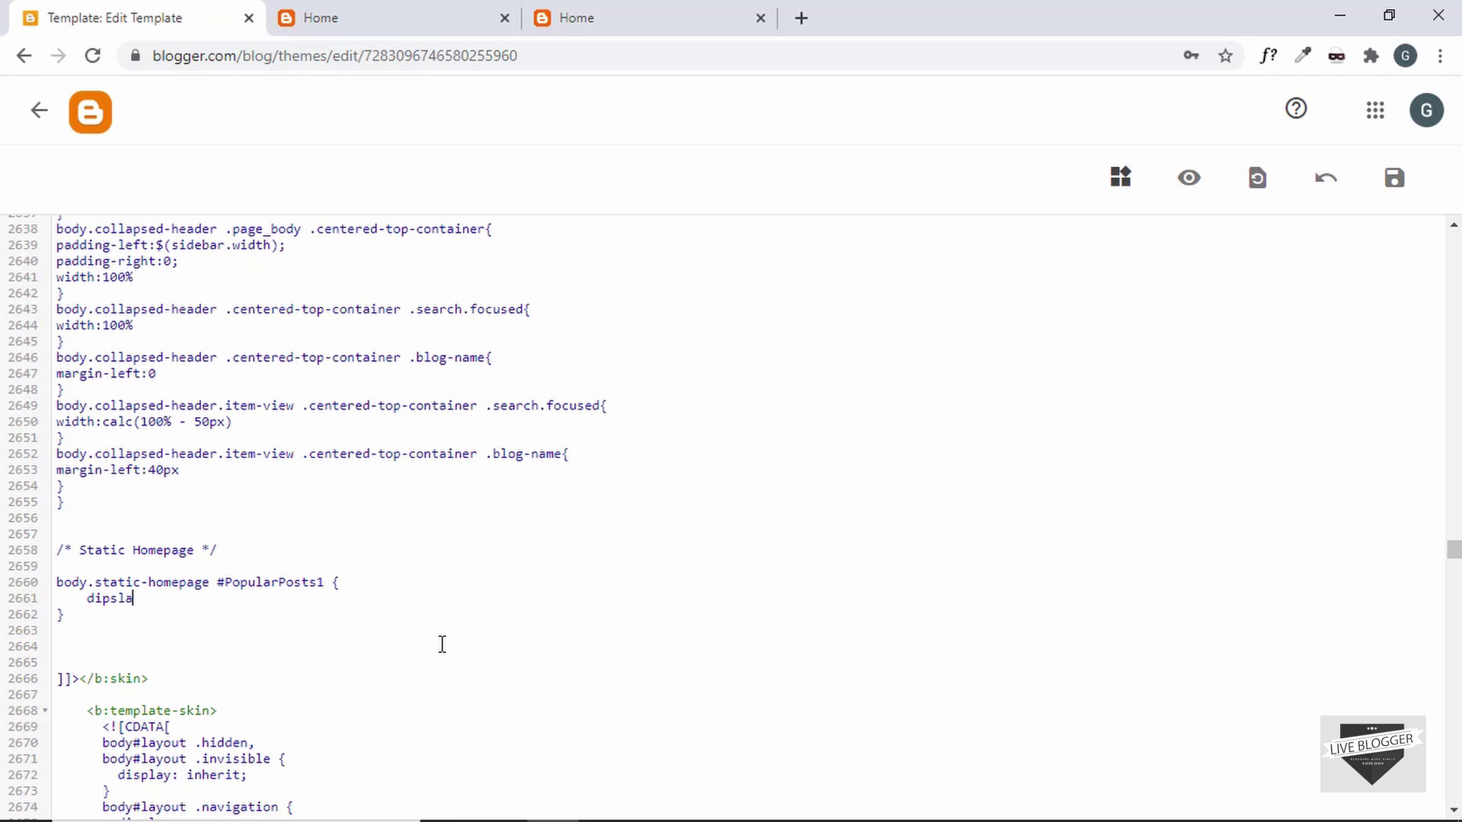
{"action": "key", "text": "BackSpace"}
{"action": "key", "text": "BackSpace"}
{"action": "key", "text": "BackSpace"}
{"action": "key", "text": "BackSpace"}
{"action": "type", "text": "splay: none;"}
{"action": "left_click", "coordinate": [1405, 190]}
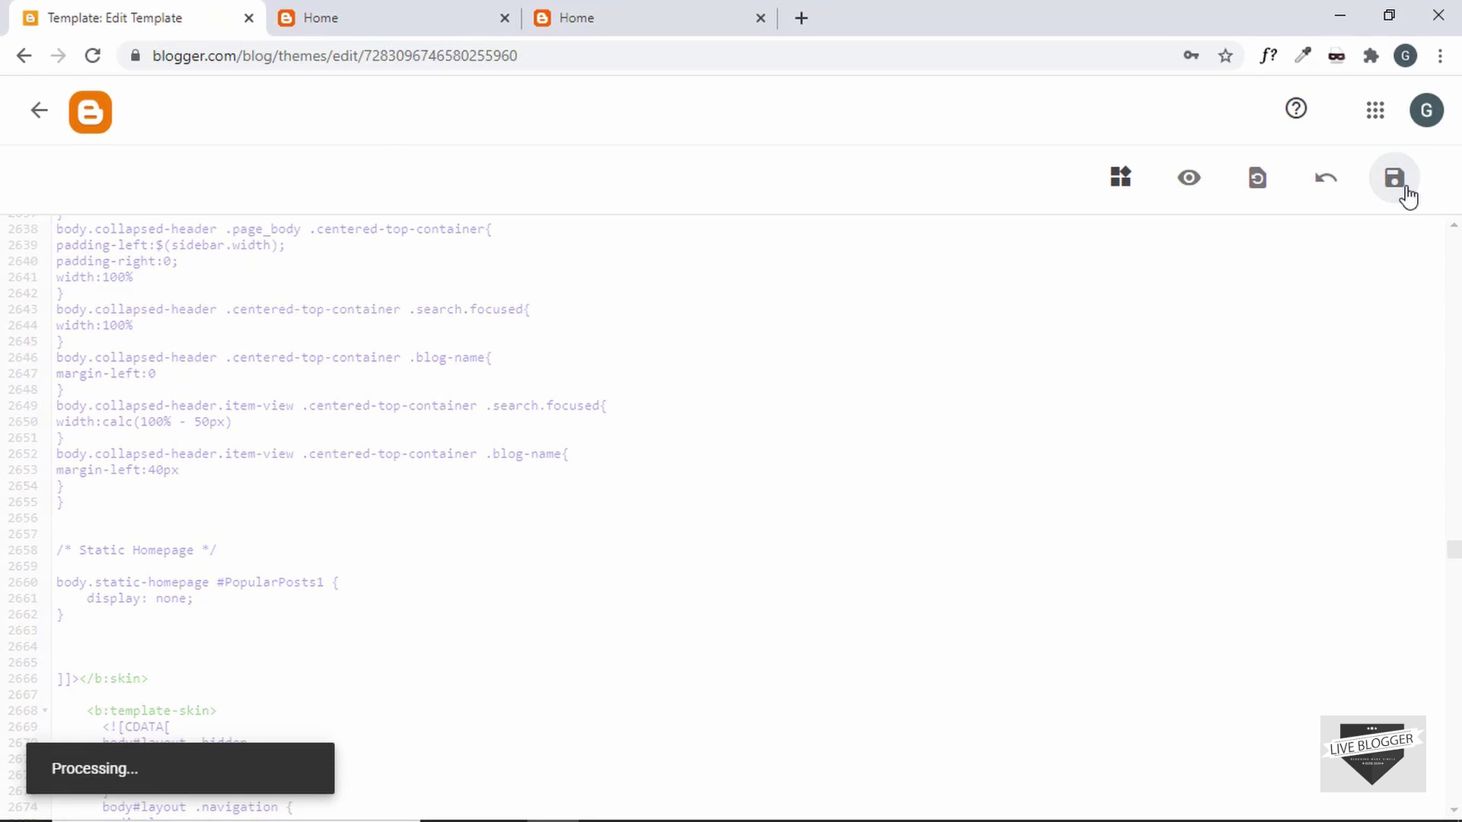
Step: Reload the Home page, check the popular posts section there and on the First Post page, and return to the Home page
{"action": "left_click", "coordinate": [321, 17]}
{"action": "key", "text": "F5"}
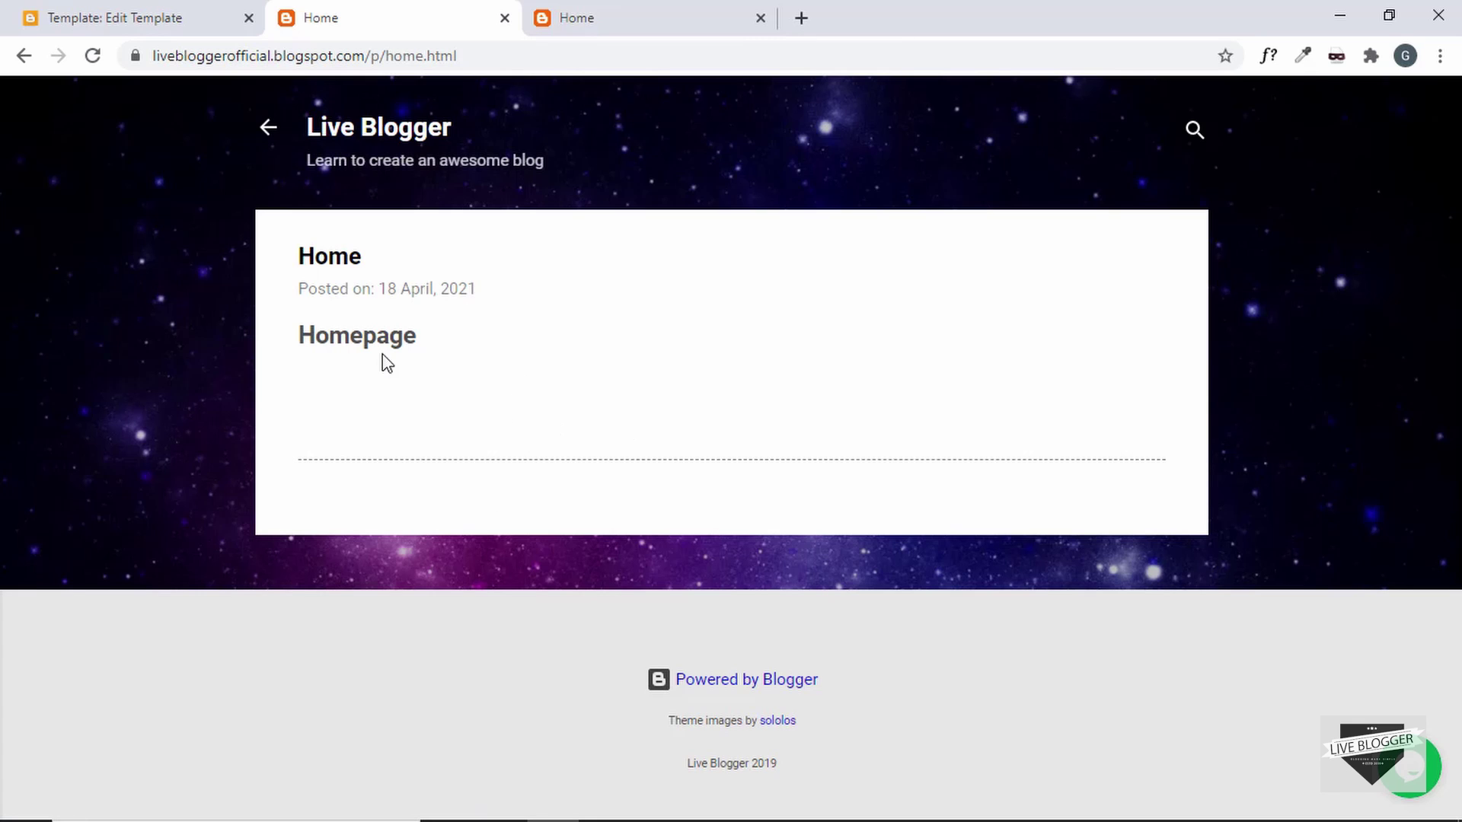
{"action": "left_click", "coordinate": [23, 56]}
{"action": "scroll", "coordinate": [567, 287], "scroll_direction": "down", "scroll_amount": 20}
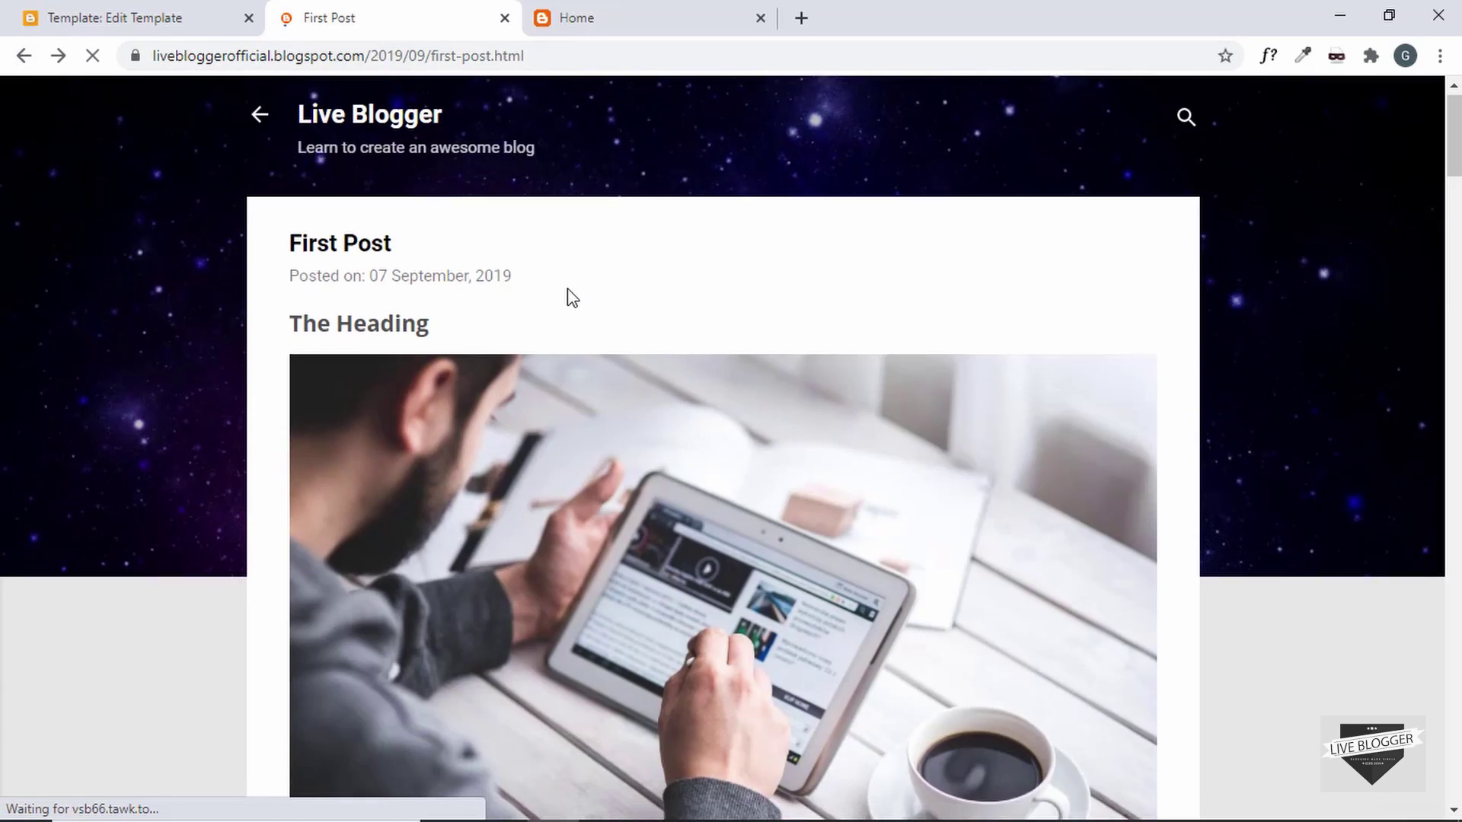
{"action": "scroll", "coordinate": [568, 287], "scroll_direction": "down", "scroll_amount": 20}
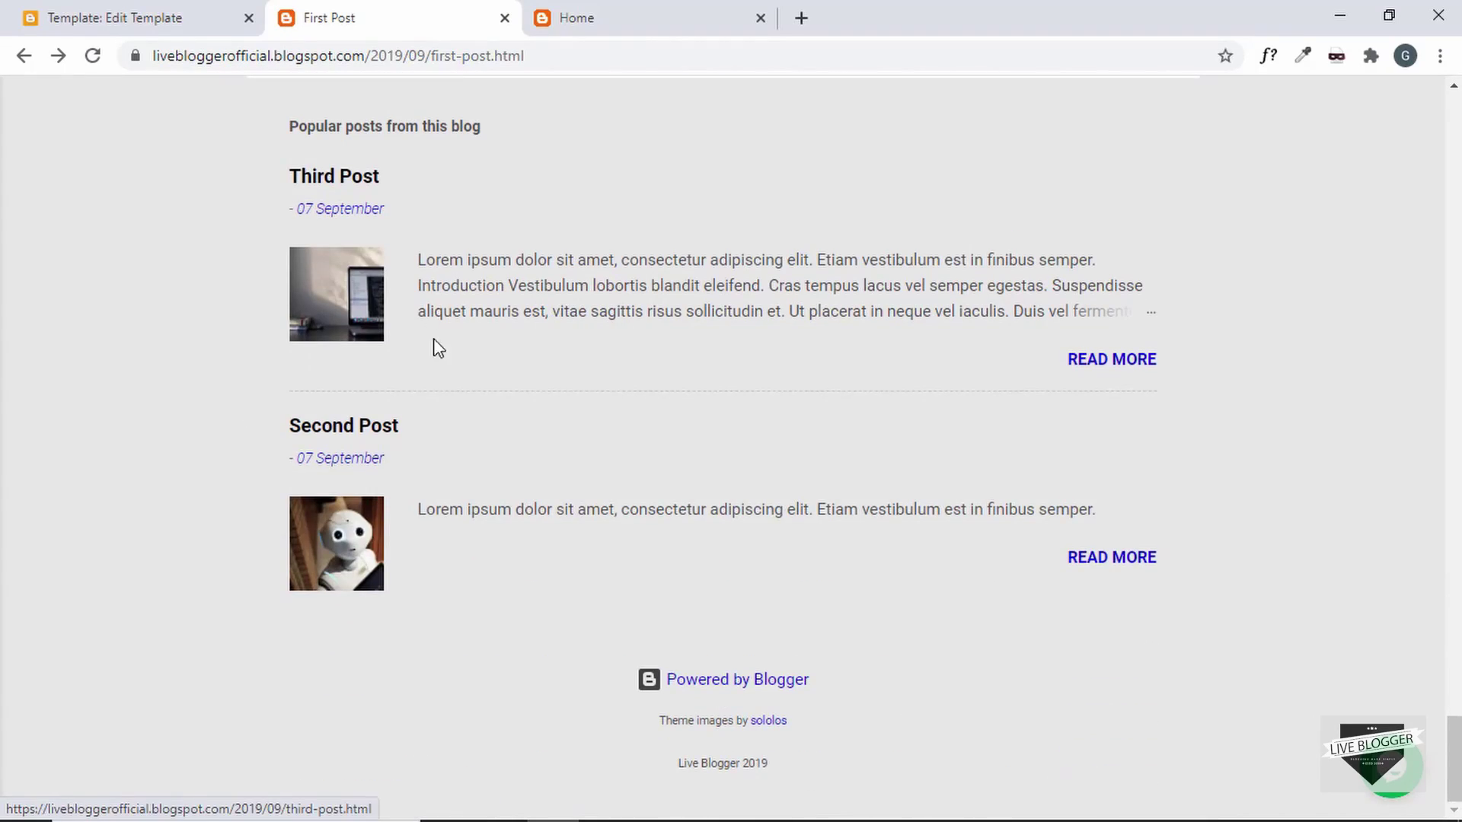
{"action": "left_click", "coordinate": [23, 56]}
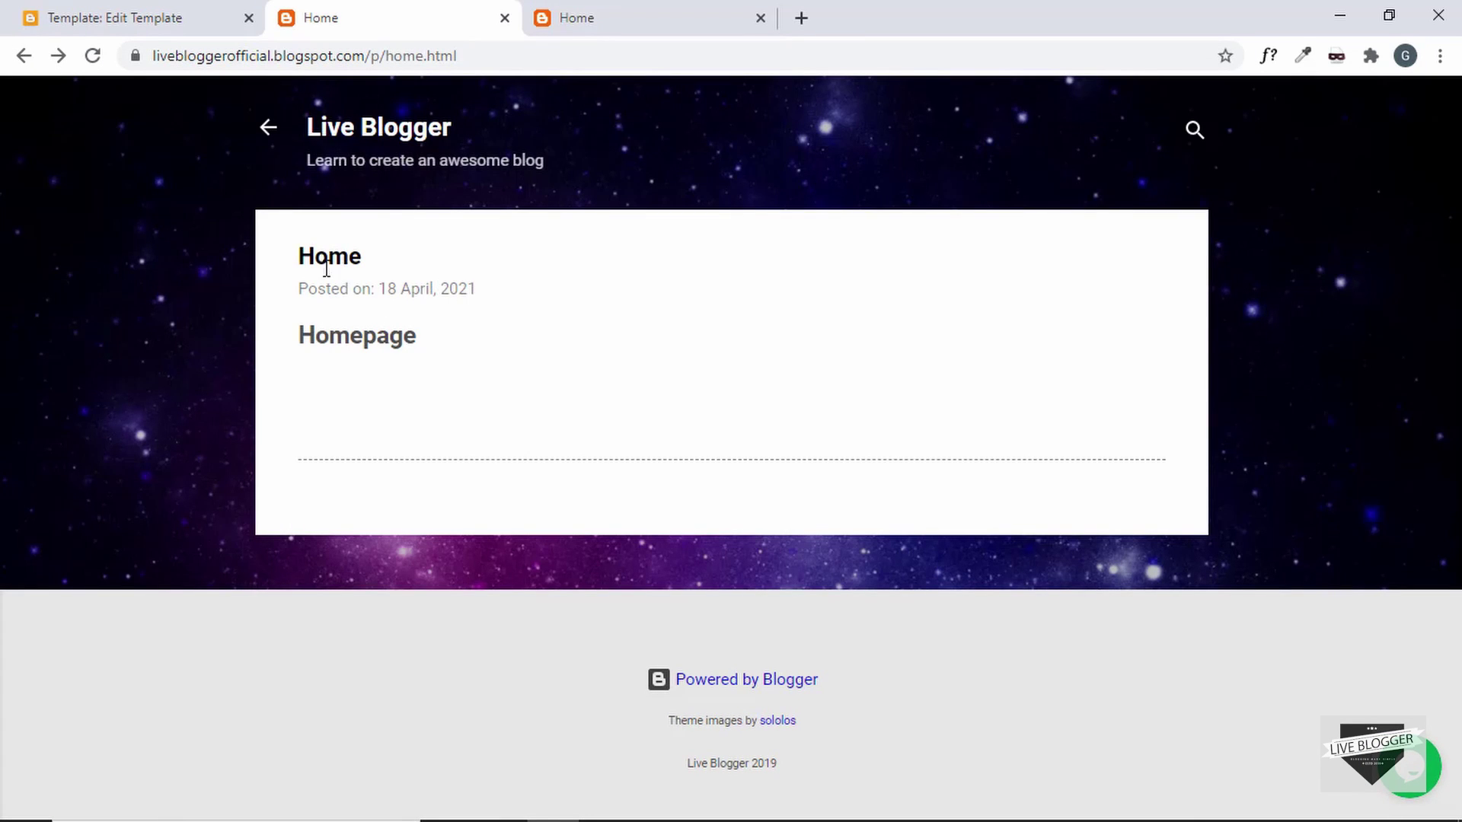
Step: Inspect the Home page's posted-on date and title to find their class names
{"action": "right_click", "coordinate": [389, 286]}
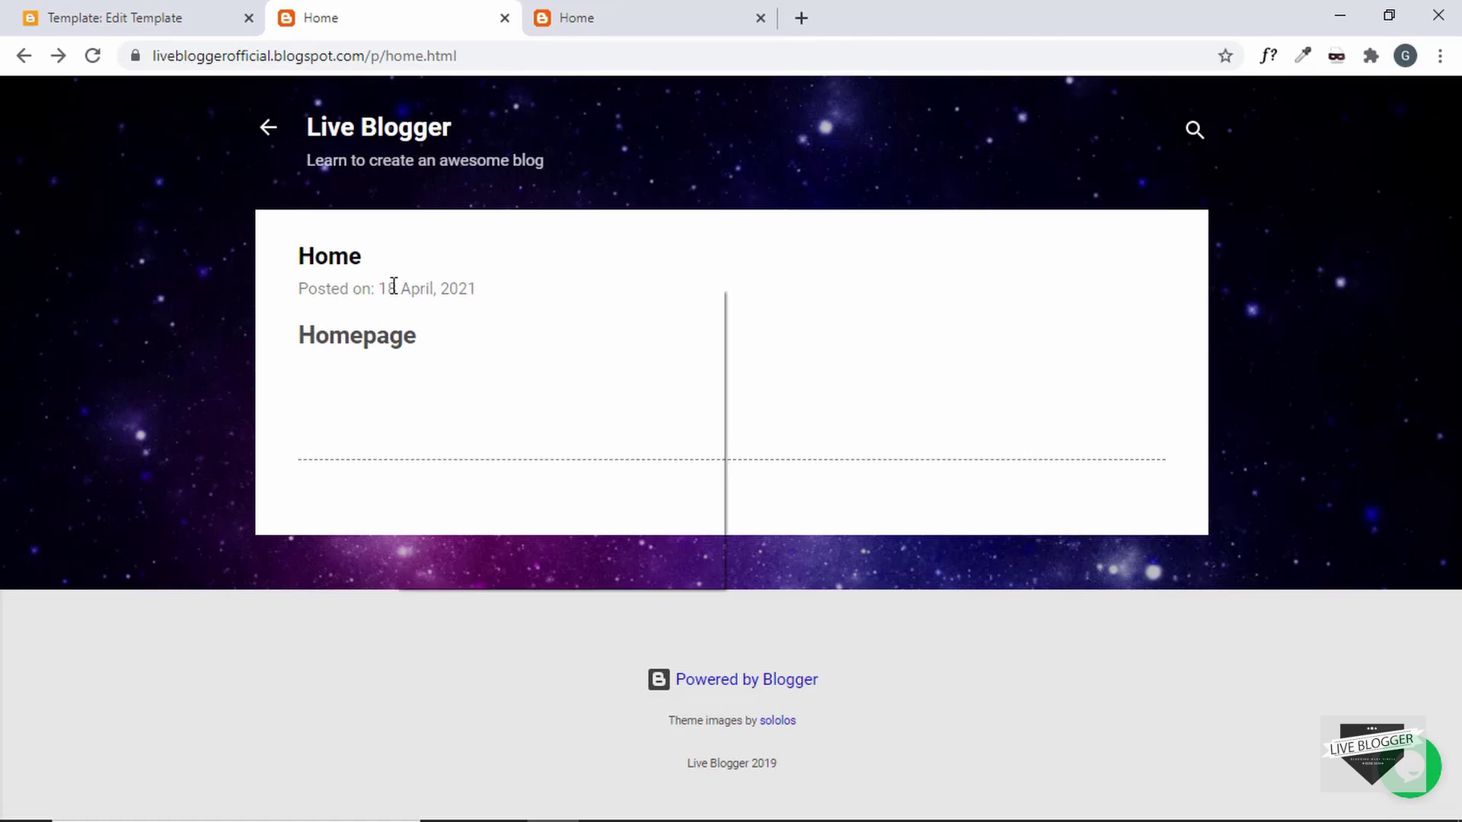
{"action": "left_click", "coordinate": [456, 573]}
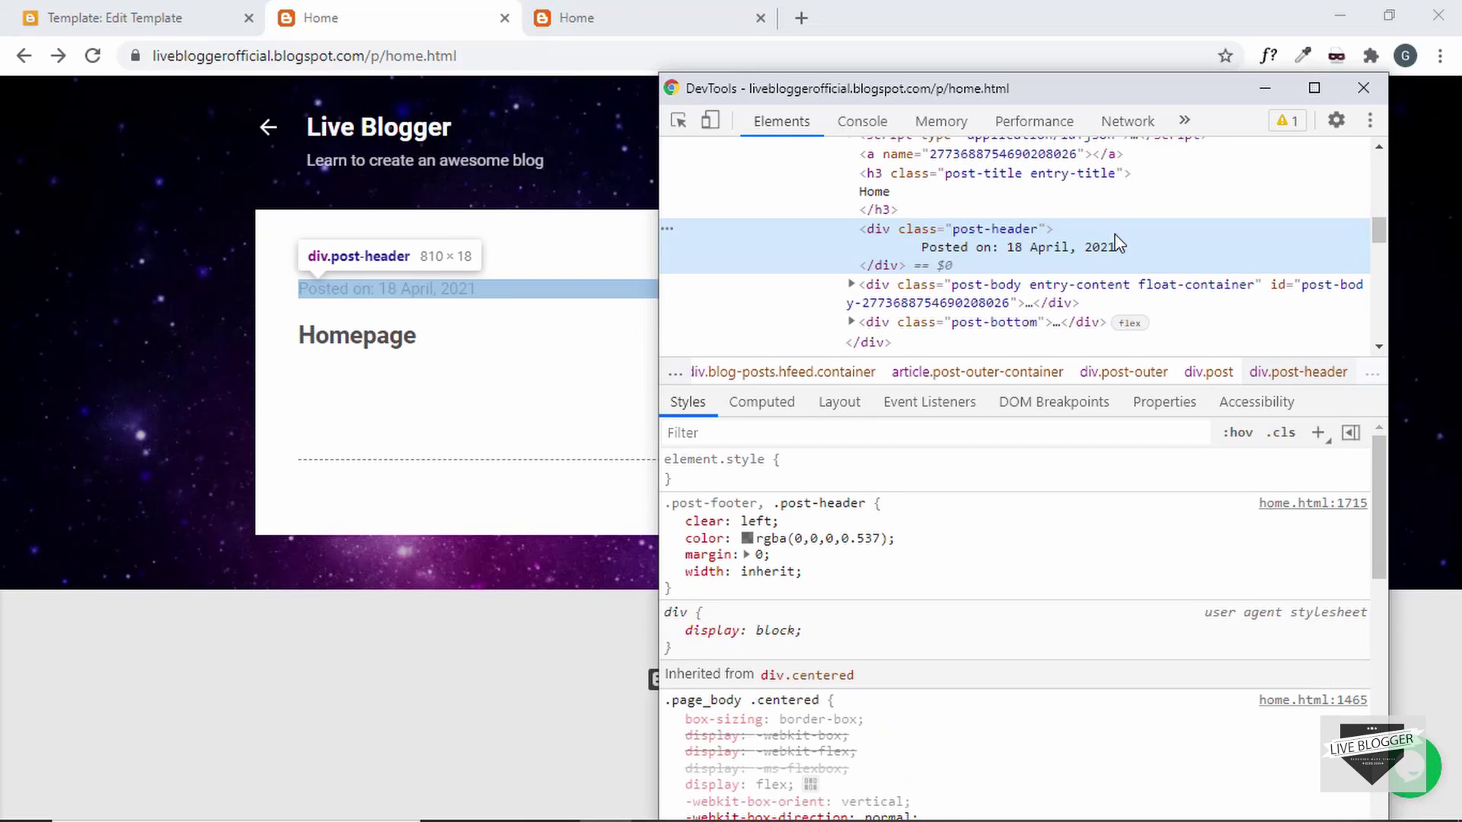
{"action": "scroll", "coordinate": [1012, 242], "scroll_direction": "up", "scroll_amount": 1}
{"action": "left_click", "coordinate": [1011, 232]}
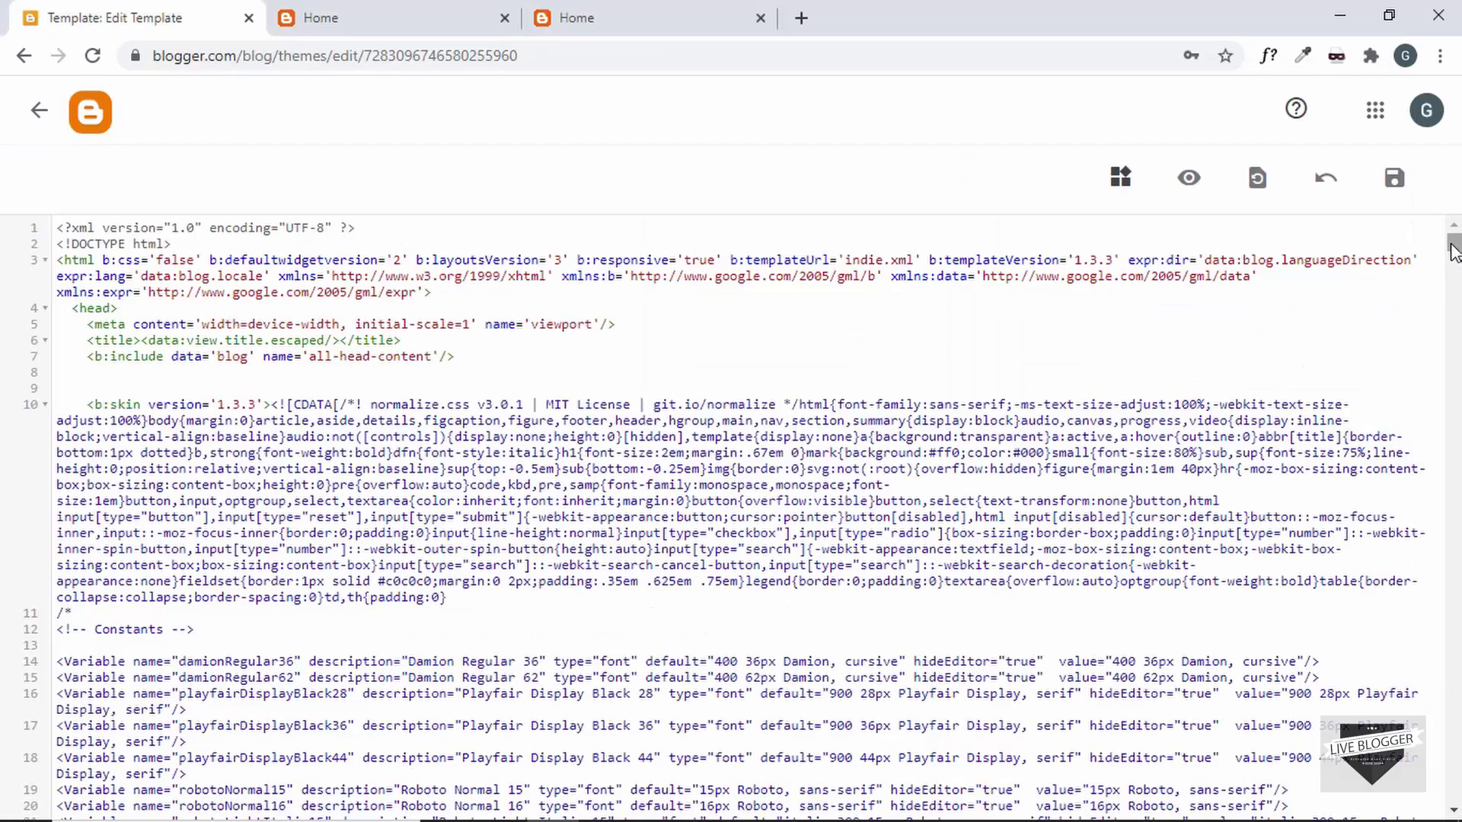
Step: Add body.static-homepage .post-header, as a second selector after #PopularPosts1 in the static homepage rule
{"action": "left_click_drag", "start_coordinate": [1451, 251], "coordinate": [1454, 549]}
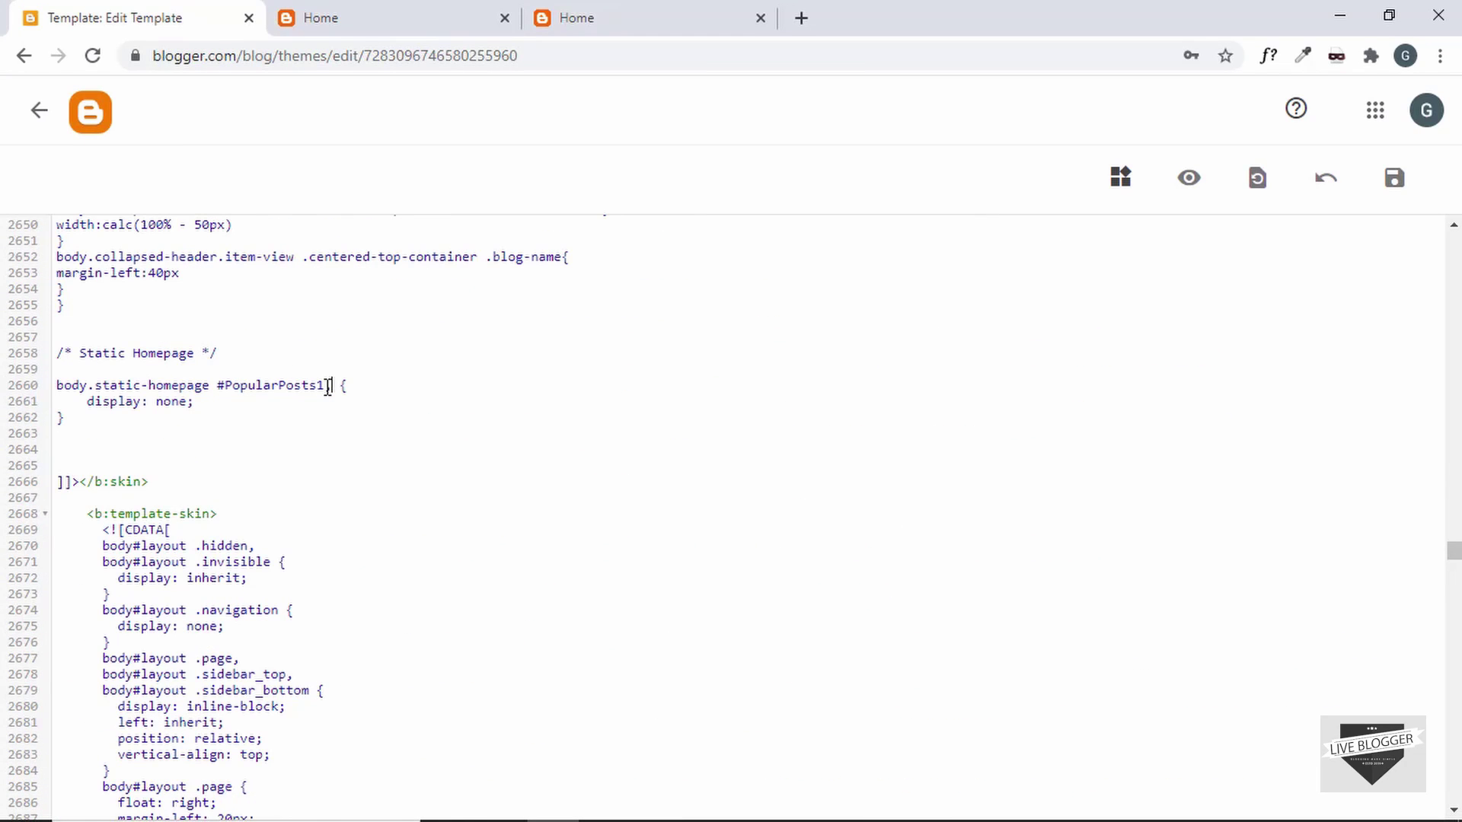
{"action": "left_click", "coordinate": [328, 388]}
{"action": "type", "text": ","}
{"action": "key", "text": "Return"}
{"action": "left_click", "coordinate": [57, 386]}
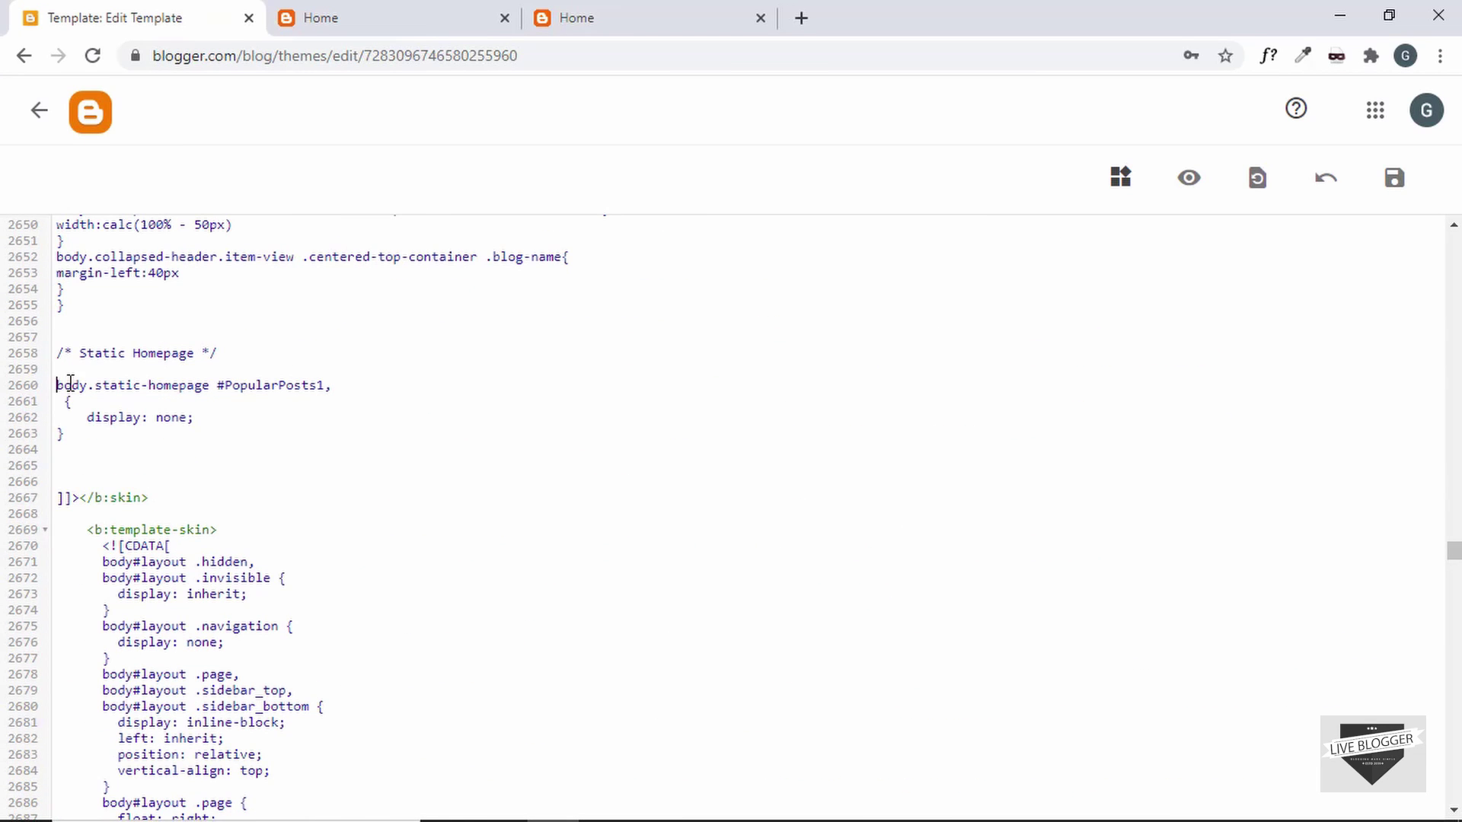
{"action": "left_click_drag", "start_coordinate": [70, 383], "coordinate": [213, 388]}
{"action": "key", "text": "ctrl+c"}
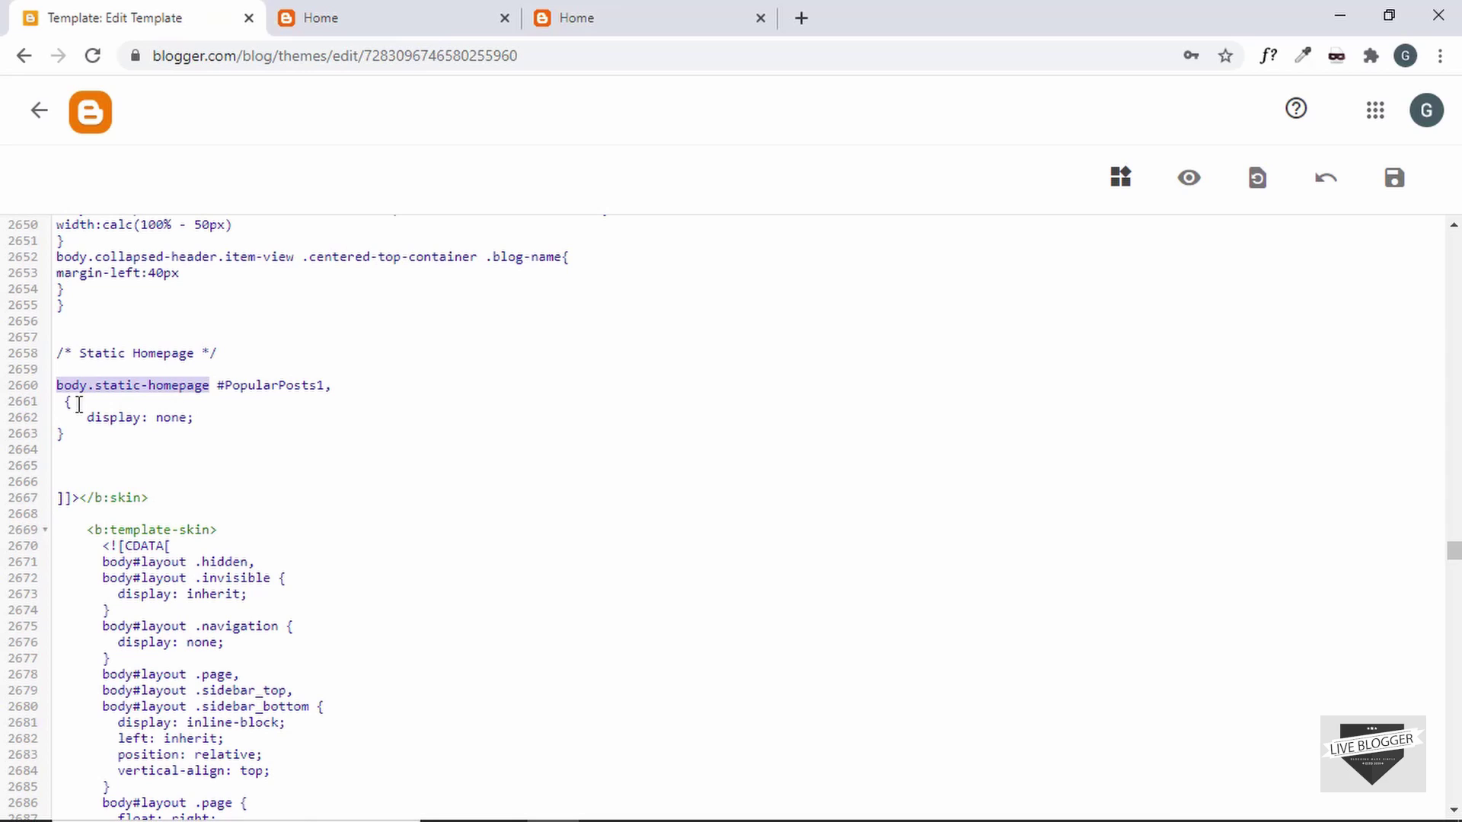
{"action": "left_click", "coordinate": [56, 397]}
{"action": "key", "text": "ctrl+v"}
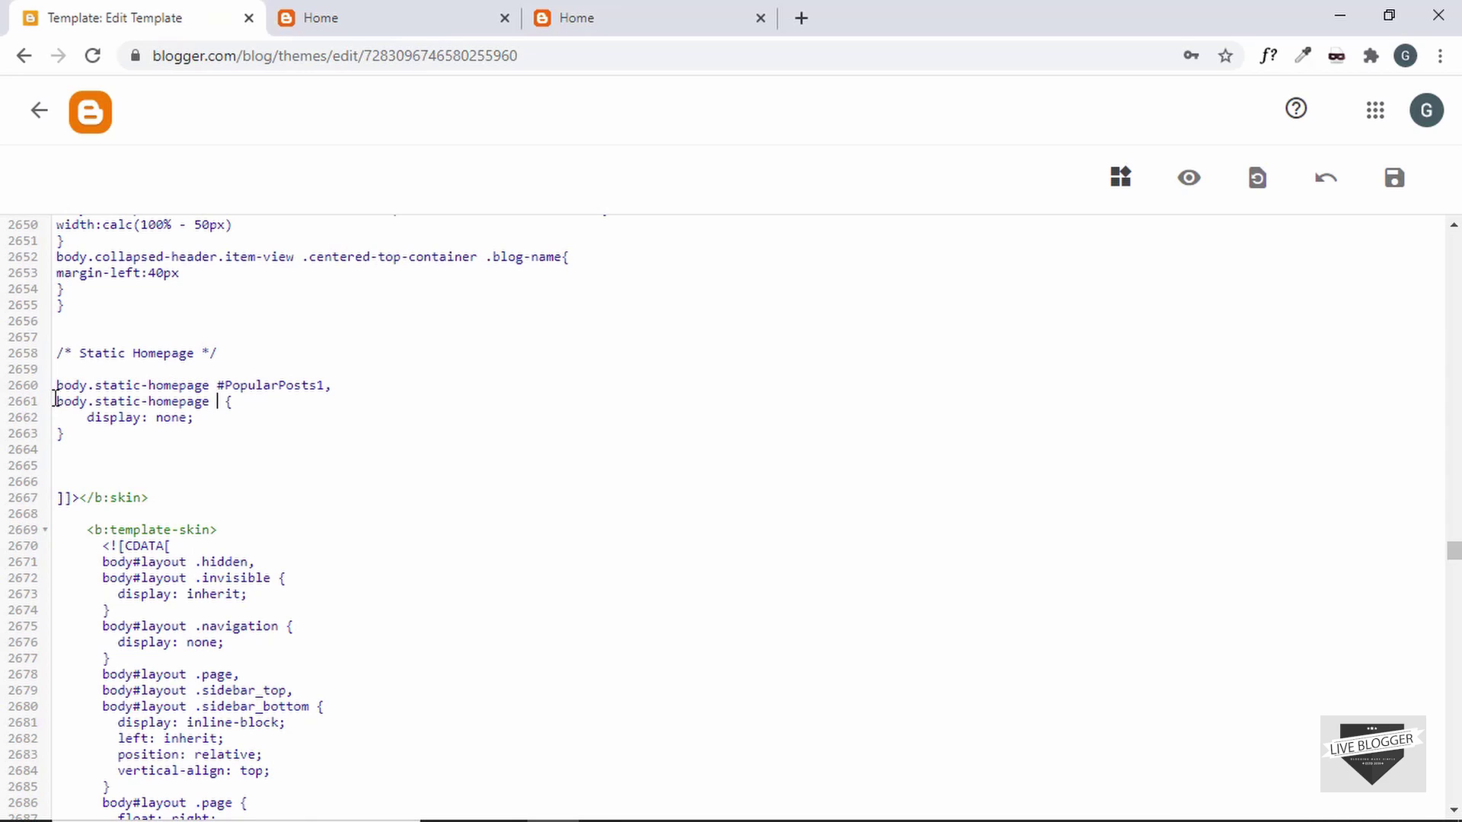
{"action": "type", "text": ".post-header,"}
Step: Add body.static-homepage .post-title as the third selector of the rule and save the theme
{"action": "key", "text": "Return"}
{"action": "key", "text": "ctrl+v"}
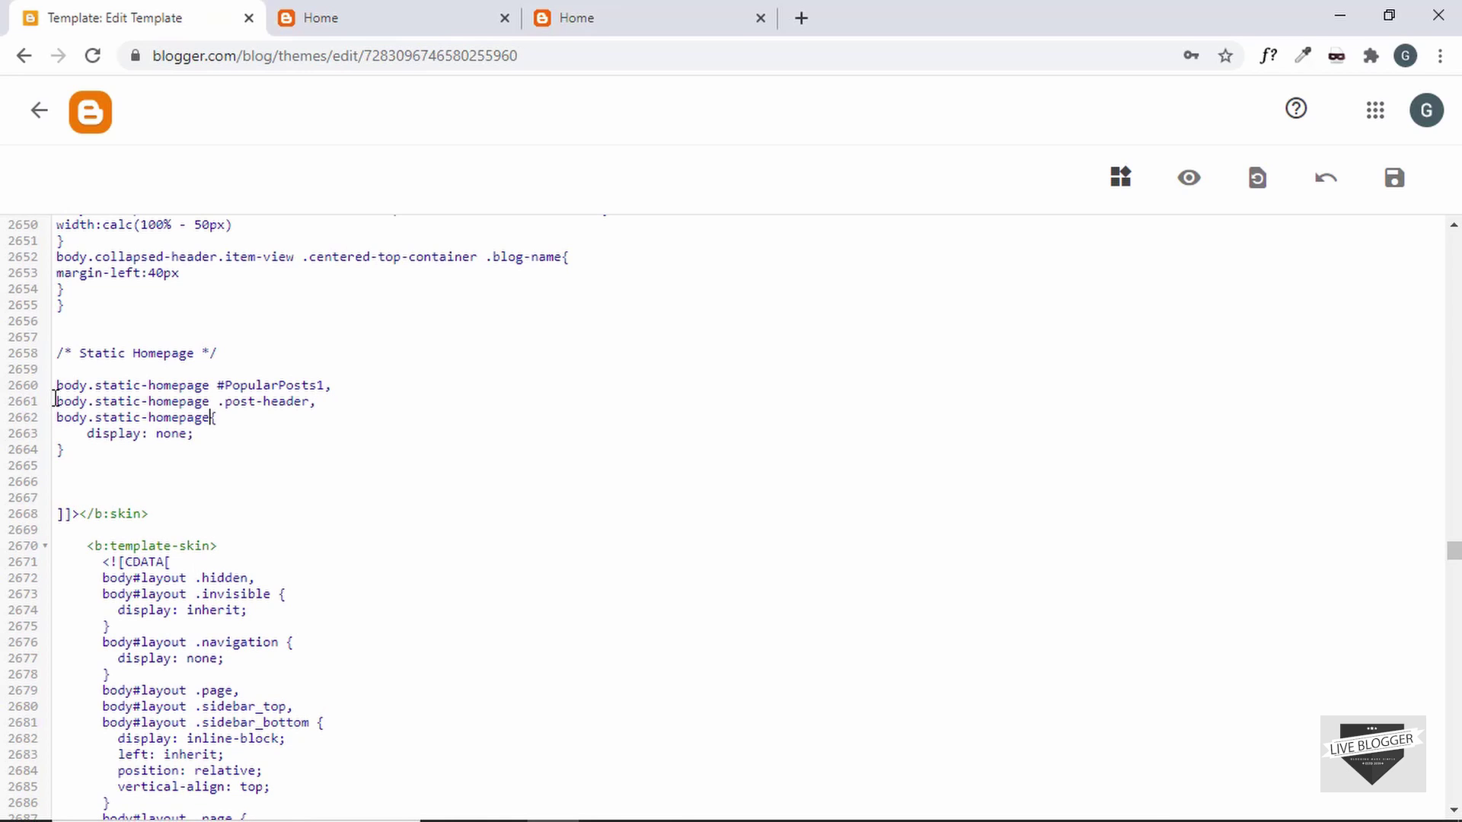
{"action": "type", "text": ".post-title"}
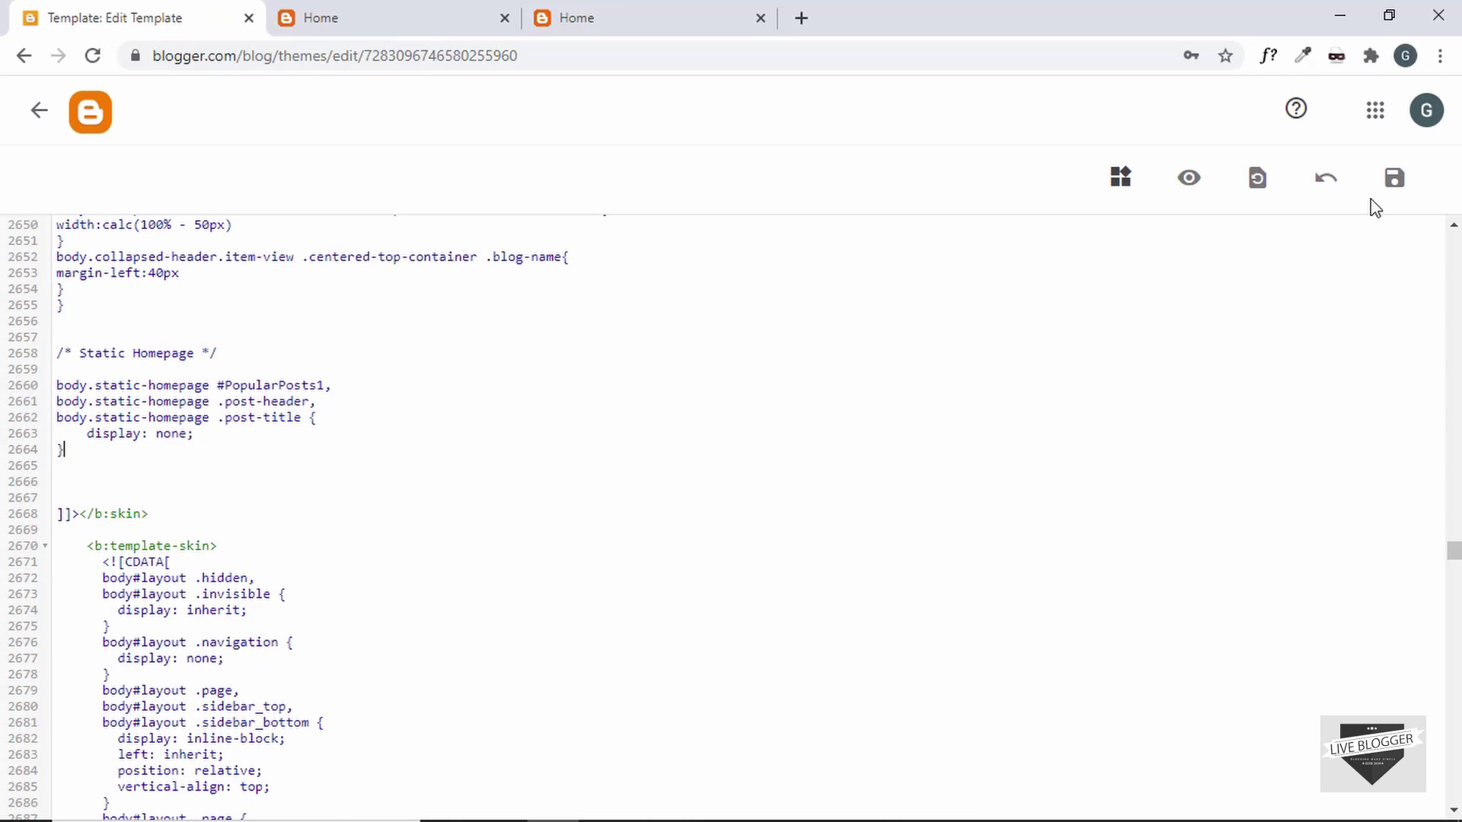
{"action": "left_click", "coordinate": [1394, 178]}
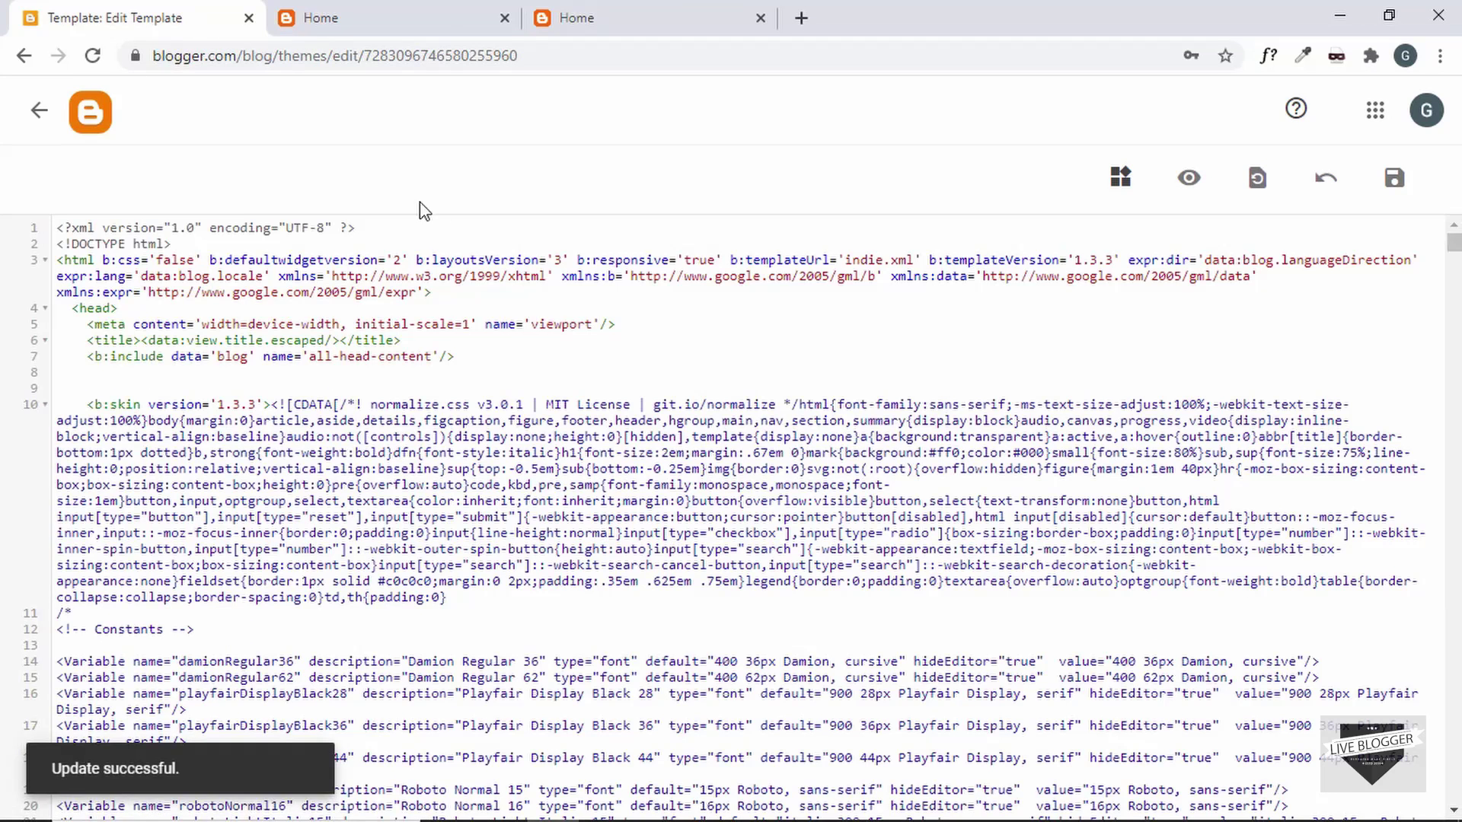
Step: Reload the blog's Home page and check whether its title and date are hidden above the Homepage heading
{"action": "left_click", "coordinate": [411, 17]}
{"action": "left_click", "coordinate": [413, 55]}
{"action": "key", "text": "Return"}
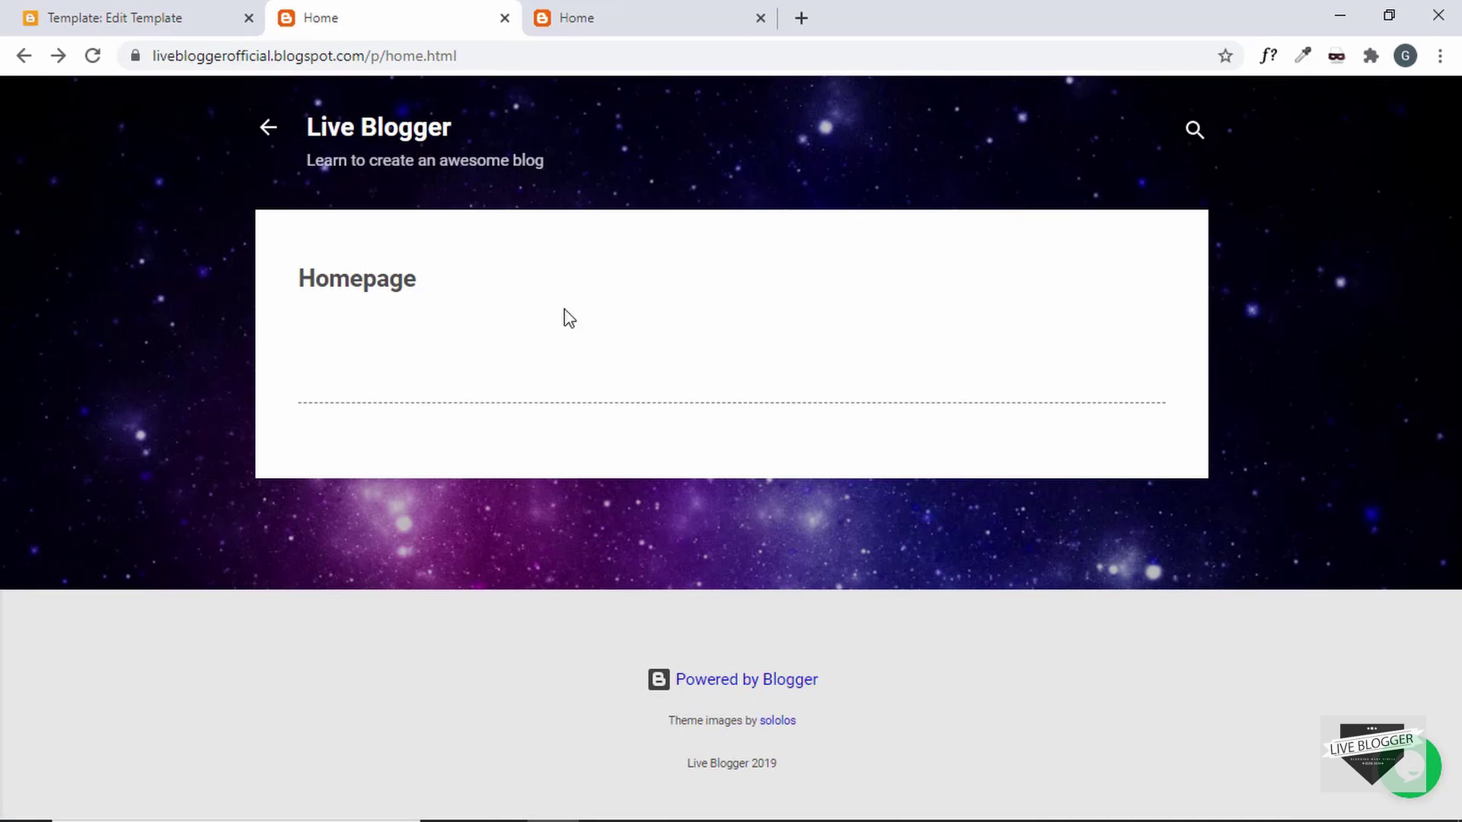
{"action": "left_click_drag", "start_coordinate": [310, 281], "coordinate": [447, 290]}
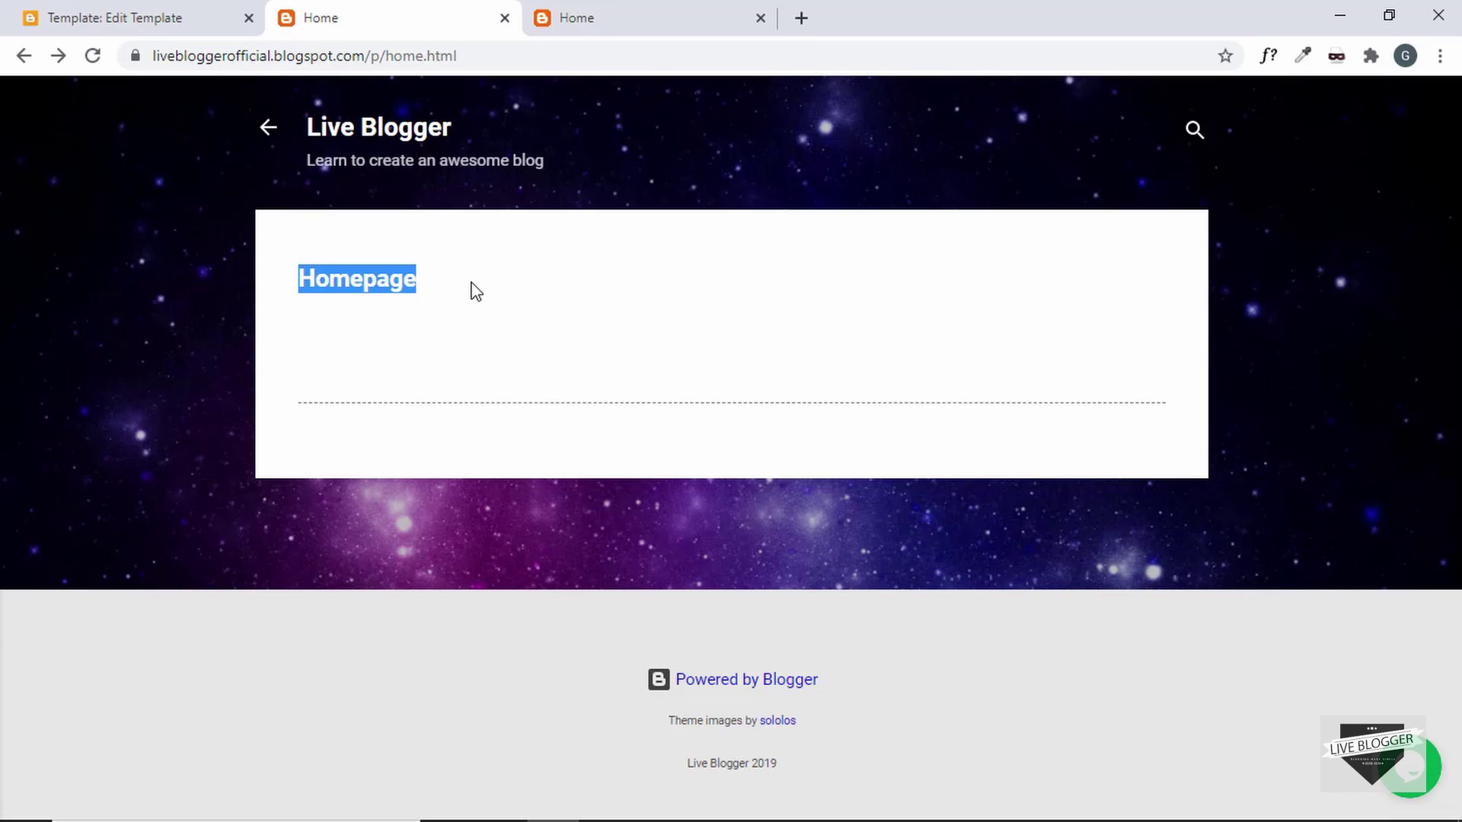
{"action": "left_click", "coordinate": [470, 290]}
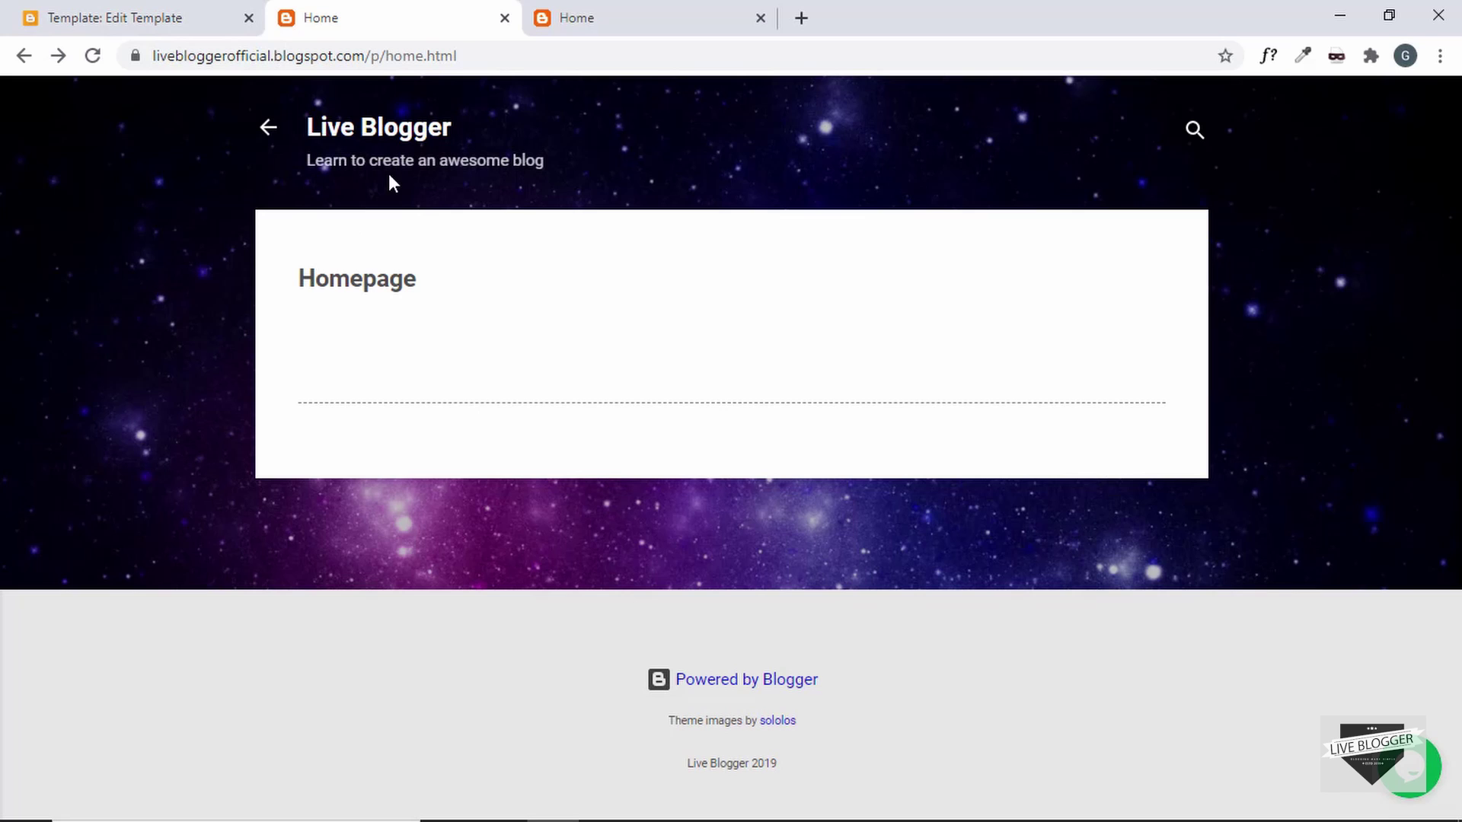
Step: Open the blog's index.html address in place of p/home.html and look through the list of posts
{"action": "left_click", "coordinate": [372, 57]}
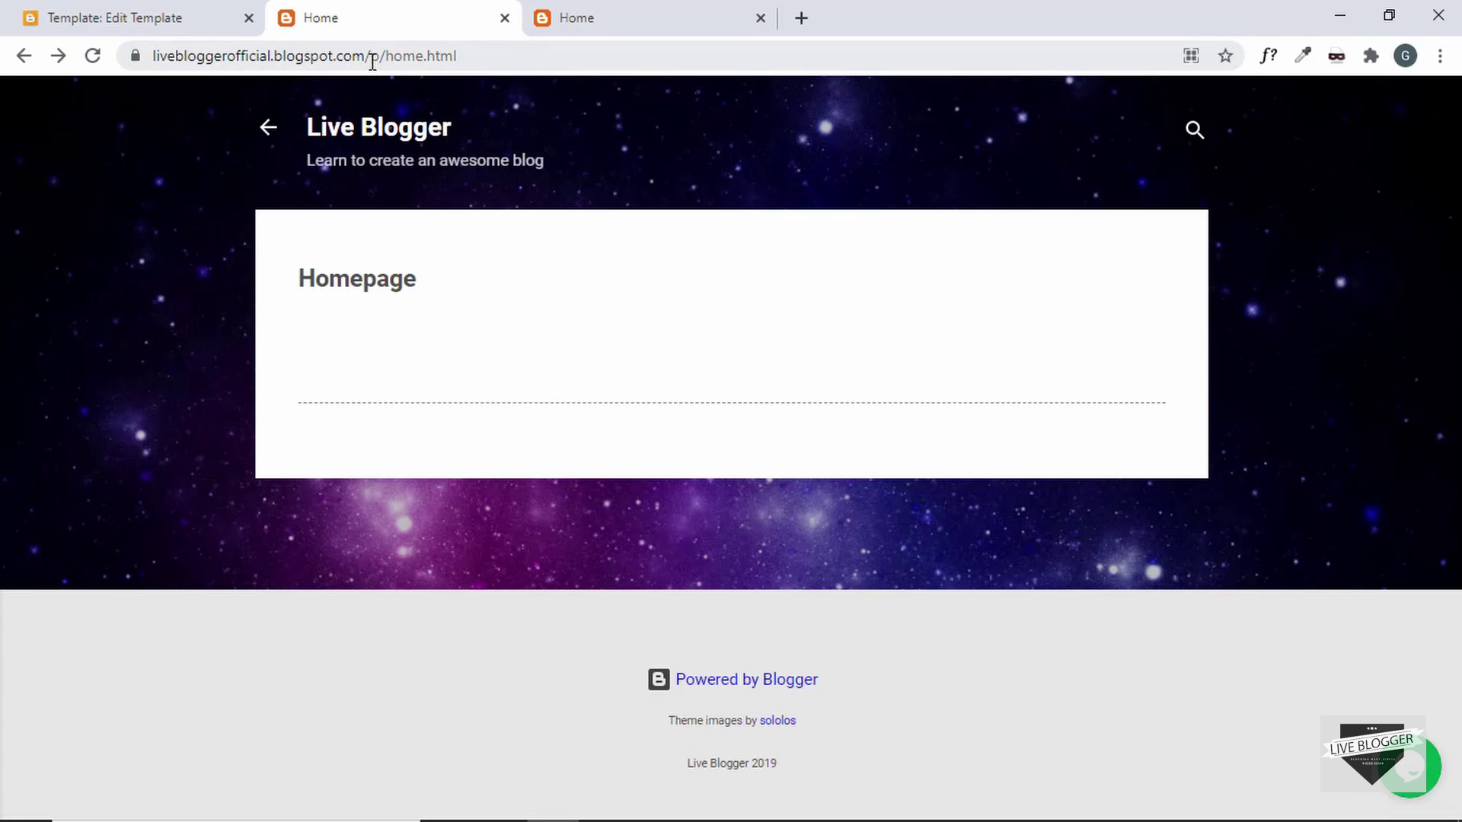
{"action": "left_click_drag", "start_coordinate": [372, 57], "coordinate": [581, 65]}
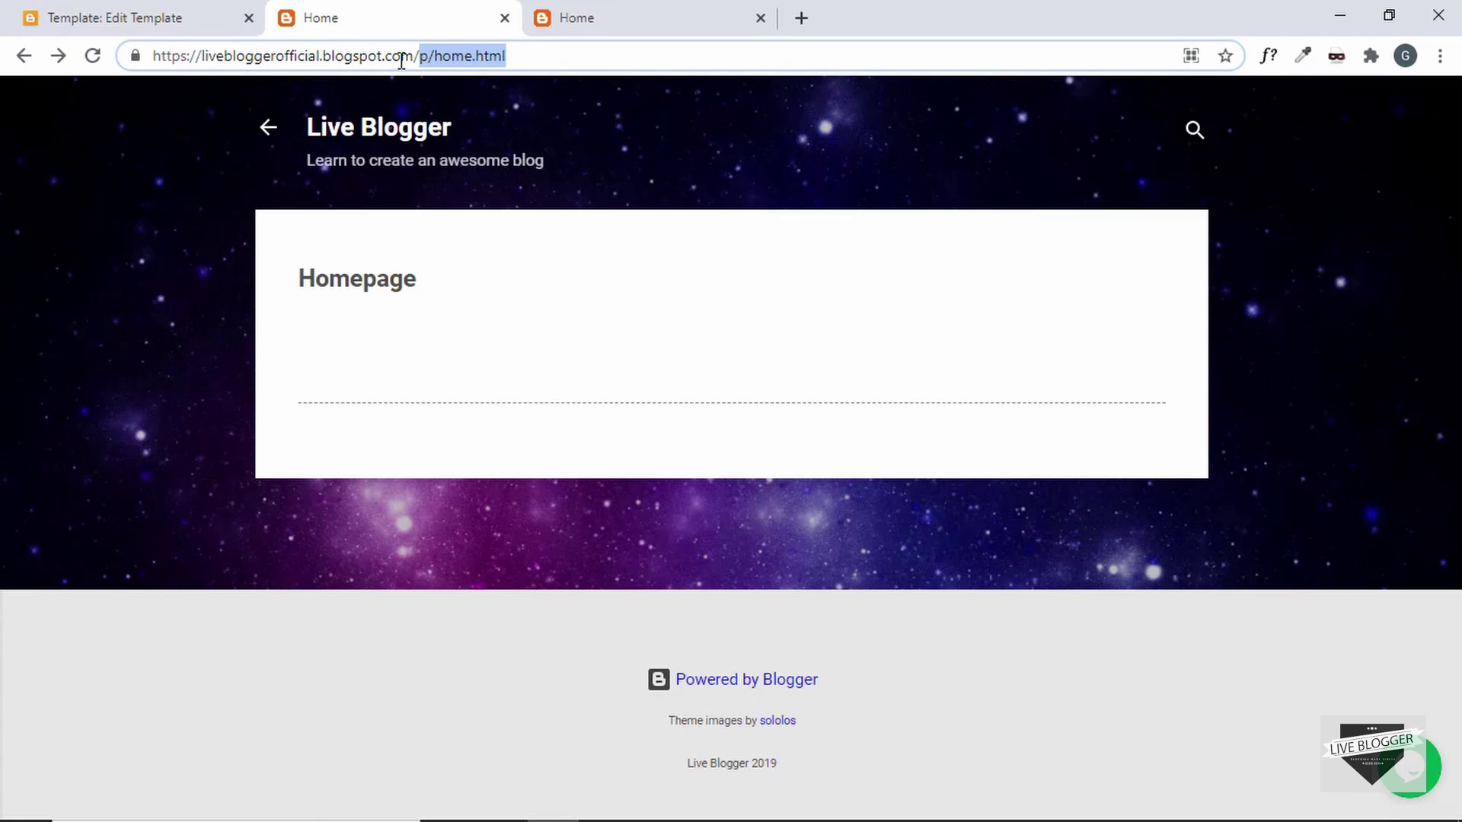
{"action": "type", "text": "index.html"}
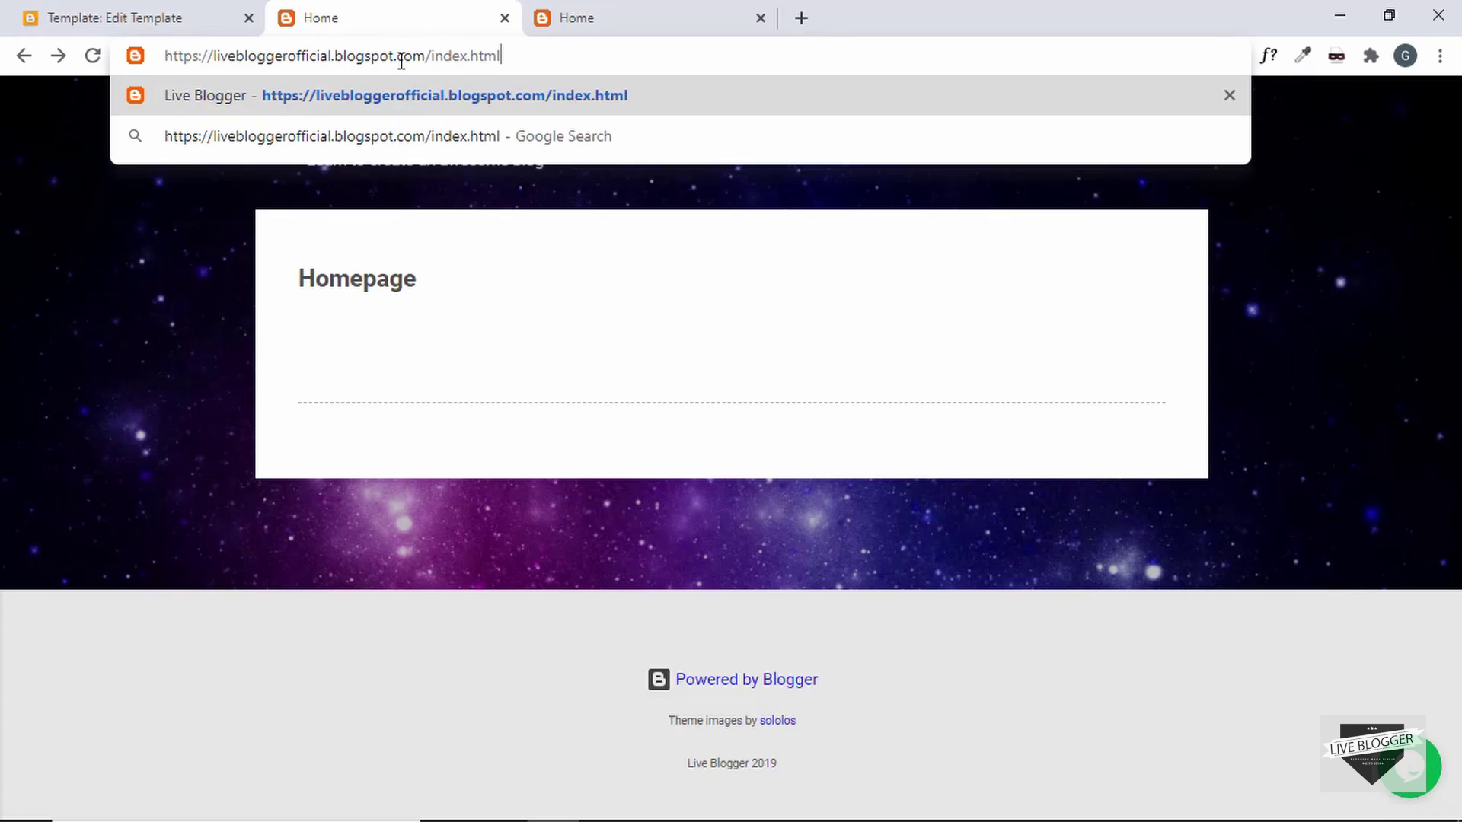
{"action": "key", "text": "Return"}
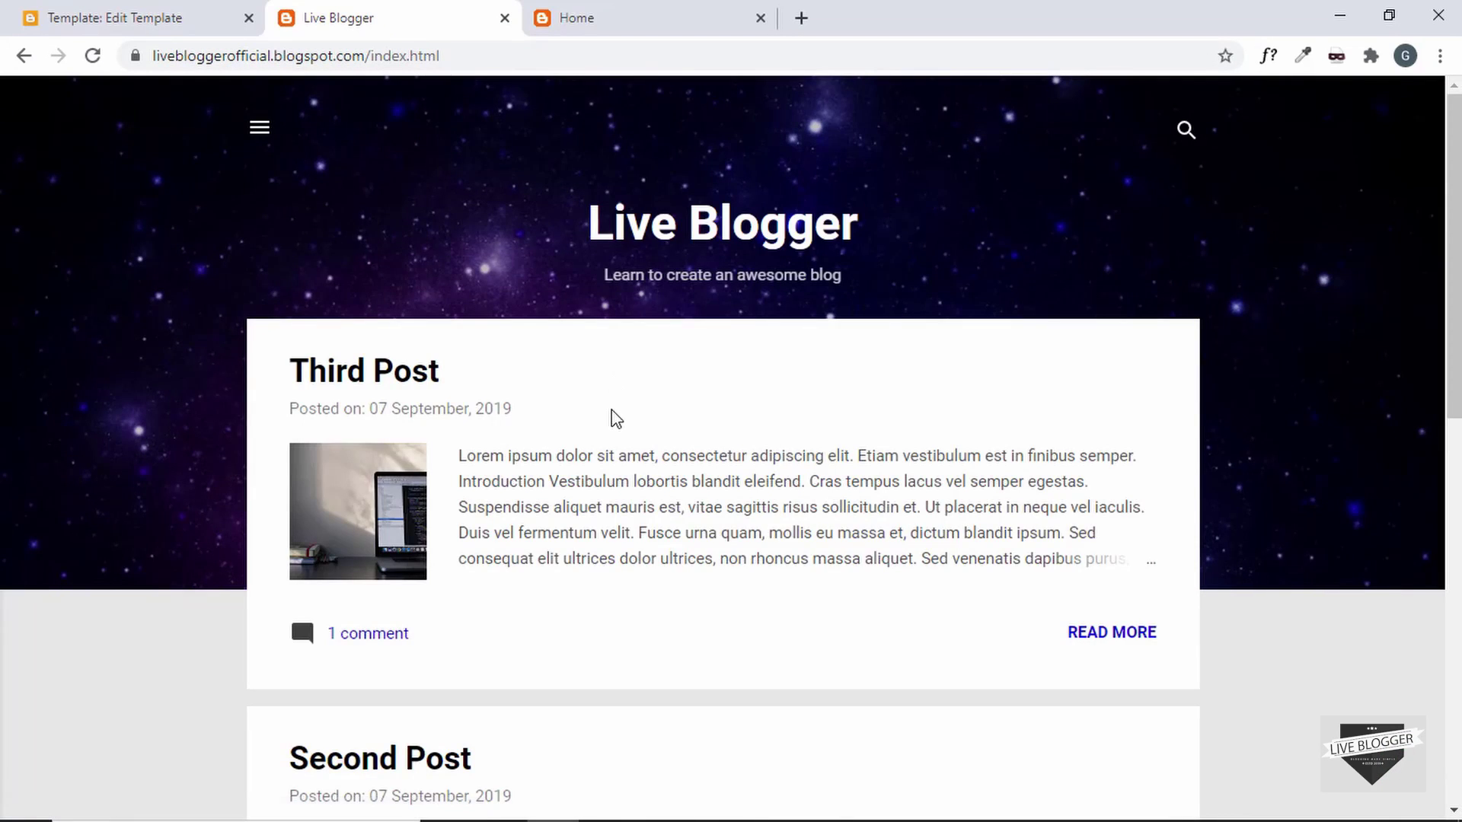
{"action": "scroll", "coordinate": [611, 416], "scroll_direction": "down", "scroll_amount": 2}
{"action": "scroll", "coordinate": [612, 416], "scroll_direction": "down", "scroll_amount": 8}
{"action": "scroll", "coordinate": [611, 416], "scroll_direction": "up", "scroll_amount": 9}
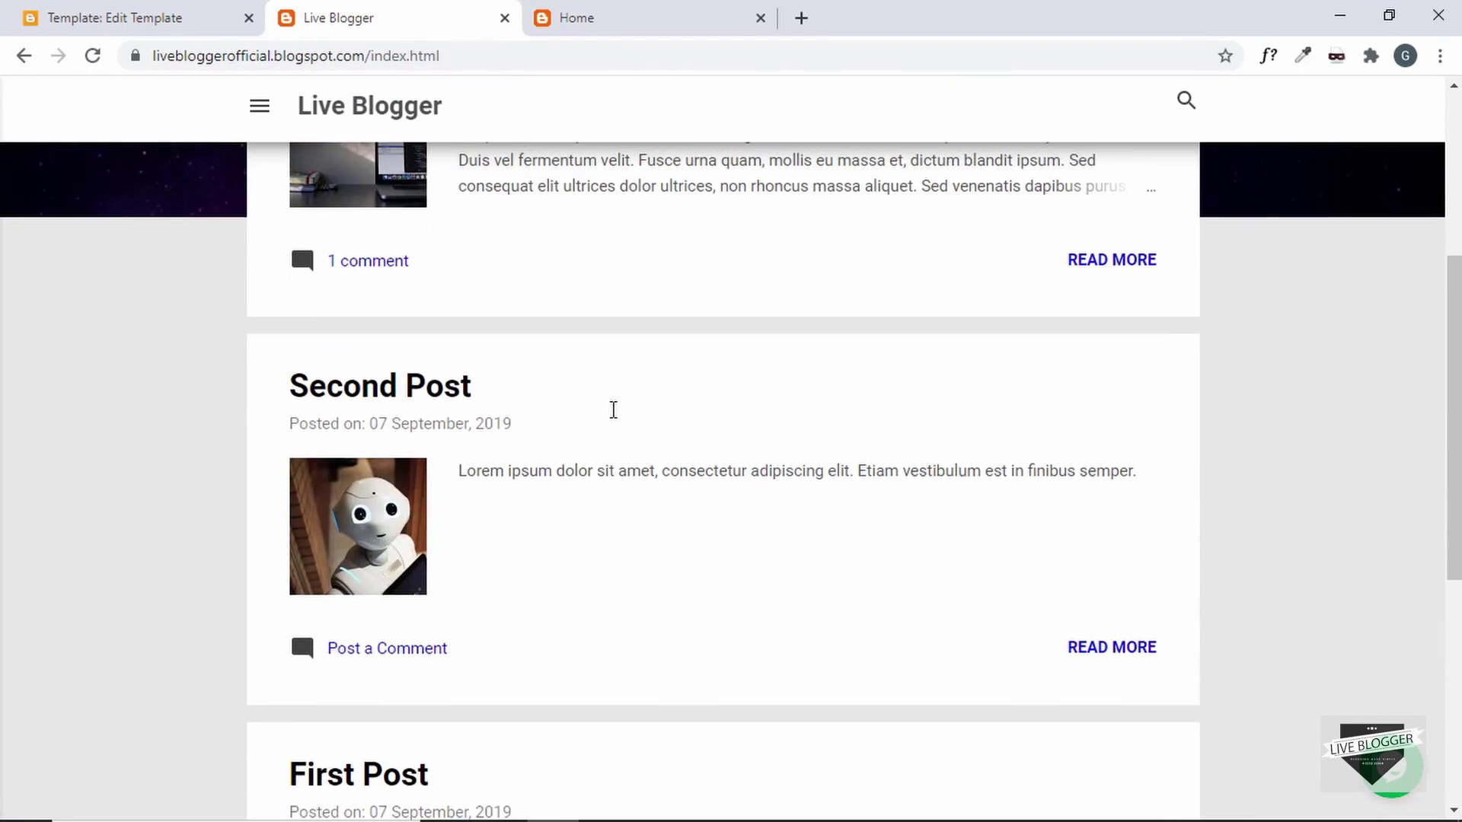
{"action": "scroll", "coordinate": [576, 328], "scroll_direction": "down", "scroll_amount": 8}
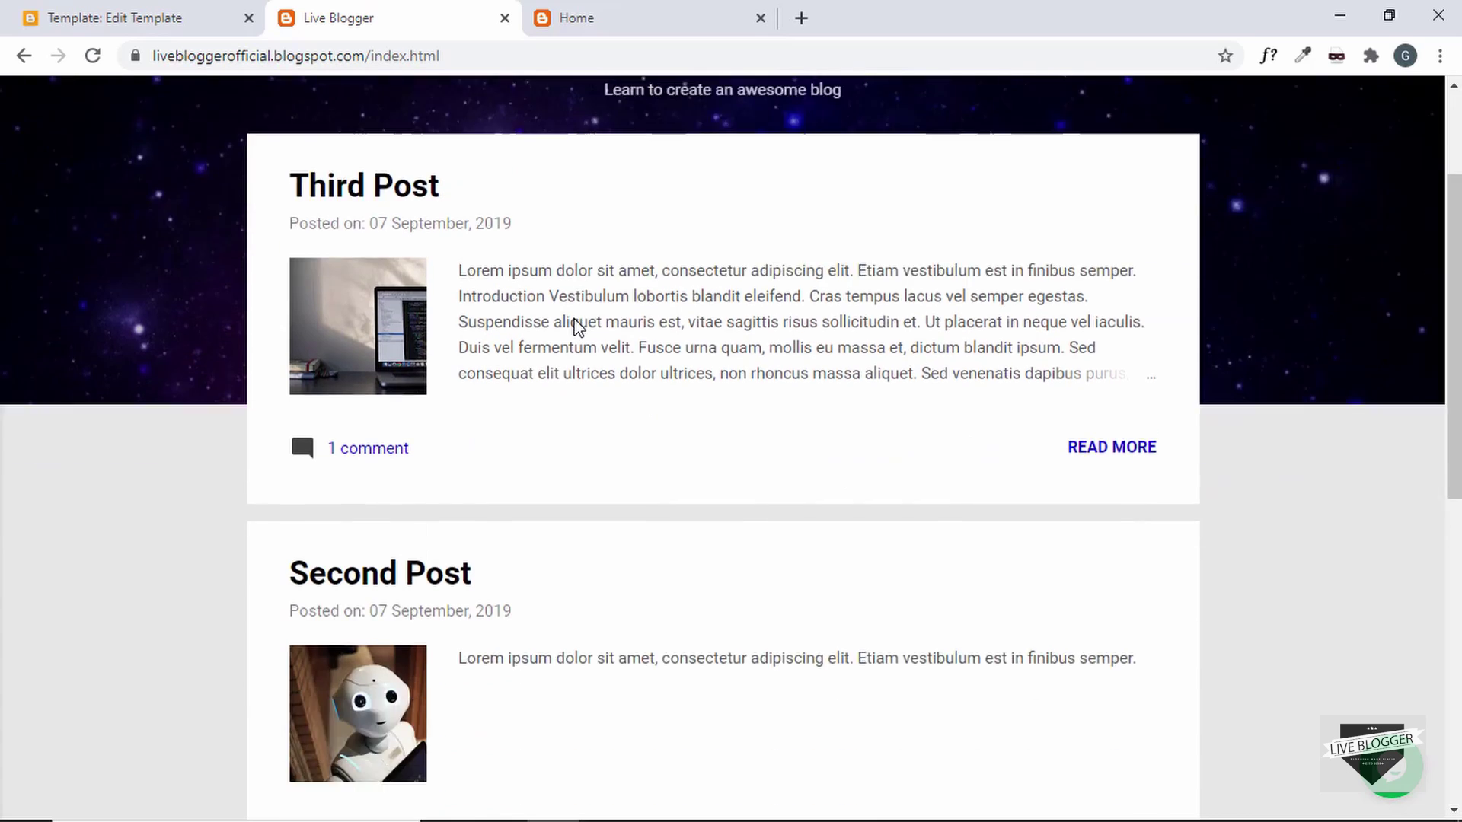
{"action": "scroll", "coordinate": [576, 328], "scroll_direction": "up", "scroll_amount": 6}
{"action": "scroll", "coordinate": [576, 328], "scroll_direction": "up", "scroll_amount": 2}
{"action": "left_click", "coordinate": [554, 63]}
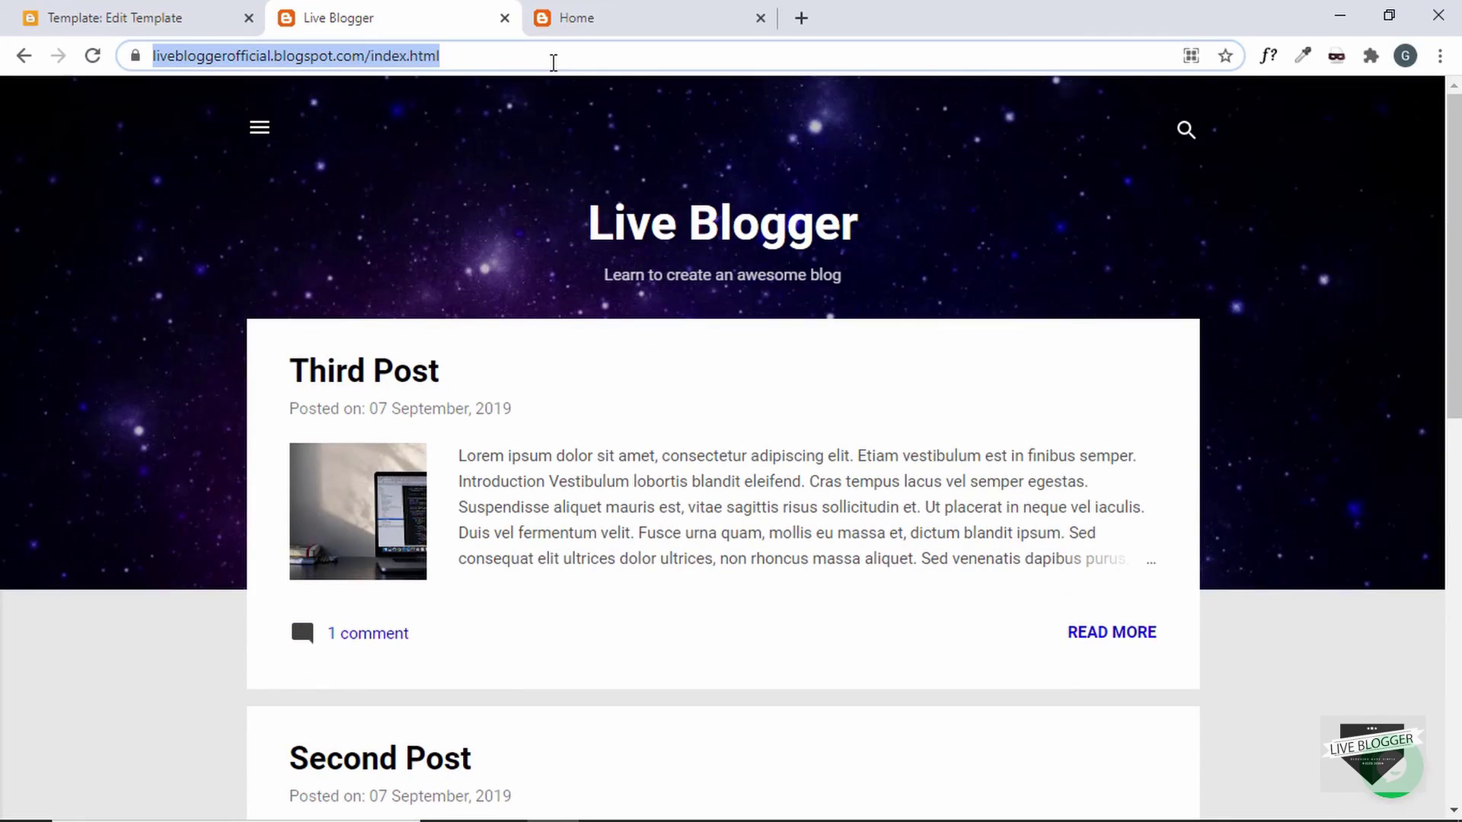
Step: Leave the theme's HTML editor and open the Home page for editing from the blog's list of pages
{"action": "left_click", "coordinate": [122, 12]}
{"action": "left_click", "coordinate": [39, 111]}
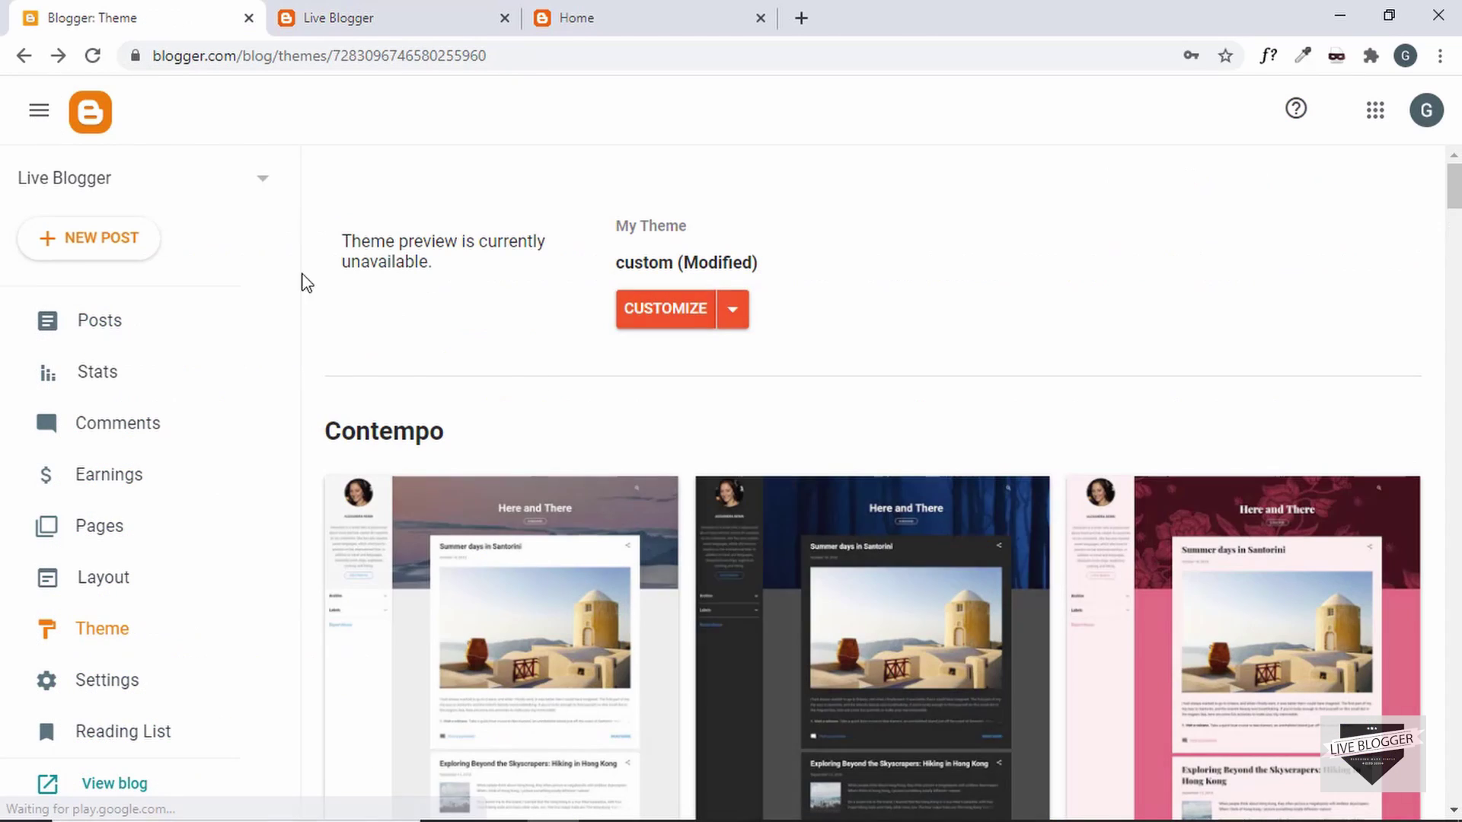
{"action": "left_click", "coordinate": [97, 527]}
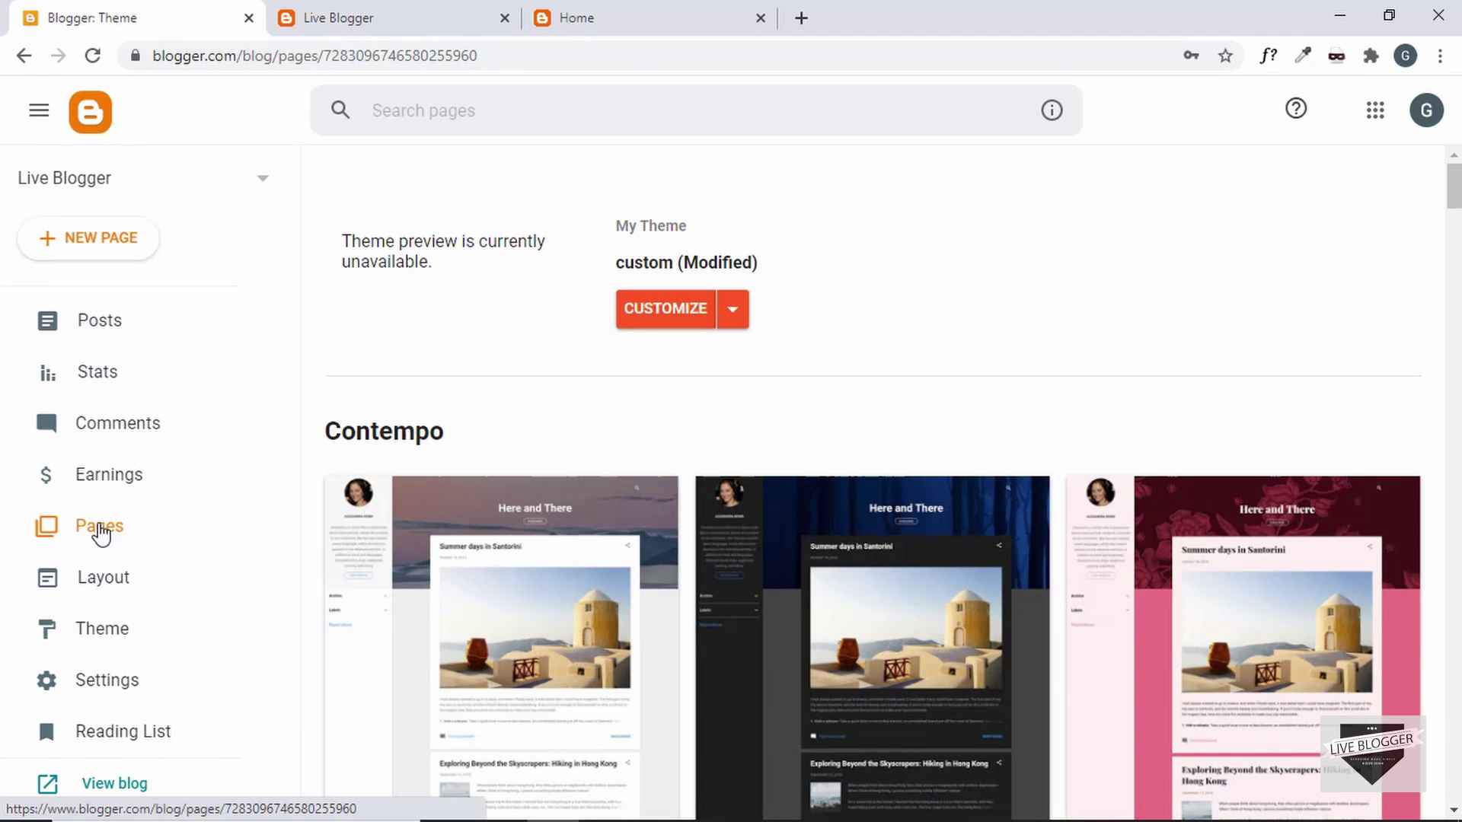
{"action": "left_click", "coordinate": [660, 330]}
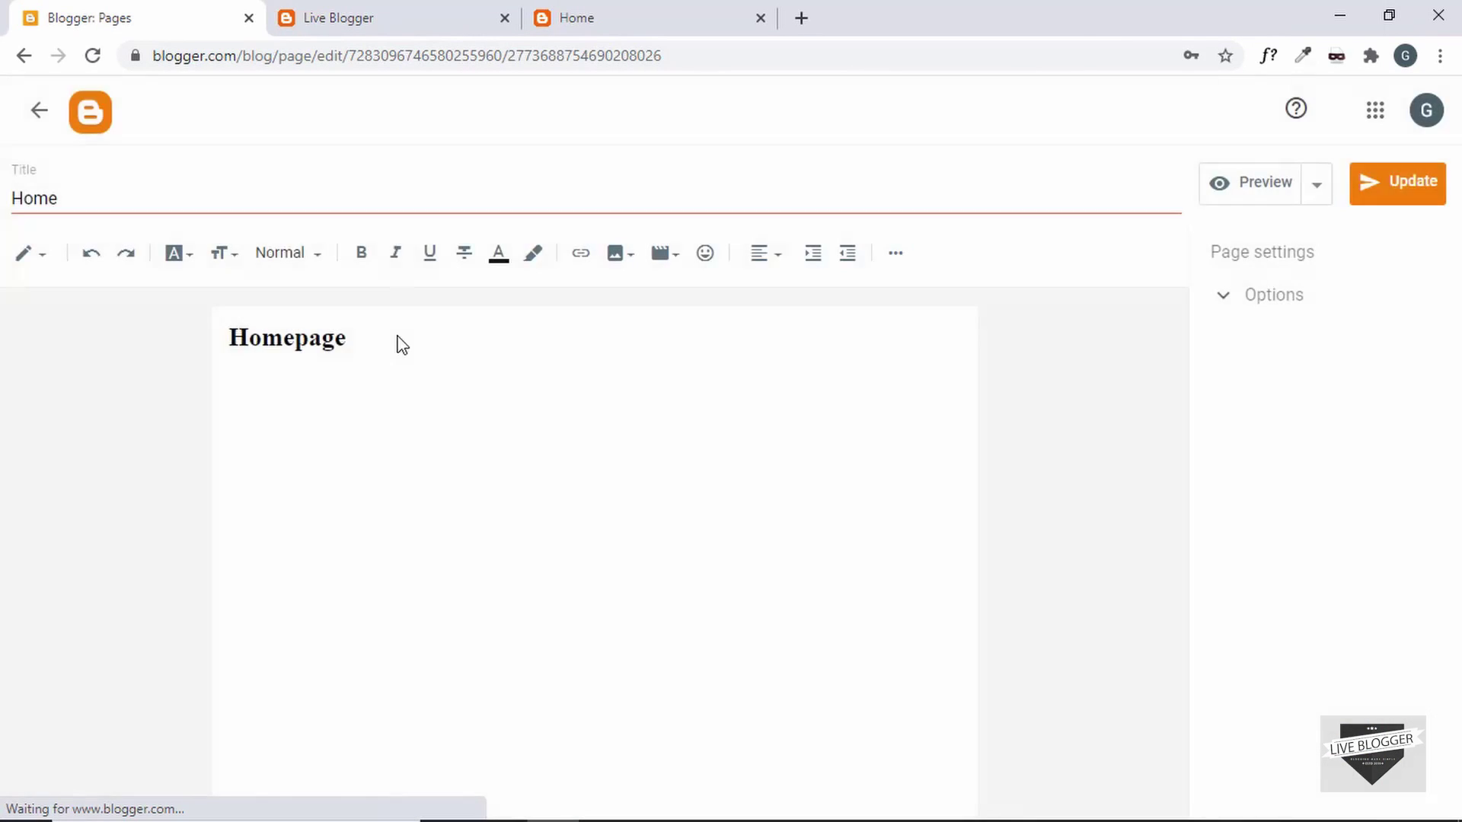
Step: Add the line All Blog Posts below the Homepage heading in the page body
{"action": "left_click", "coordinate": [397, 336]}
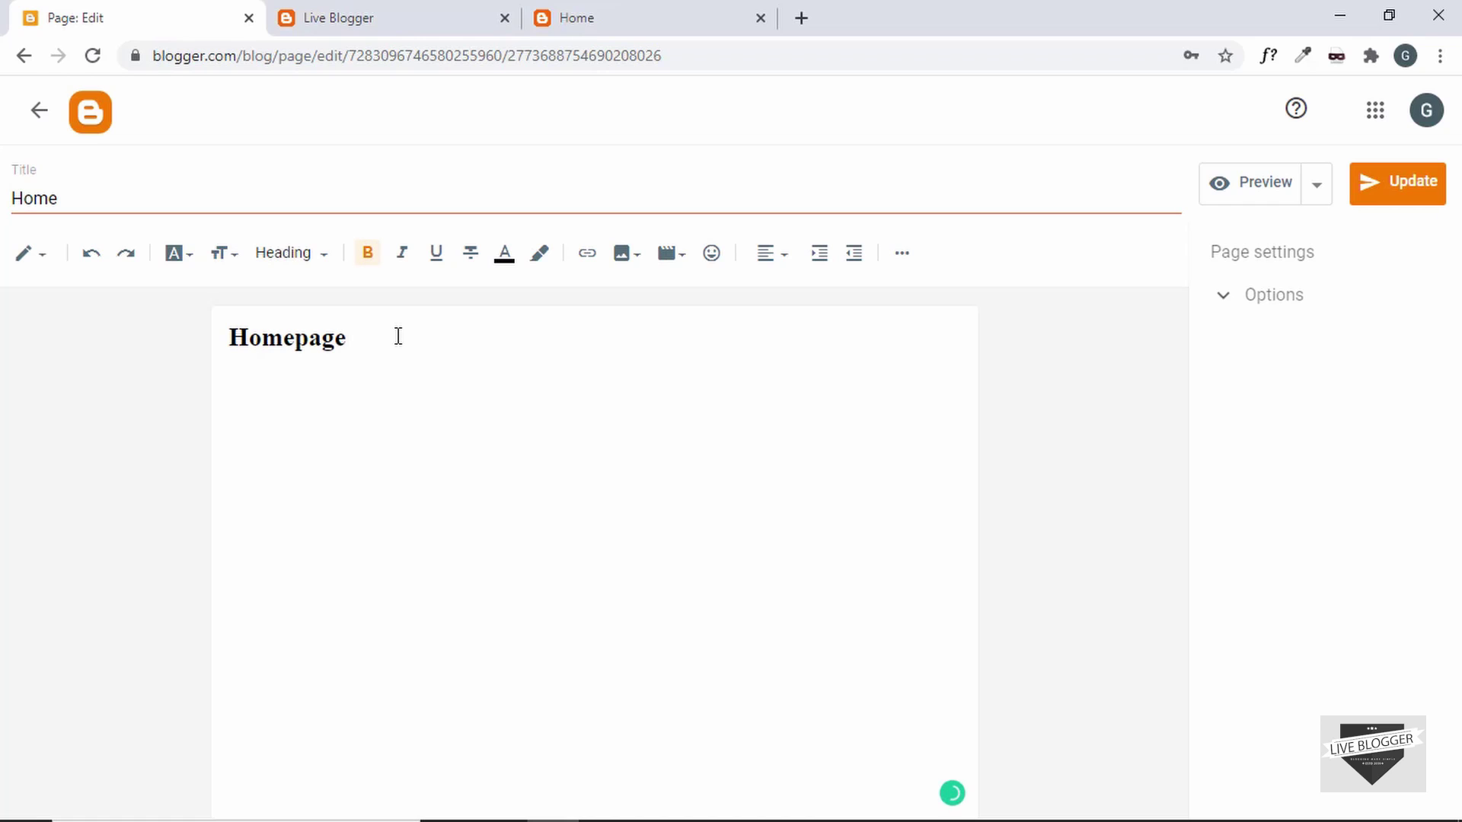
{"action": "key", "text": "Return"}
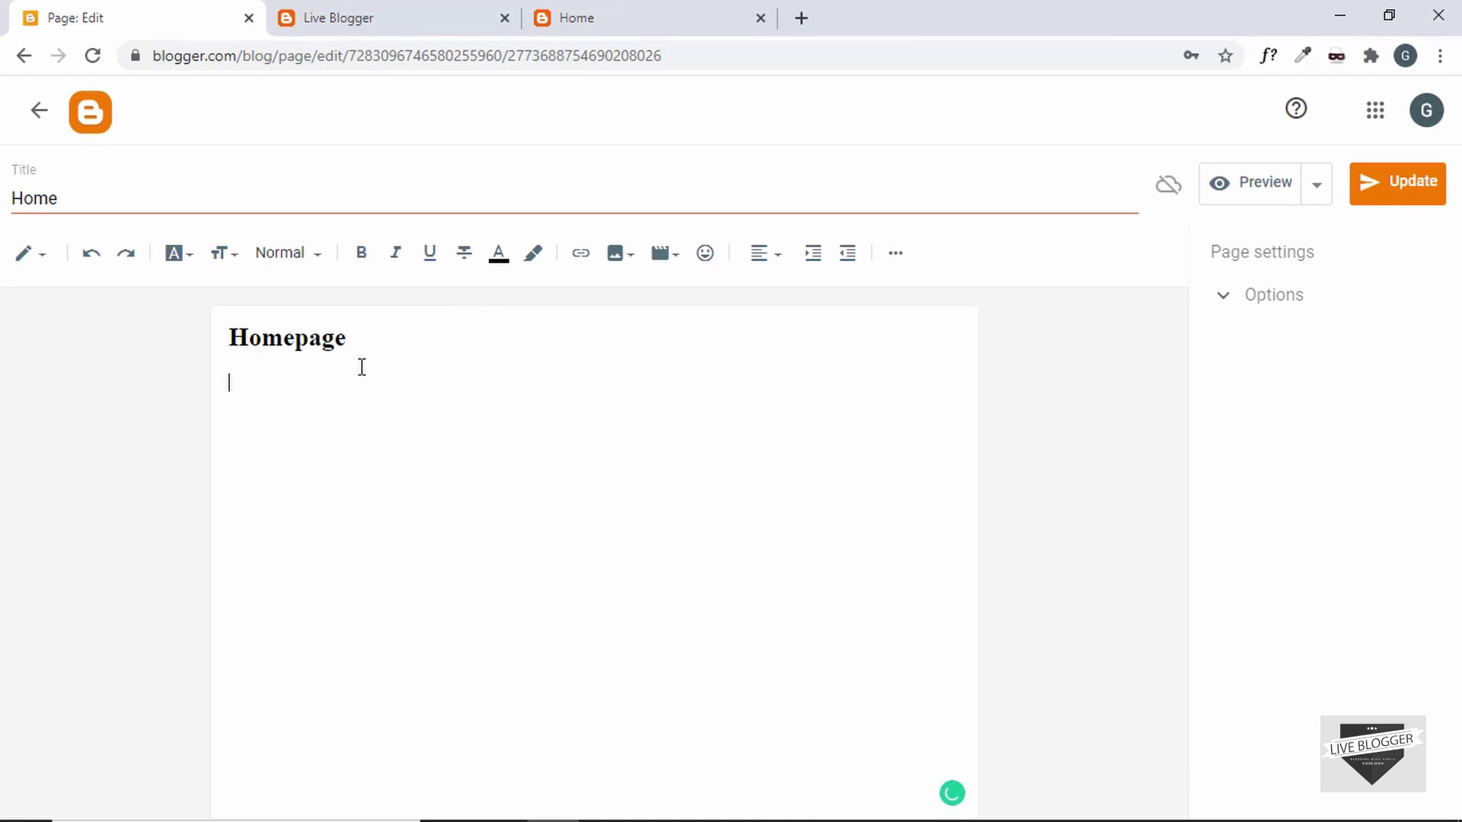
{"action": "type", "text": "All Blog pos"}
{"action": "type", "text": "Posts"}
{"action": "left_click_drag", "start_coordinate": [330, 383], "coordinate": [213, 403]}
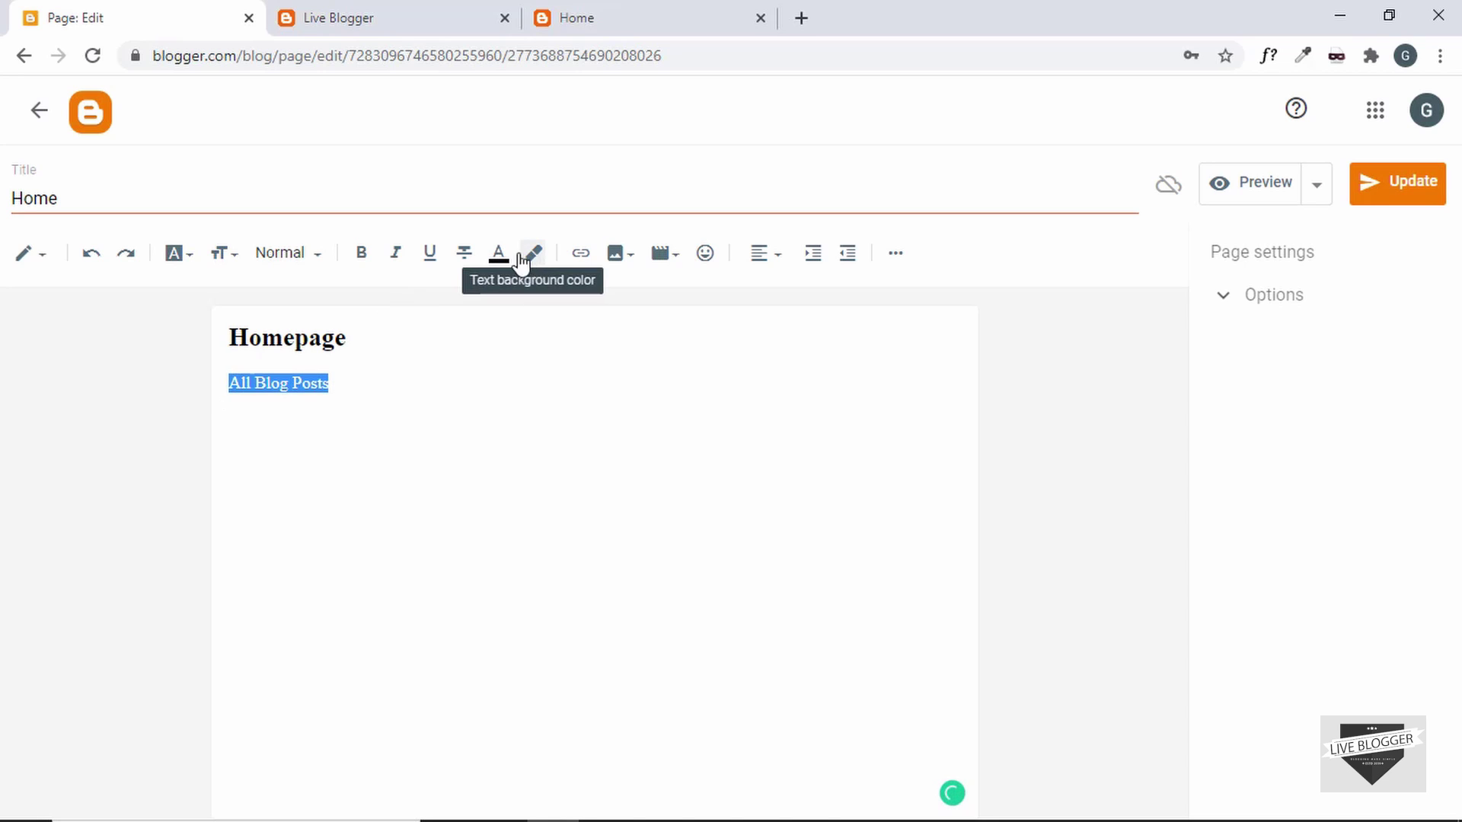
{"action": "left_click", "coordinate": [584, 254]}
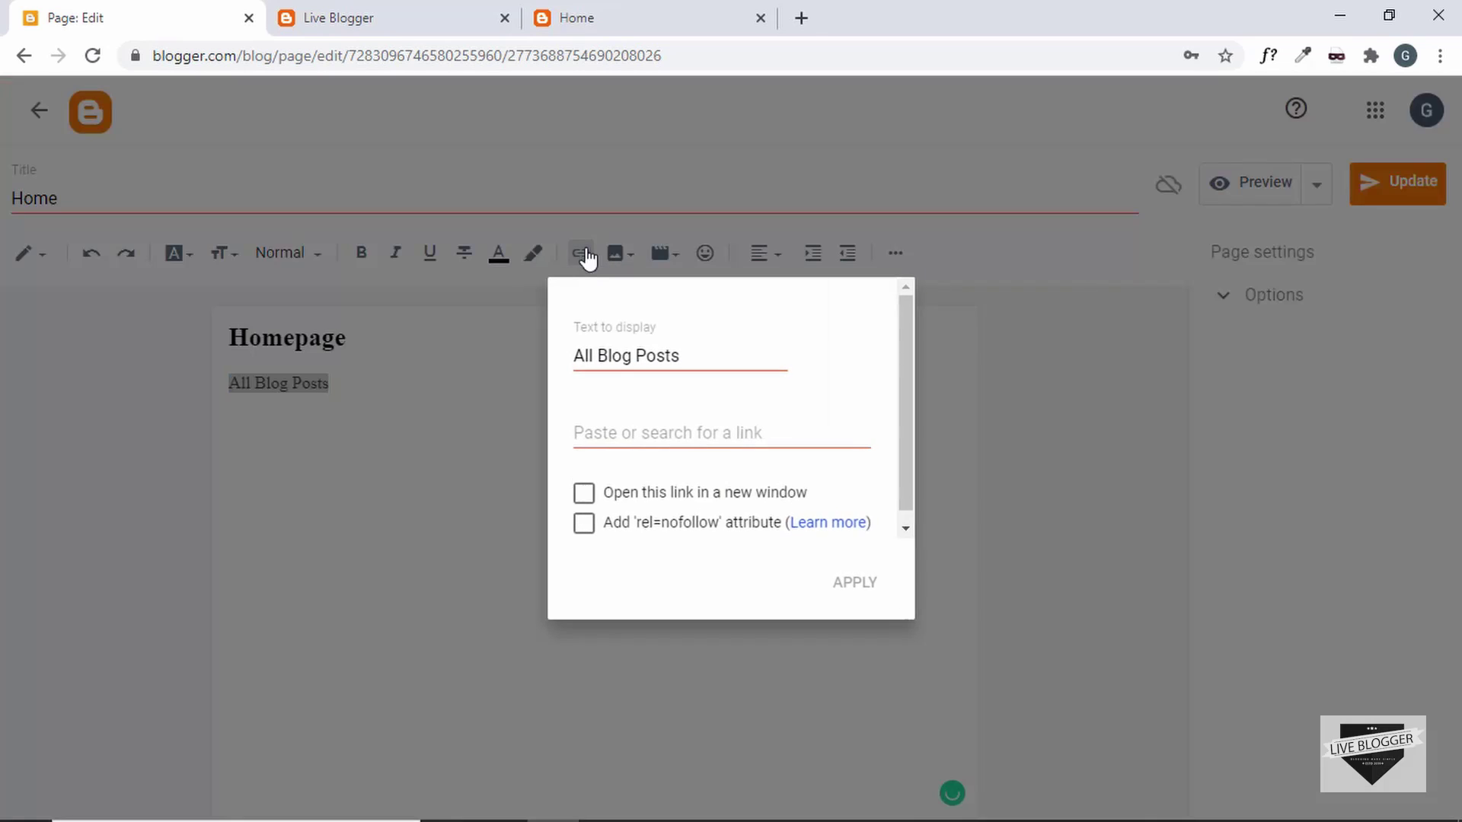
{"action": "left_click", "coordinate": [681, 420]}
{"action": "key", "text": "ctrl+v"}
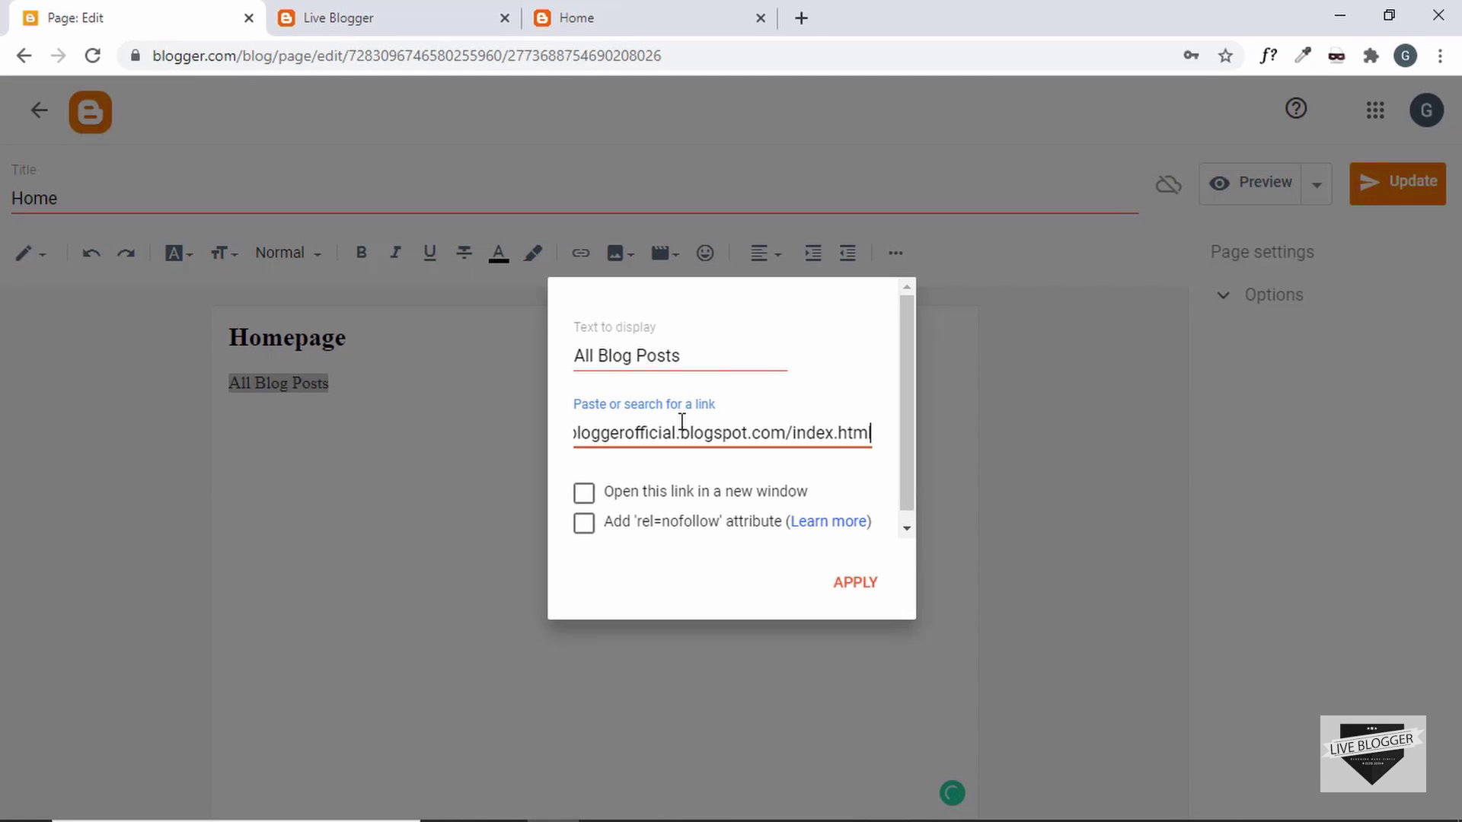
{"action": "left_click", "coordinate": [853, 593]}
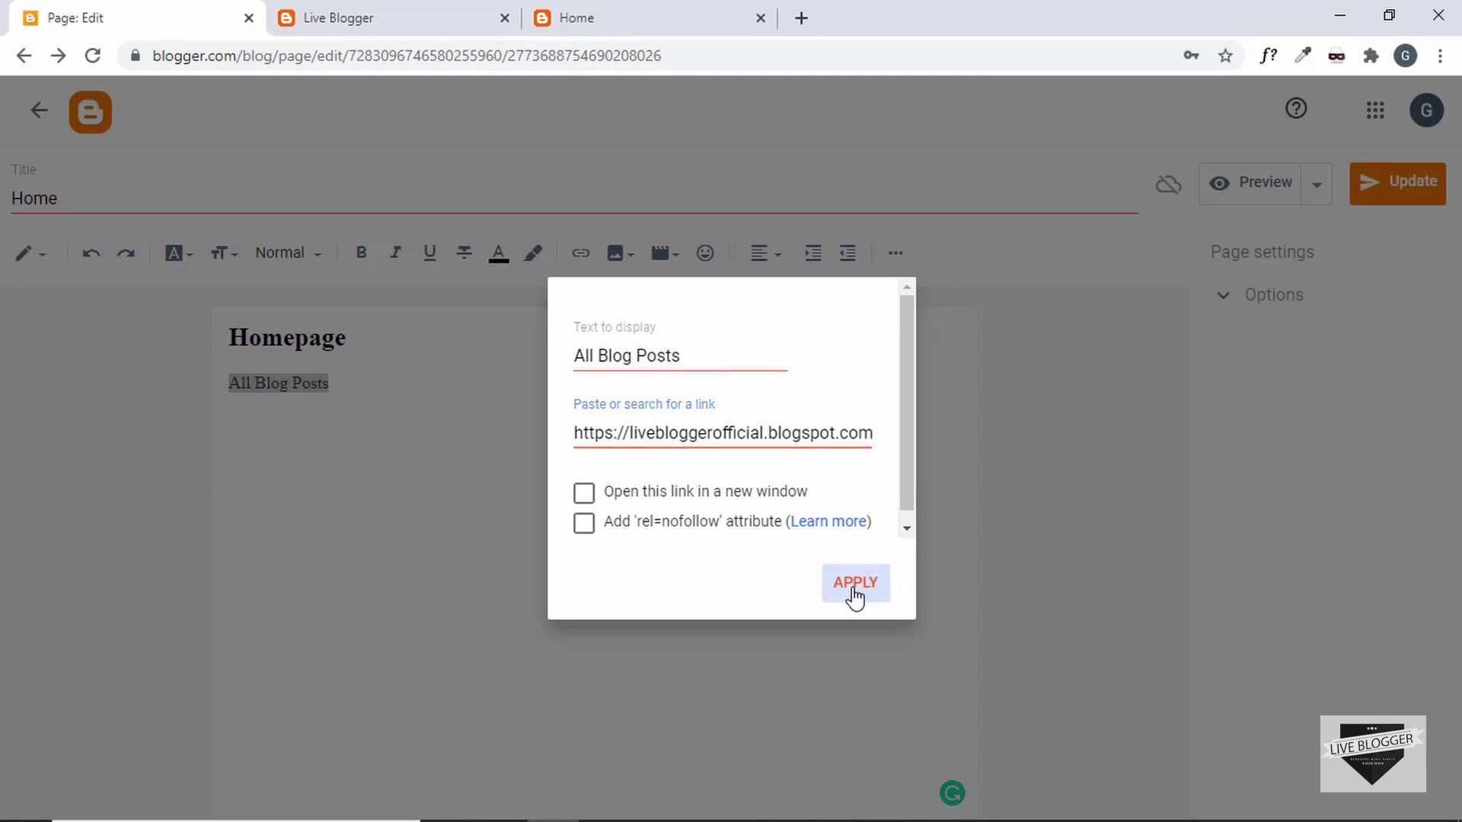
{"action": "left_click", "coordinate": [1381, 193]}
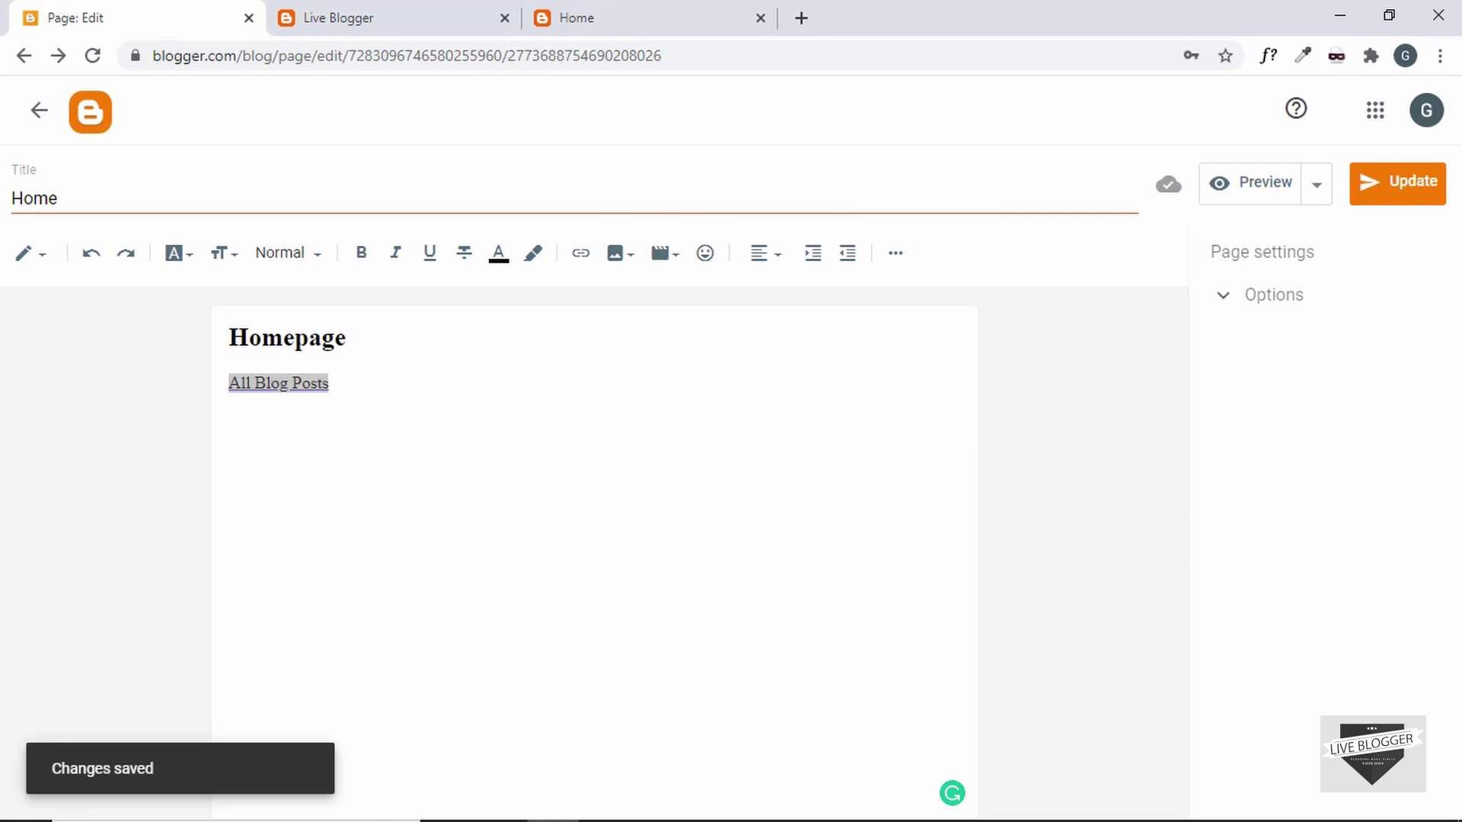
Step: Load the blog's root address without index.html, follow the All Blog Posts link and look through the post list
{"action": "left_click", "coordinate": [339, 18]}
{"action": "left_click_drag", "start_coordinate": [420, 55], "coordinate": [557, 56]}
{"action": "key", "text": "BackSpace"}
{"action": "key", "text": "Return"}
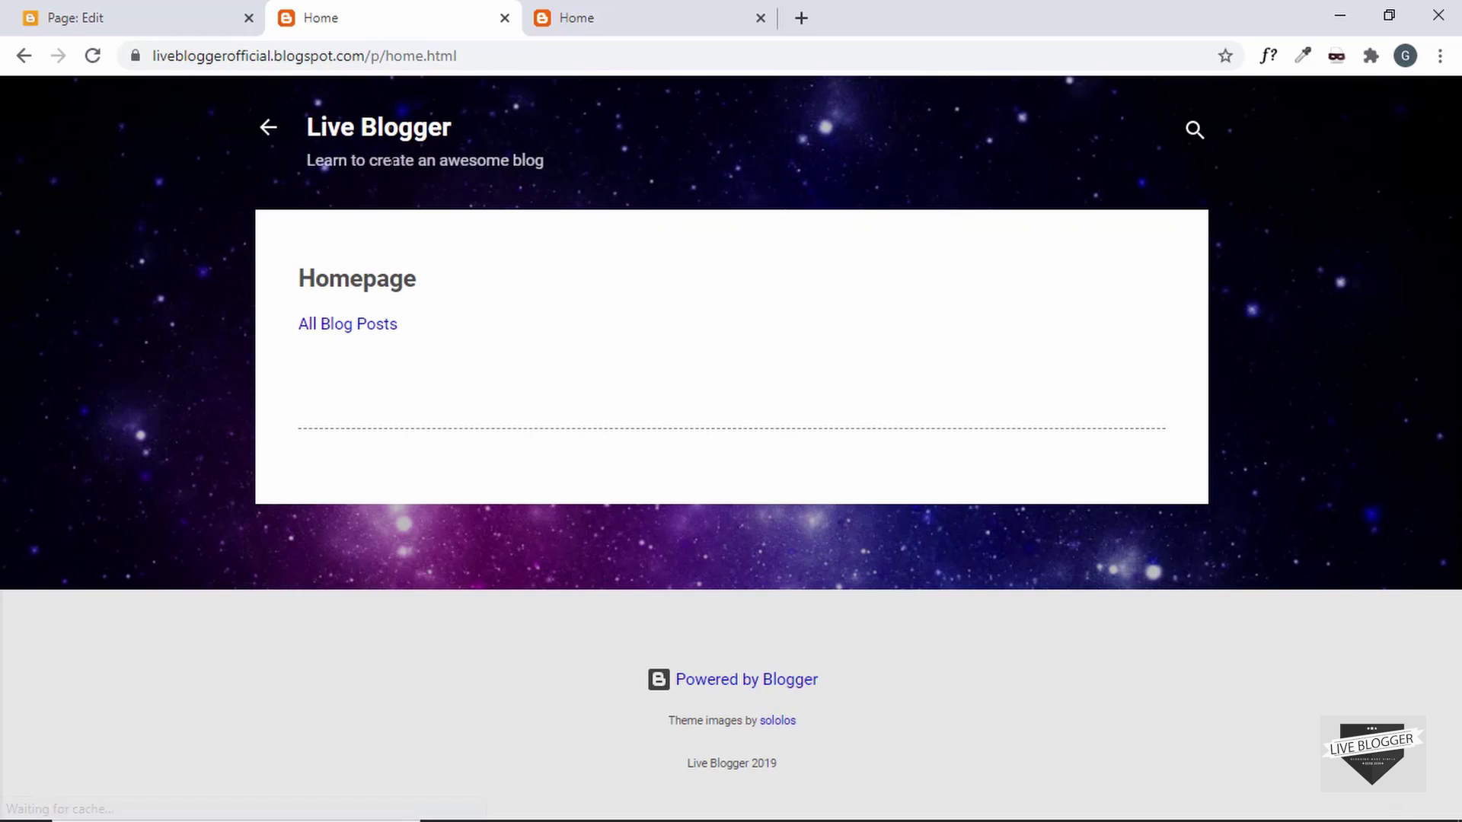
{"action": "left_click", "coordinate": [366, 335]}
{"action": "scroll", "coordinate": [591, 427], "scroll_direction": "down", "scroll_amount": 3}
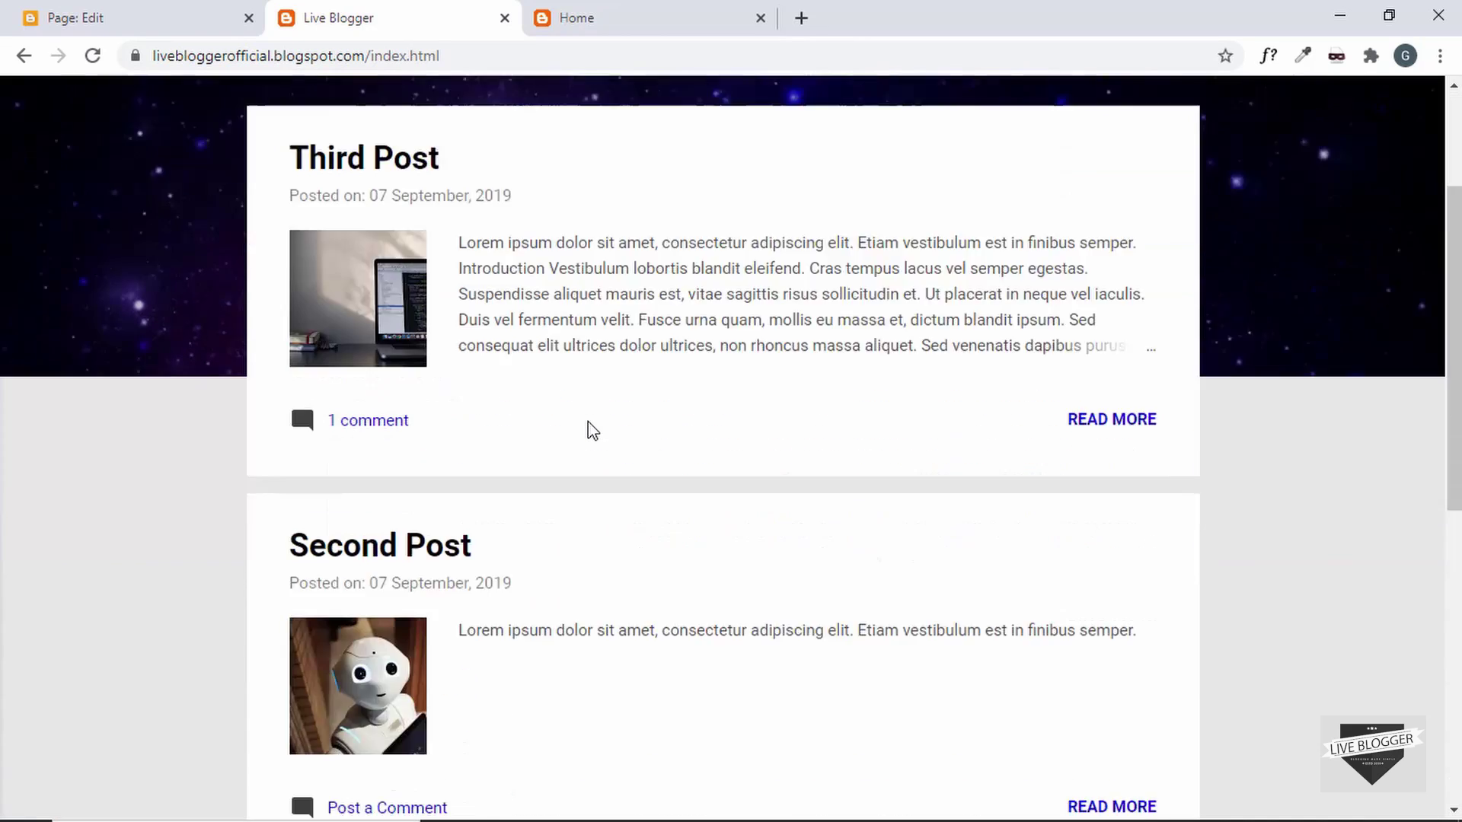
{"action": "scroll", "coordinate": [592, 431], "scroll_direction": "down", "scroll_amount": 8}
{"action": "scroll", "coordinate": [592, 431], "scroll_direction": "up", "scroll_amount": 11}
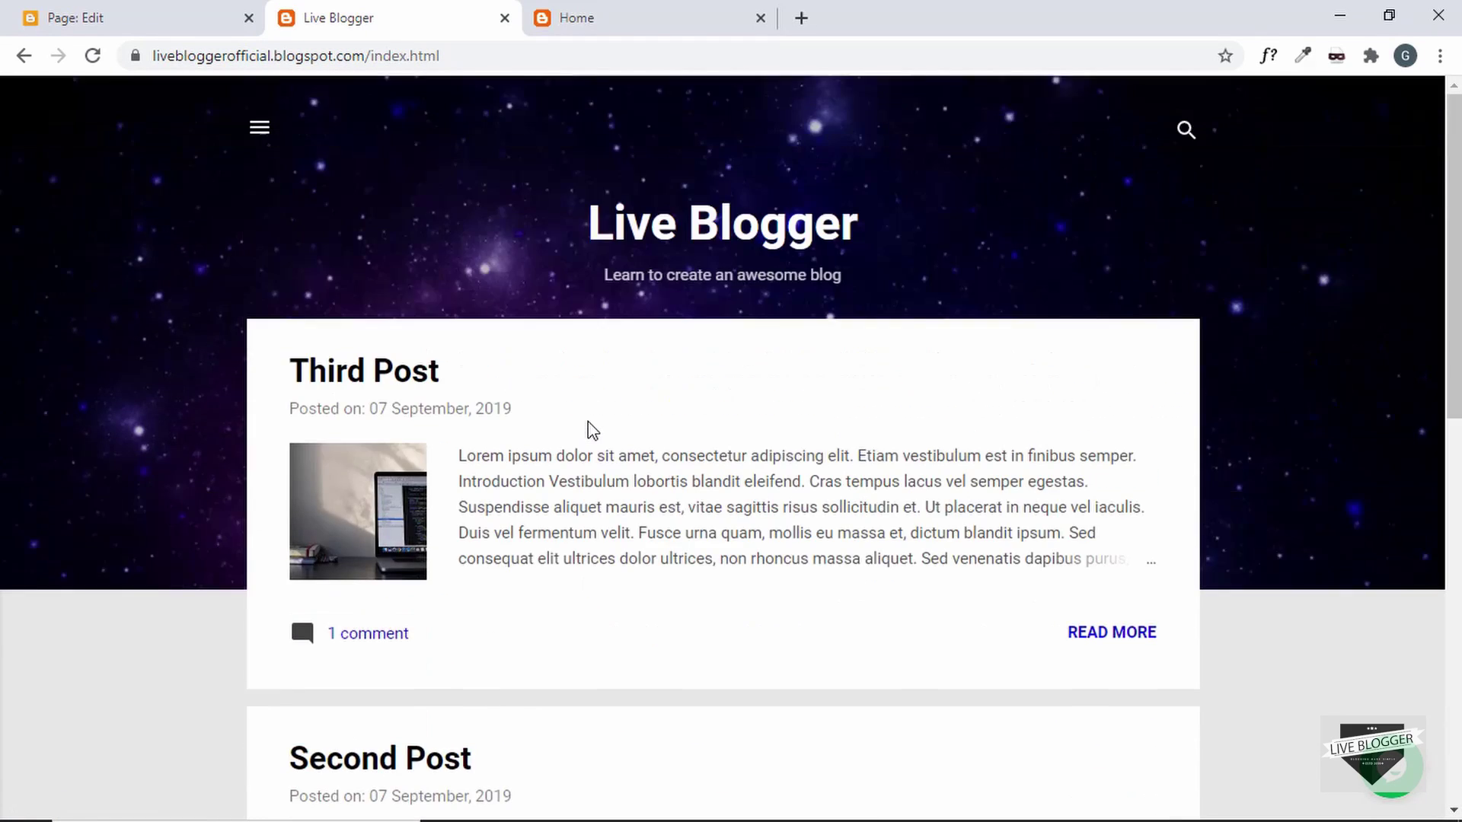
Step: Open Second Post from the list, look through it and return to the blog's home through the Live Blogger title
{"action": "scroll", "coordinate": [592, 431], "scroll_direction": "down", "scroll_amount": 5}
{"action": "left_click", "coordinate": [345, 387]}
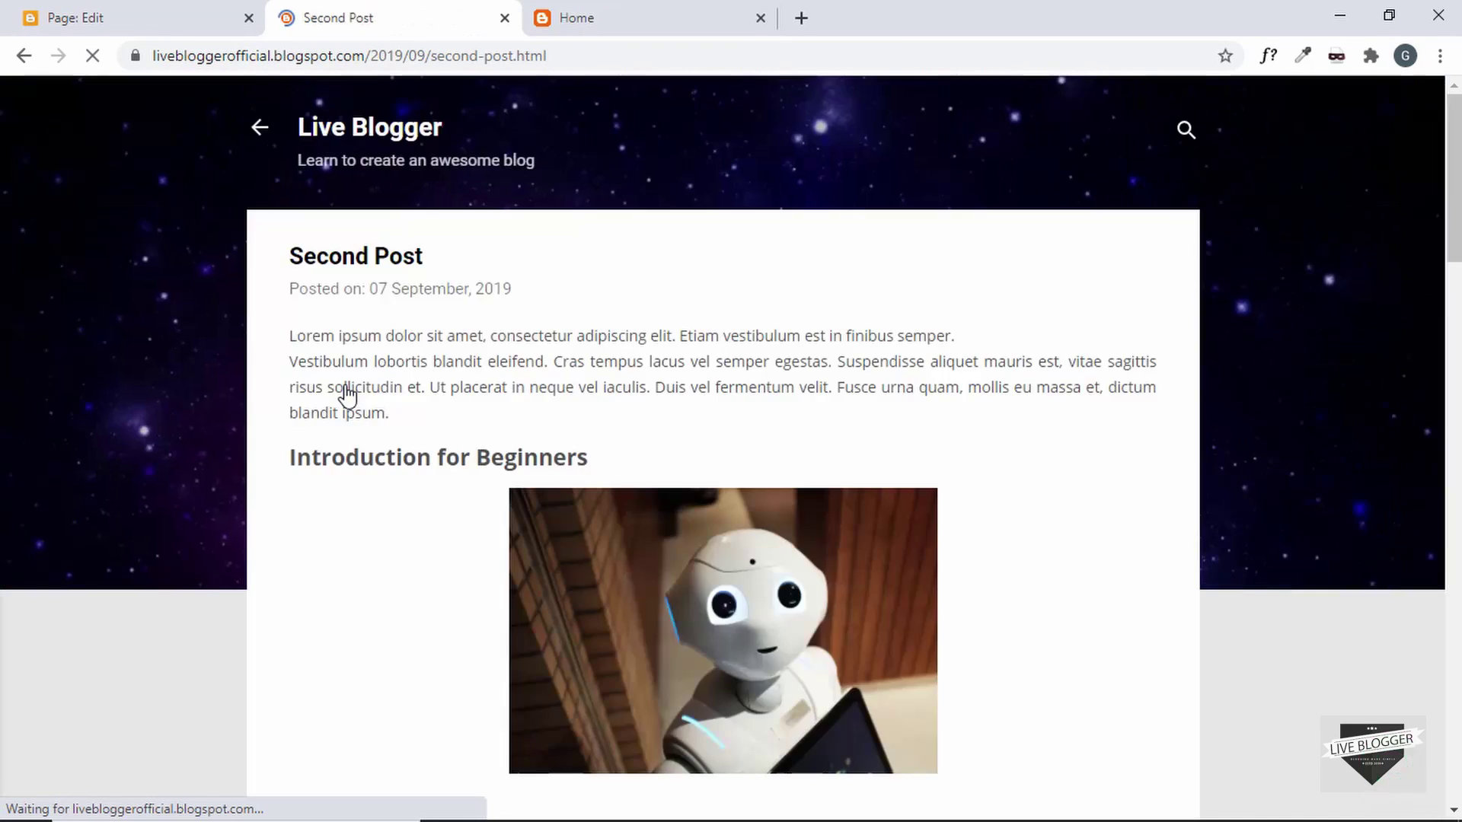
{"action": "scroll", "coordinate": [346, 392], "scroll_direction": "down", "scroll_amount": 5}
{"action": "scroll", "coordinate": [346, 392], "scroll_direction": "up", "scroll_amount": 5}
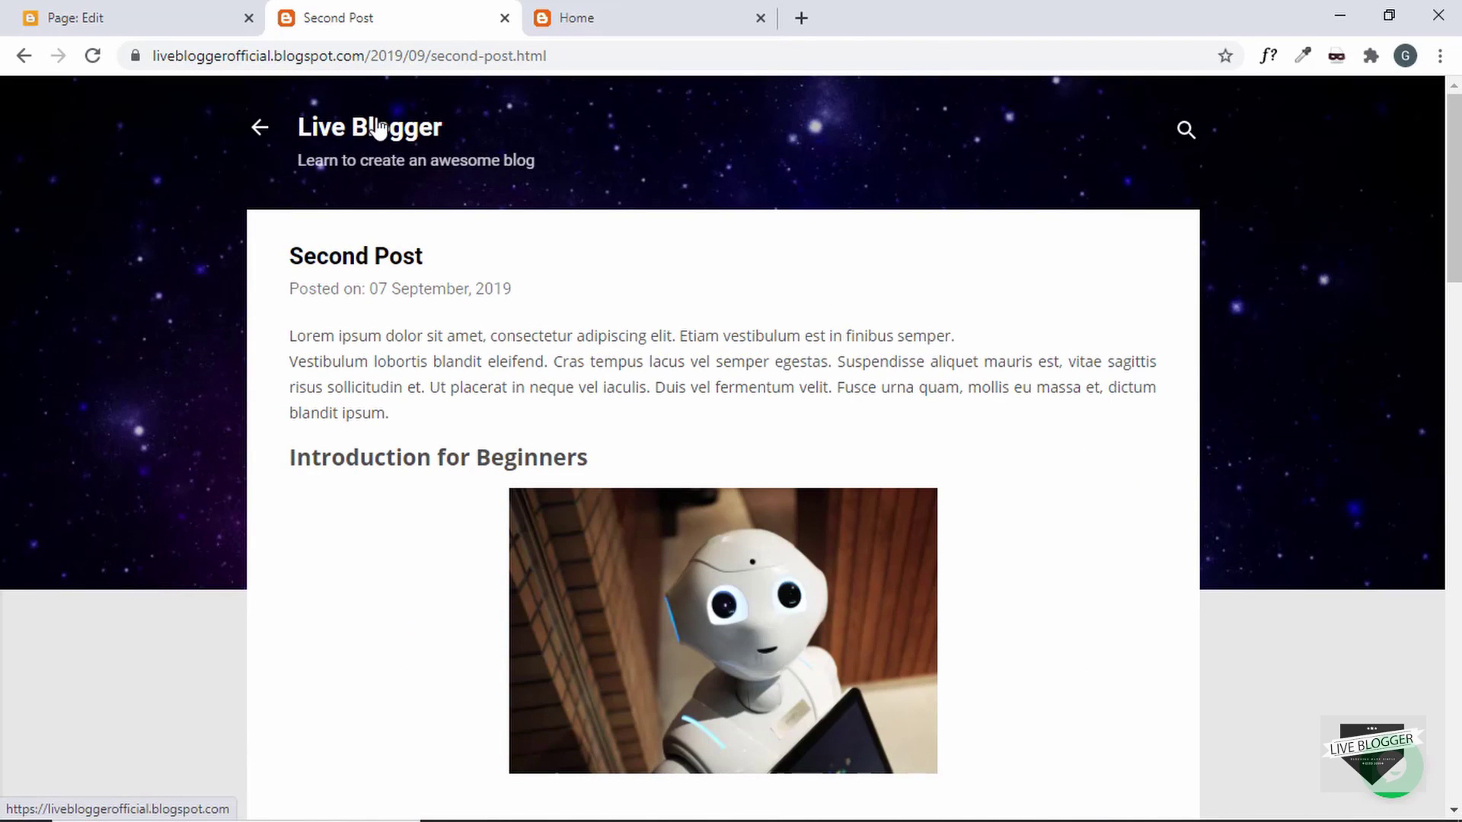
{"action": "left_click", "coordinate": [379, 127]}
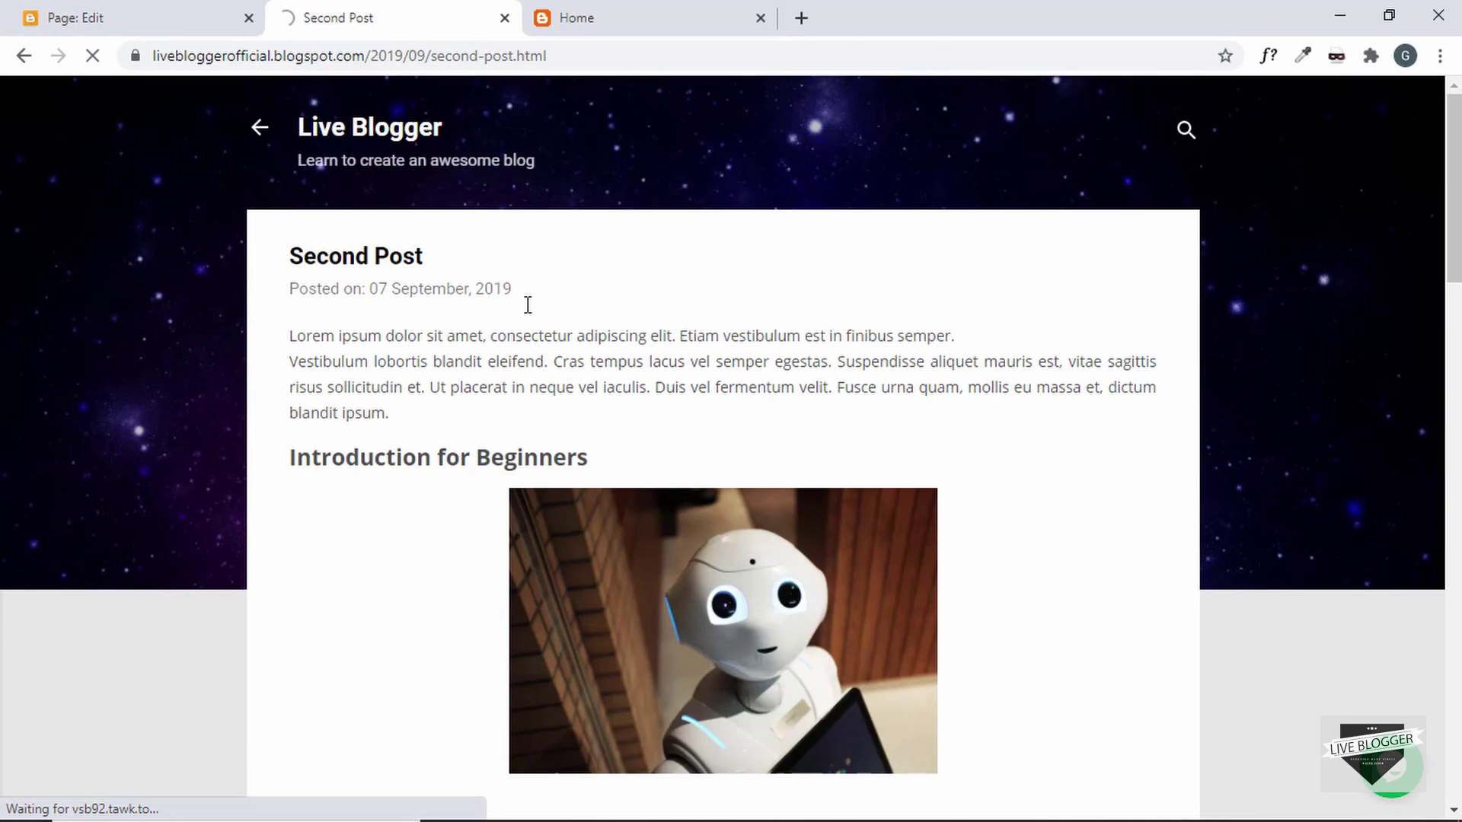